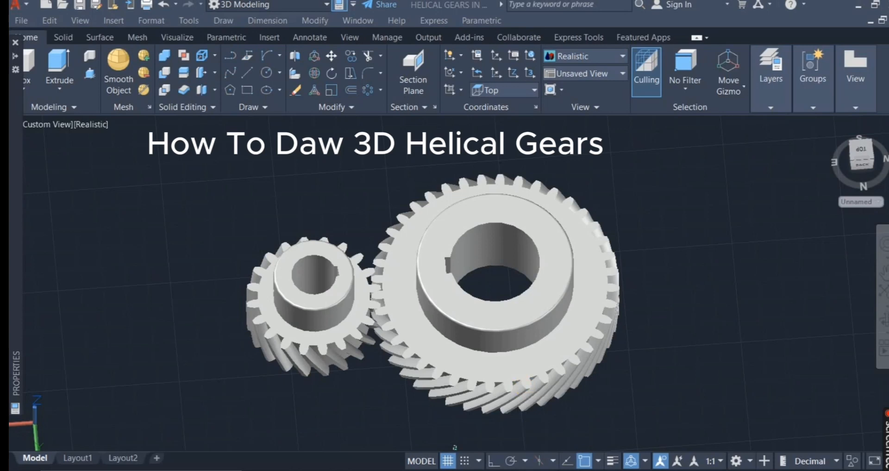
Switch from the finished helical gears file to the empty drawing Drawing3.dwg.
mouse_move(504, 470)
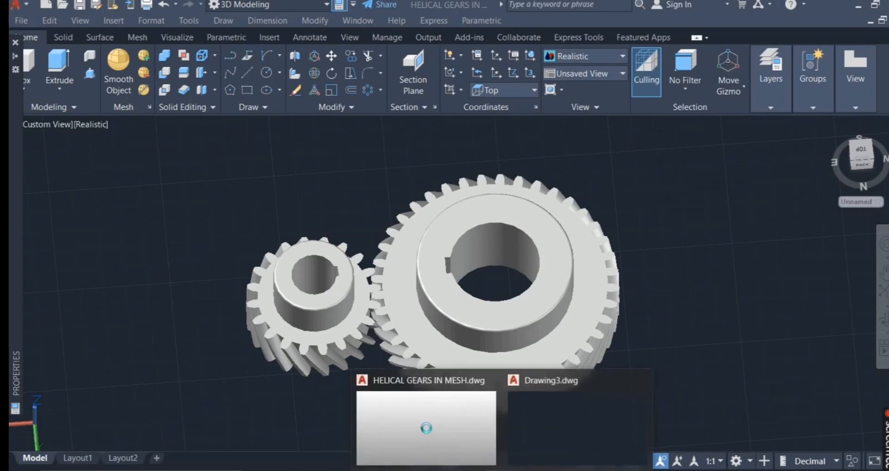
left_click(551, 432)
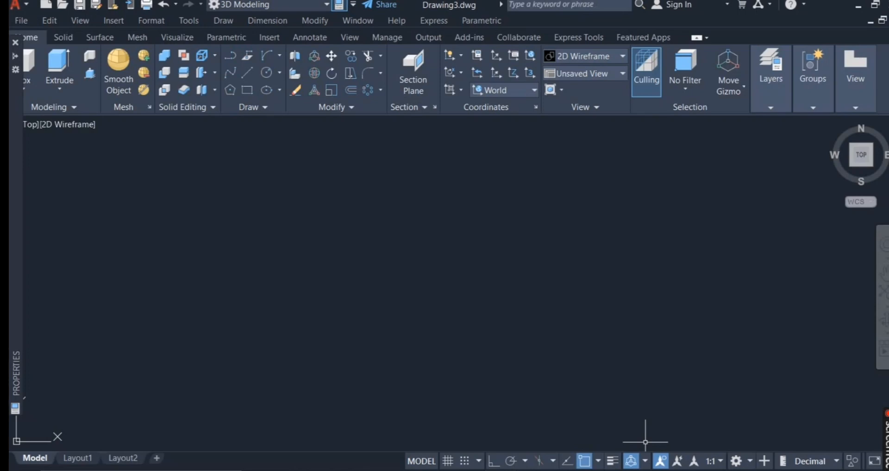
left_click(564, 380)
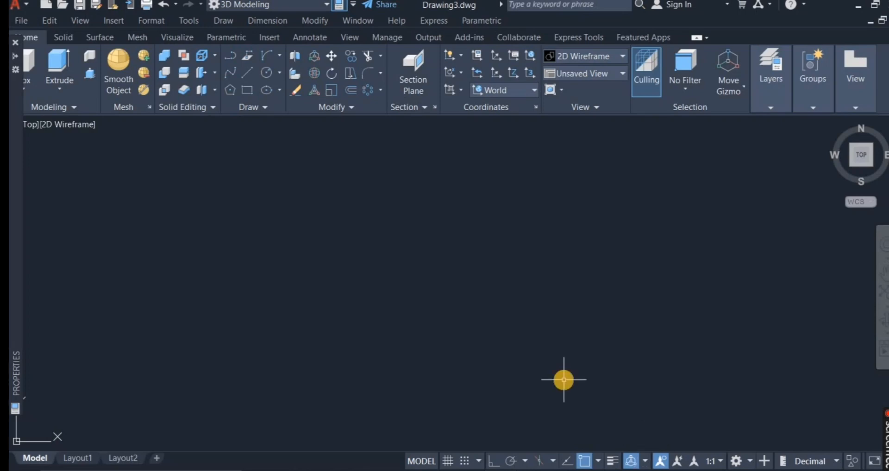
Configure the drawing units to decimal length with 0.0 precision and millimeters as the insertion scale.
type("U")
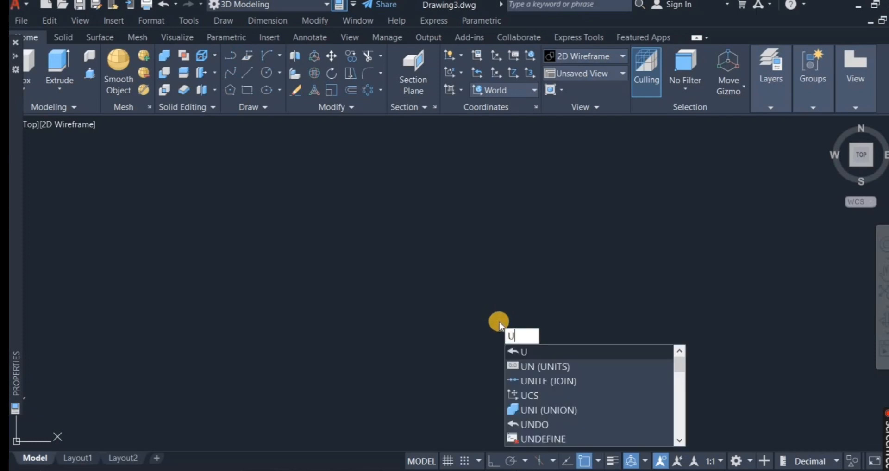
type("N")
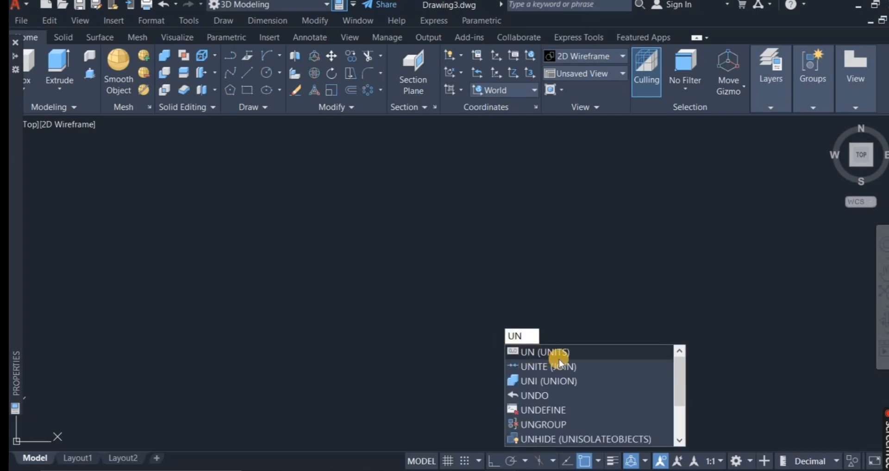
left_click(581, 351)
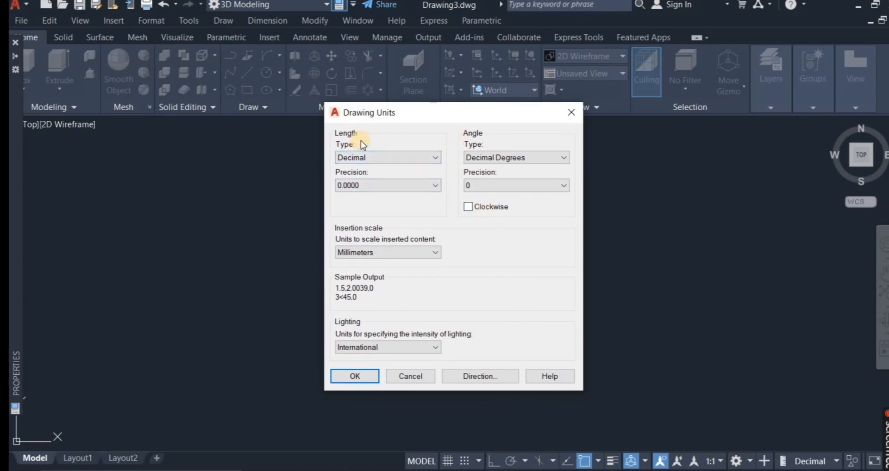
left_click(433, 158)
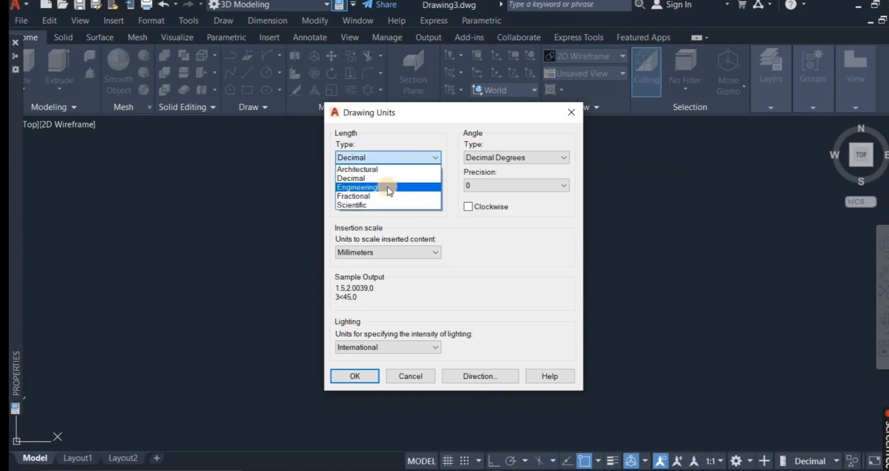
left_click(375, 178)
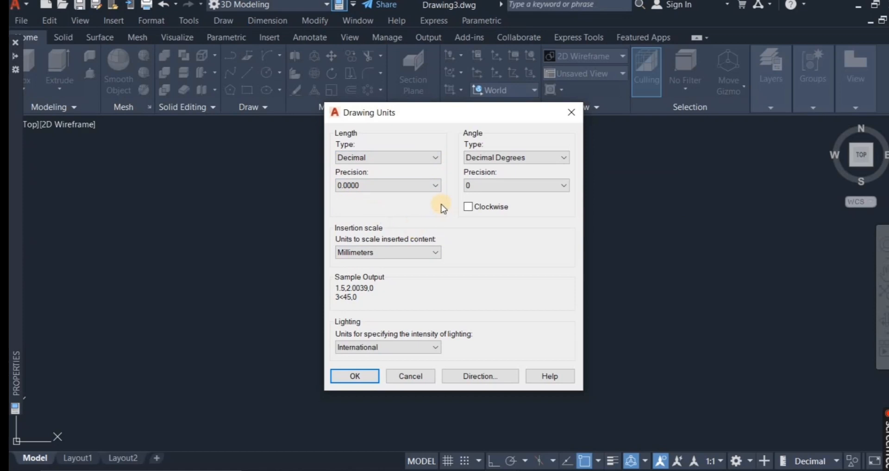
left_click(437, 187)
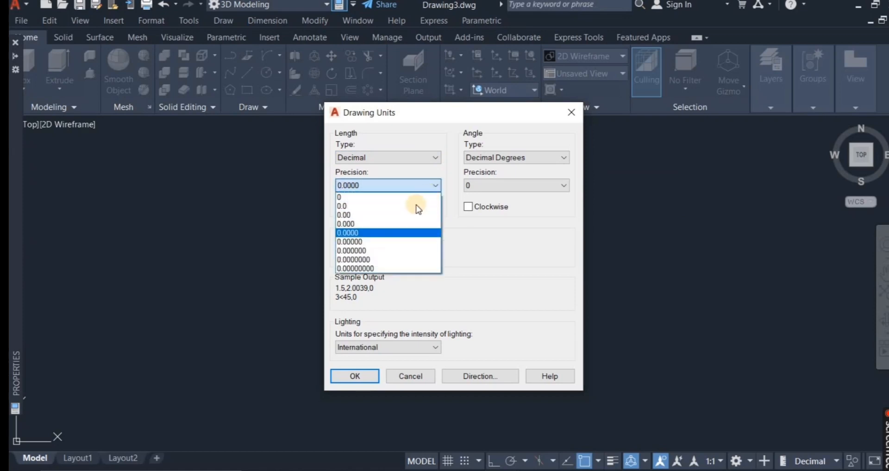
left_click(407, 207)
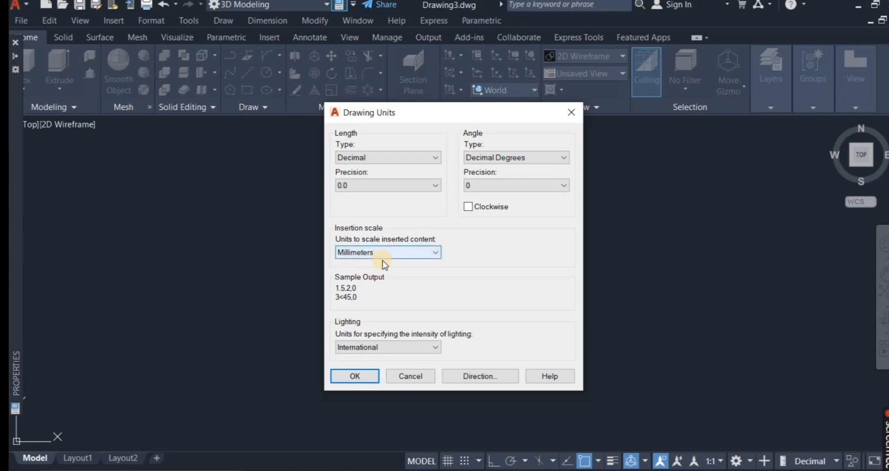
left_click(434, 253)
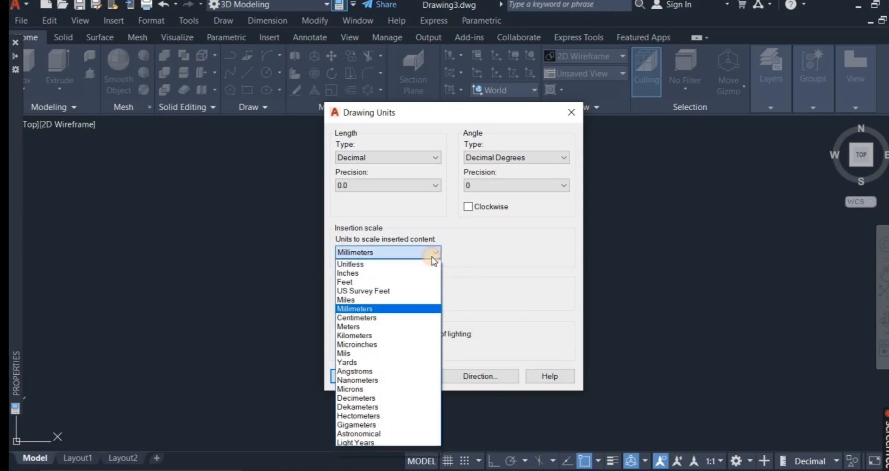
left_click(414, 308)
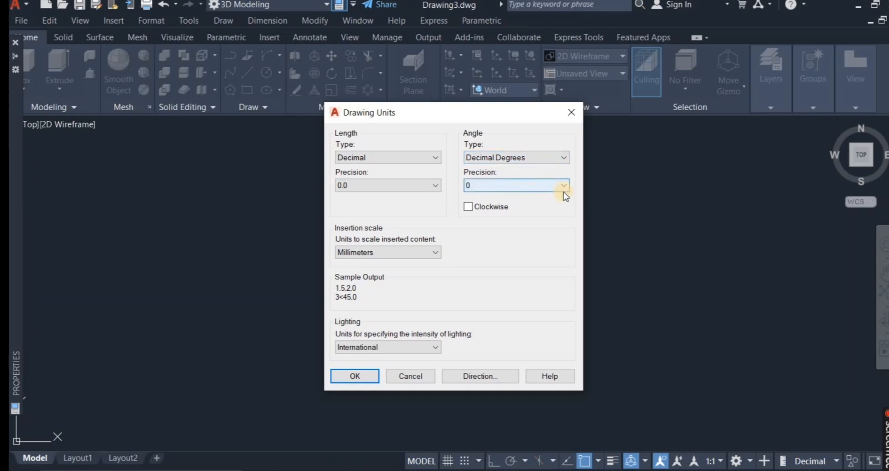
left_click(365, 379)
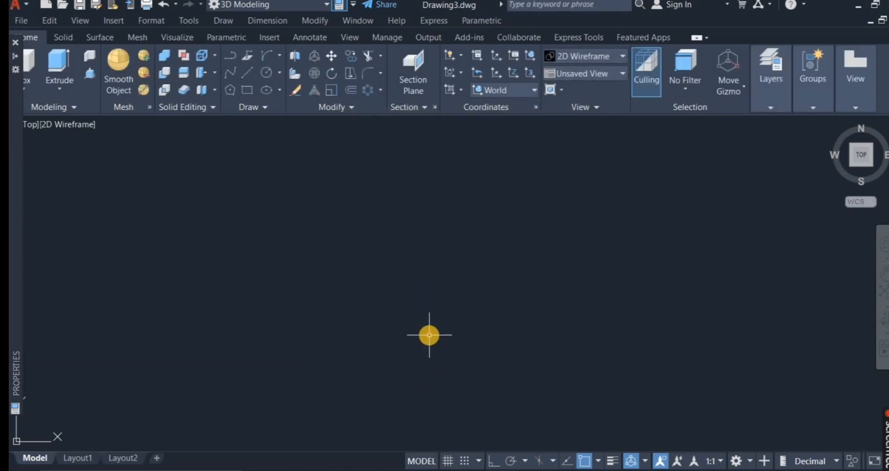
Set the view to Top and draw a circle with a 100 mm diameter in the empty drawing area.
left_click(619, 74)
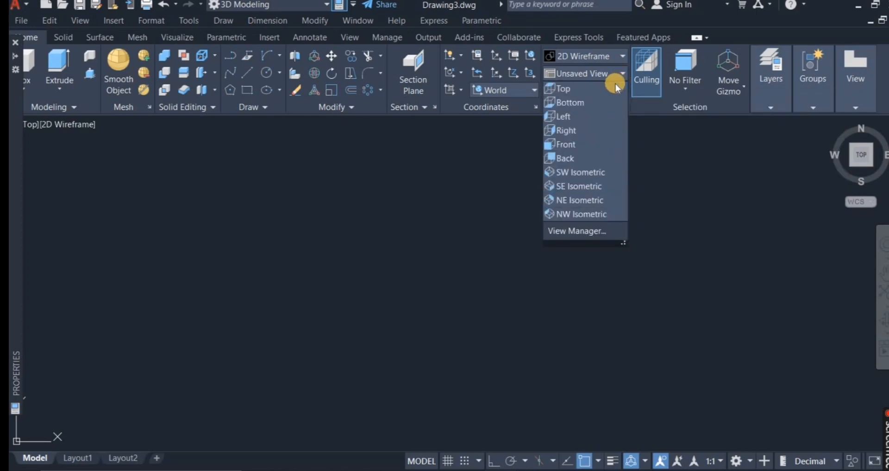
left_click(587, 88)
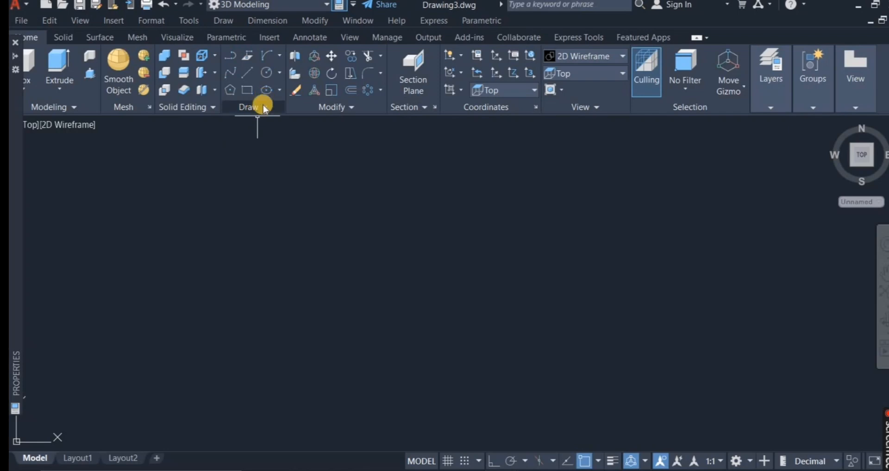
left_click(278, 75)
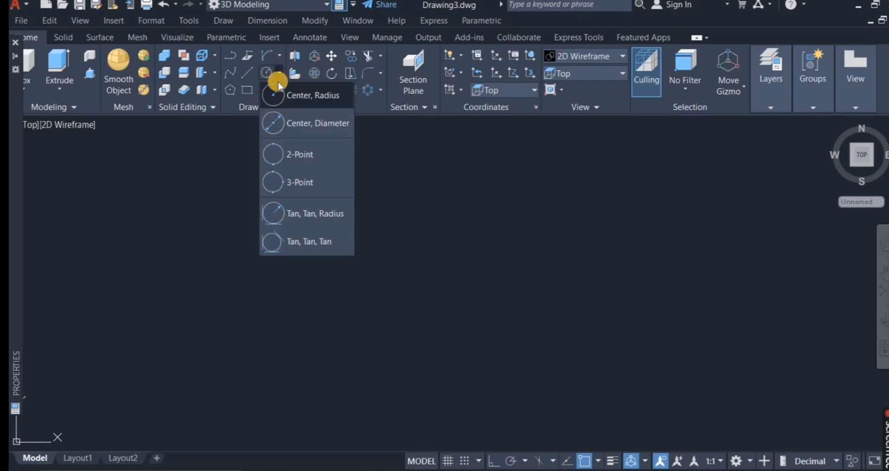
left_click(305, 127)
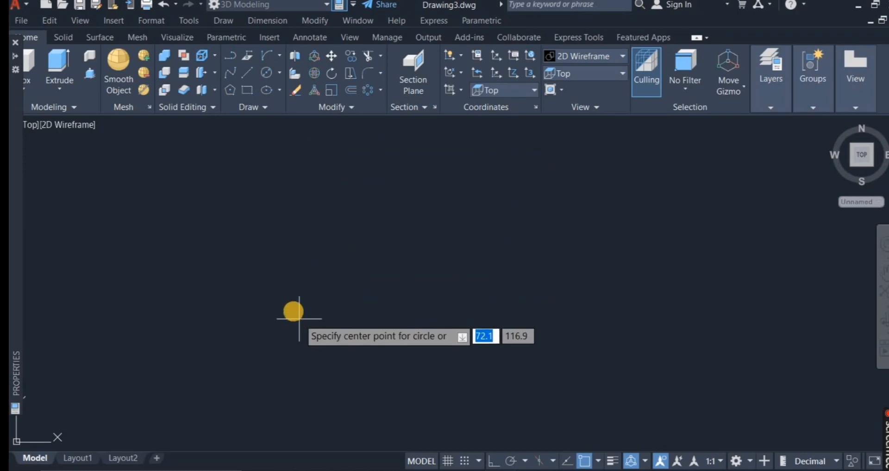
left_click(305, 278)
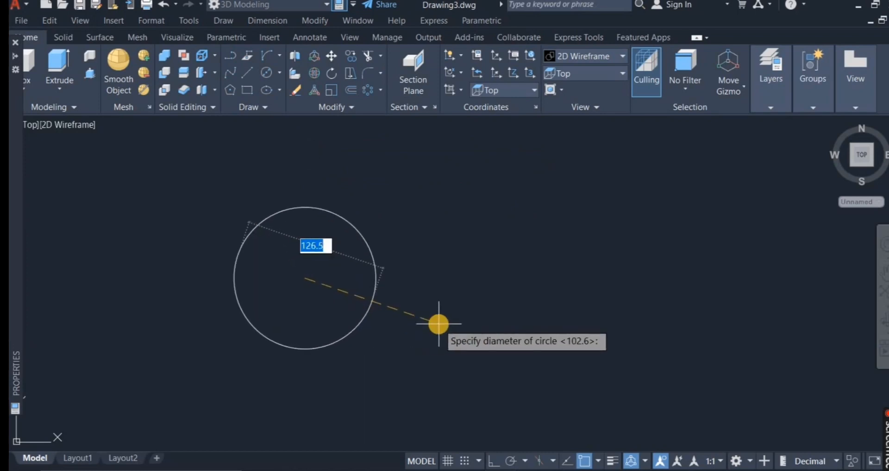
key("Return")
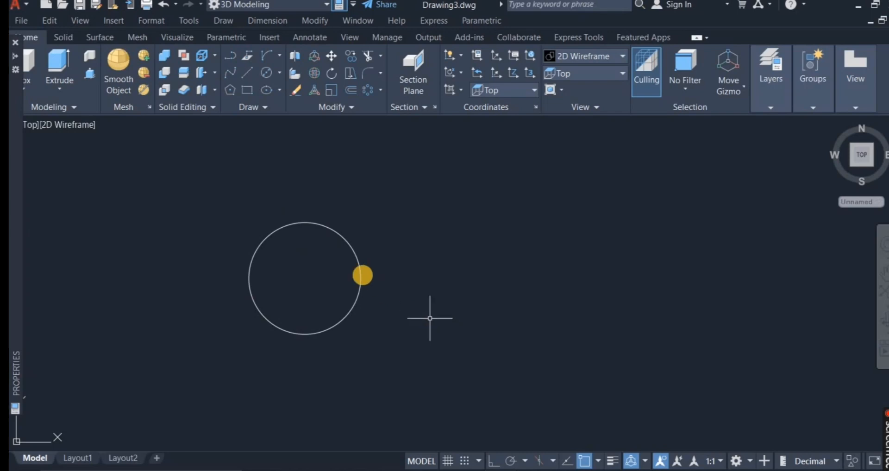
left_click(360, 271)
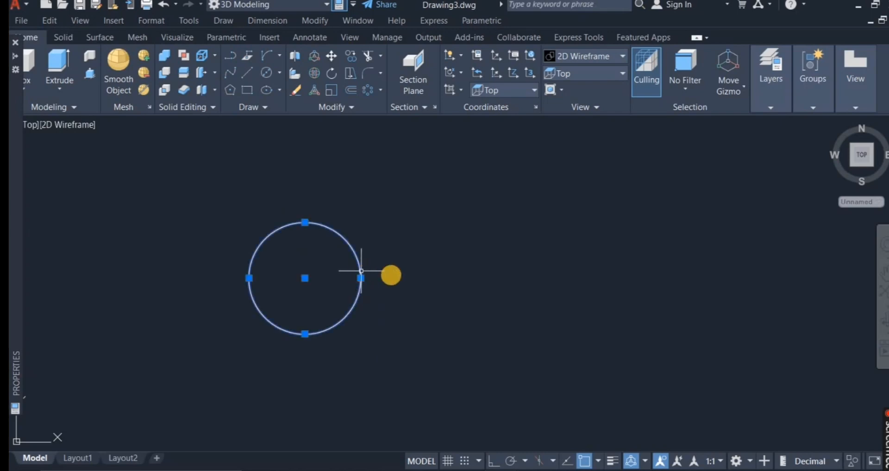
right_click(397, 274)
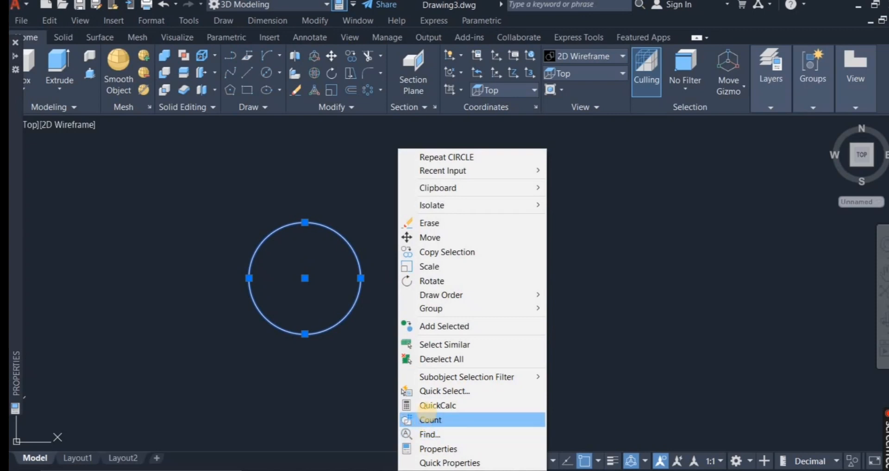
key("Escape")
key("Escape")
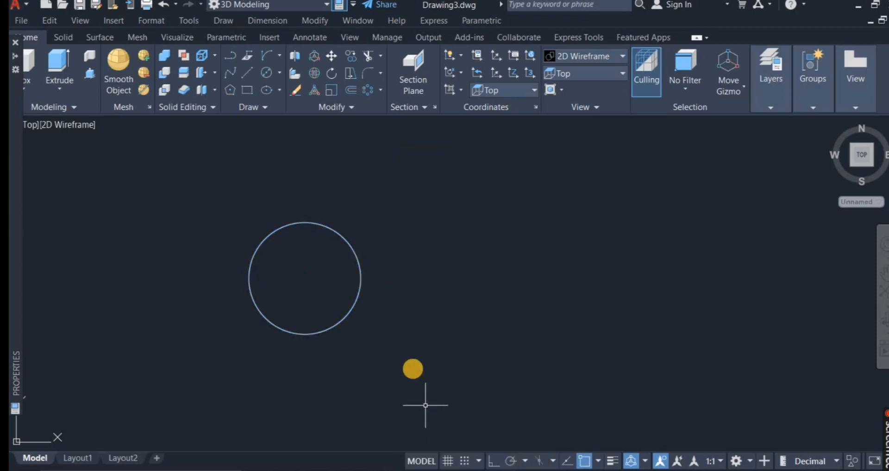
Draw a second circle with a 50 mm diameter to the right of the 100 mm circle.
left_click(265, 75)
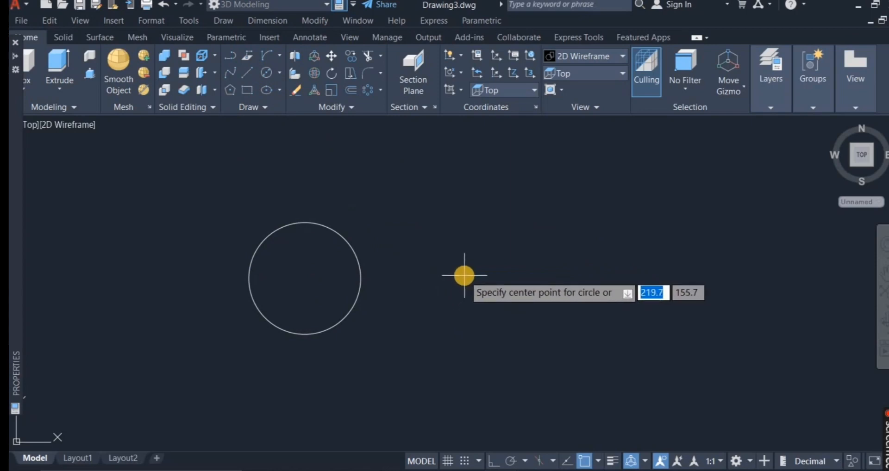
left_click(463, 275)
type("d")
key("Return")
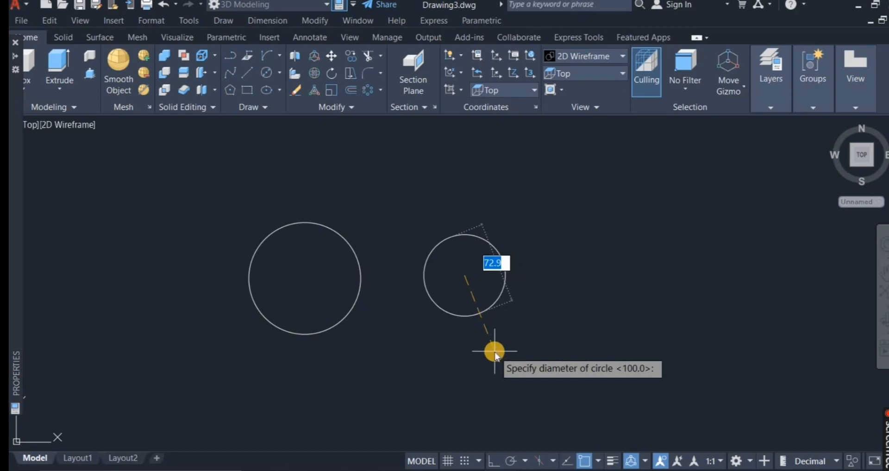
type("50")
key("Return")
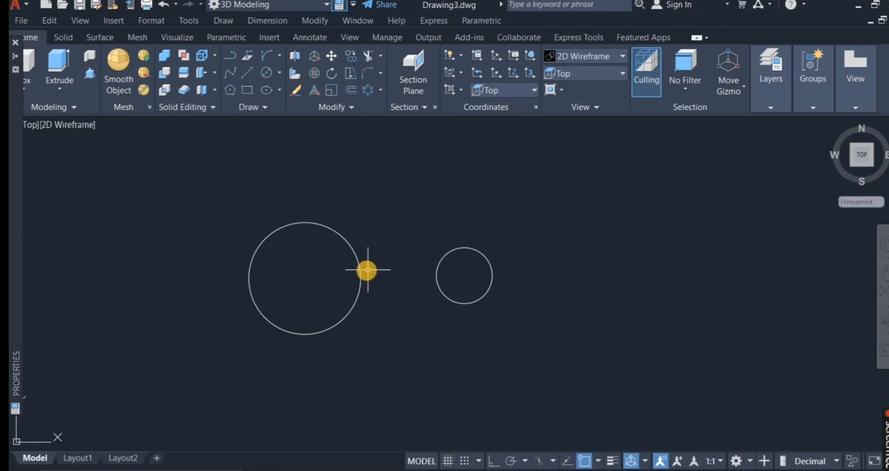
Draw a rectangle 10 mm wide and 4 mm high above the gap between the two circles.
scroll(439, 286, "up", 4)
scroll(439, 286, "down", 4)
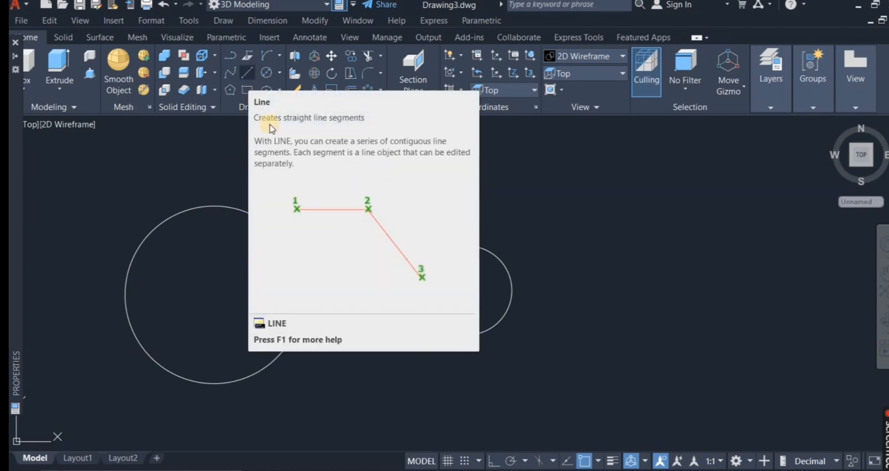
left_click(247, 91)
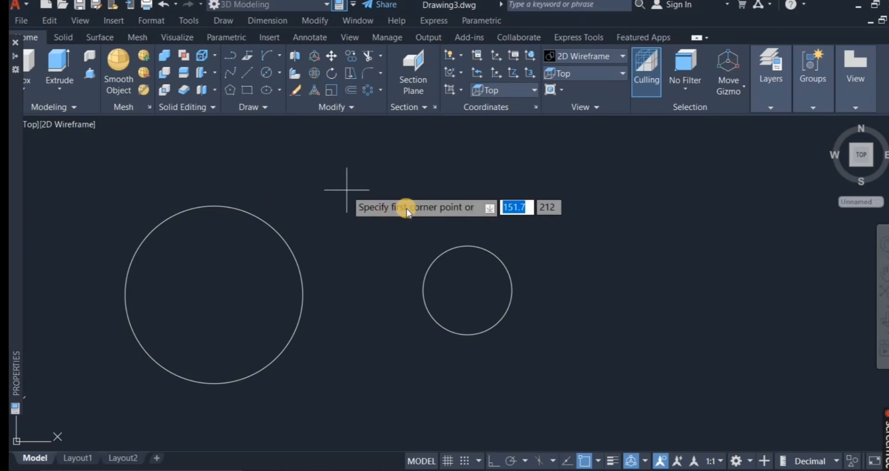
left_click(336, 199)
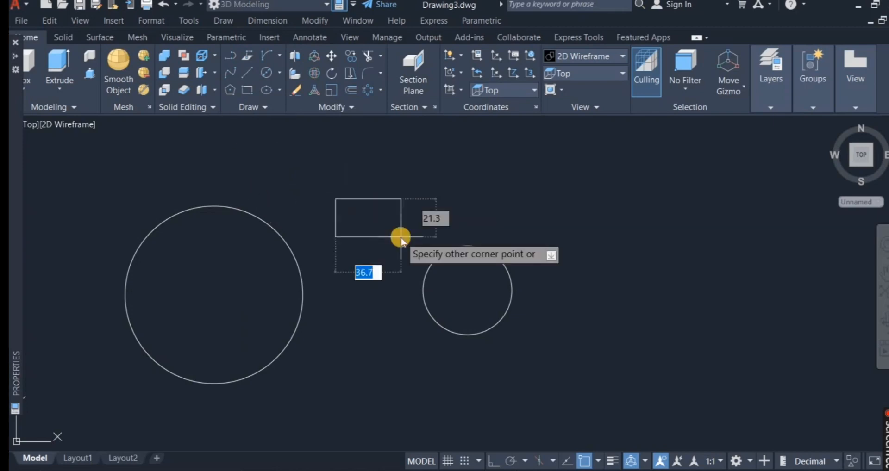
type("10")
key("Tab")
type("4")
key("Return")
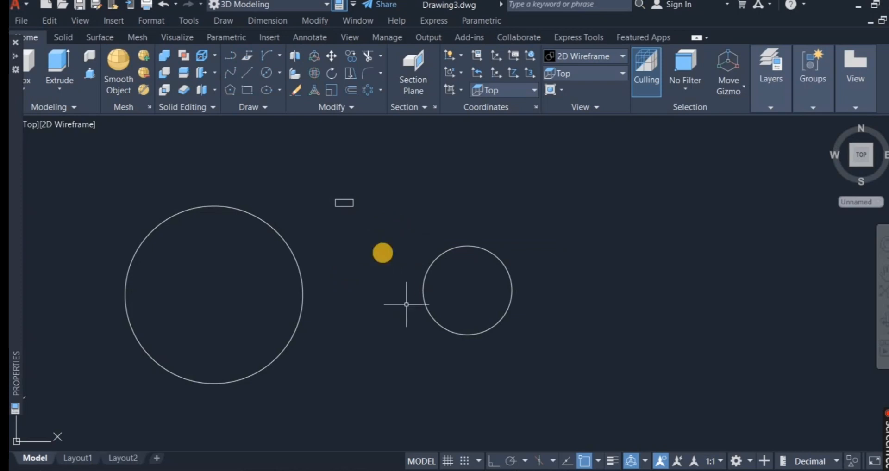
Move the rectangle by its center point onto the left quadrant of the 50 mm circle.
left_click(334, 73)
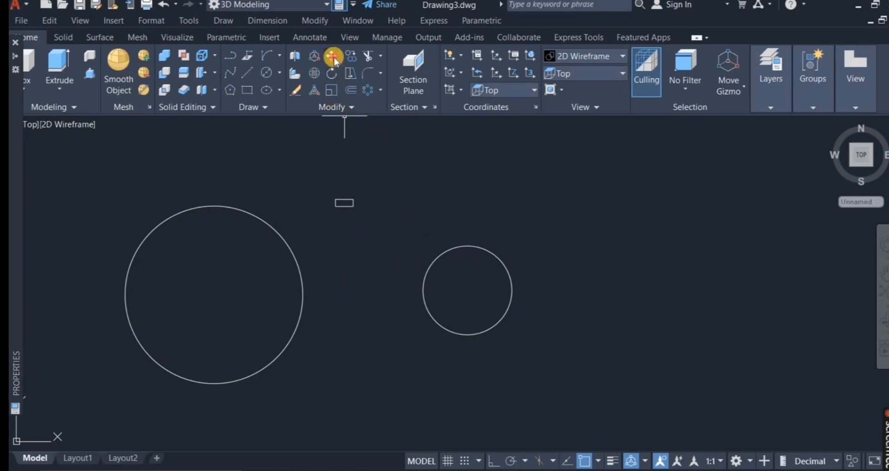
left_click(316, 189)
left_click(365, 217)
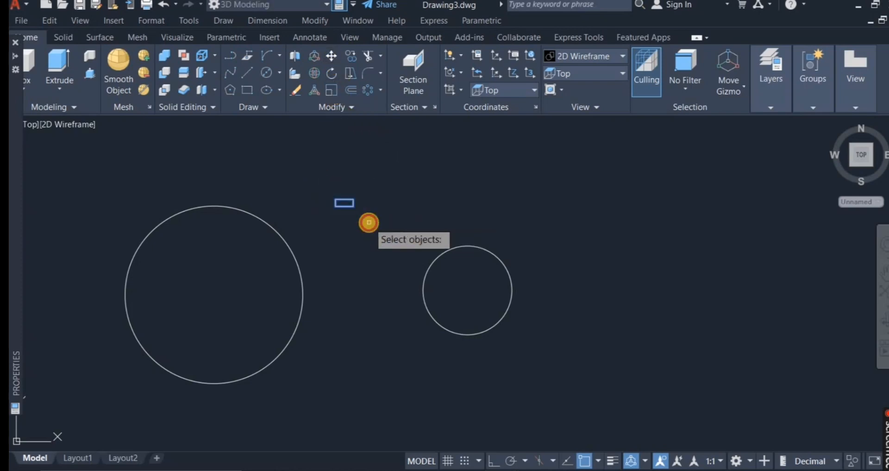
scroll(365, 219, "up", 2)
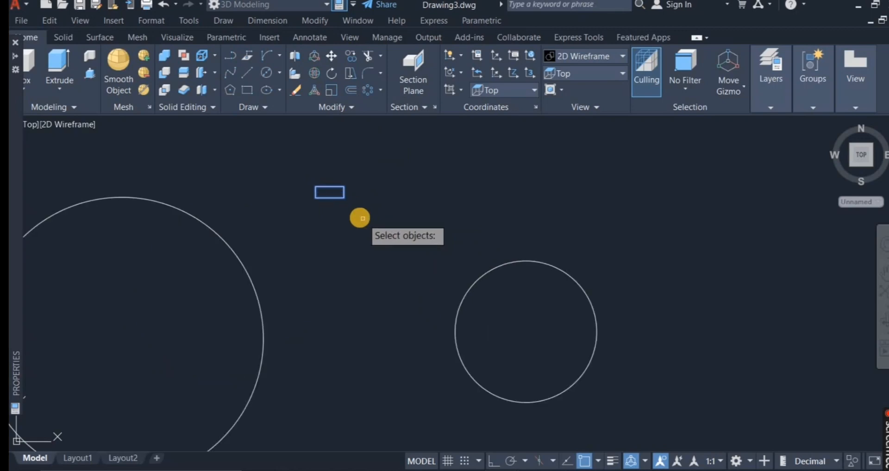
key("Return")
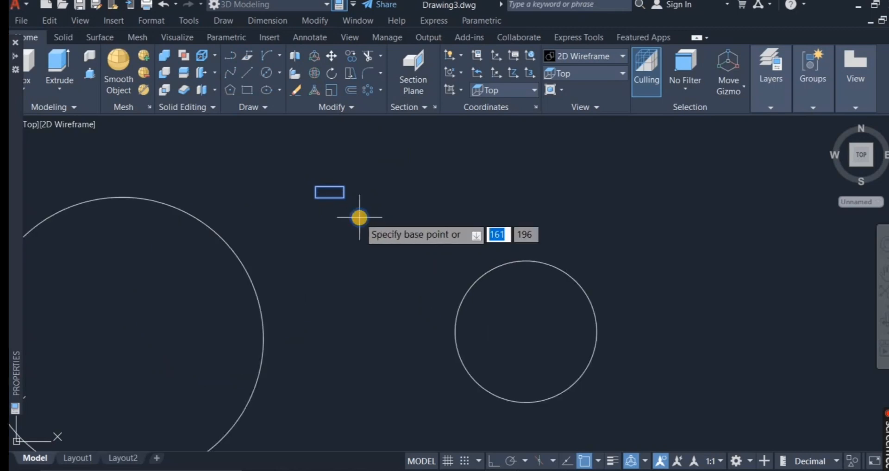
left_click(329, 192)
scroll(336, 204, "down", 2)
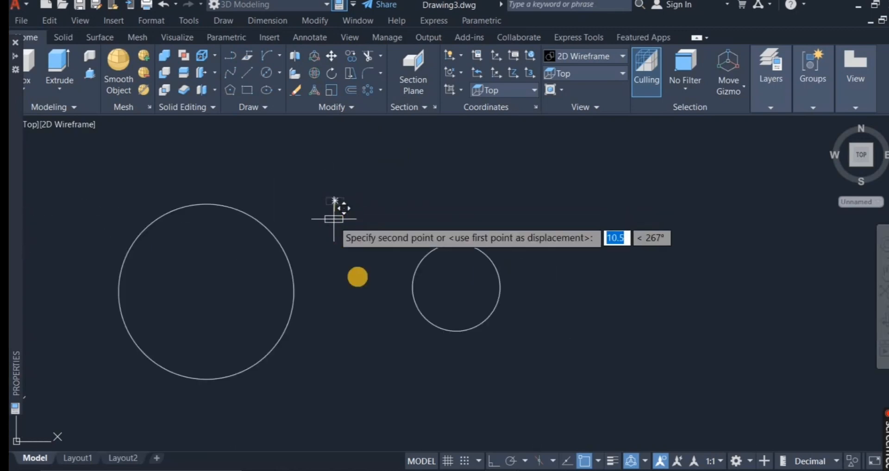
scroll(416, 301, "up", 3)
scroll(415, 298, "down", 2)
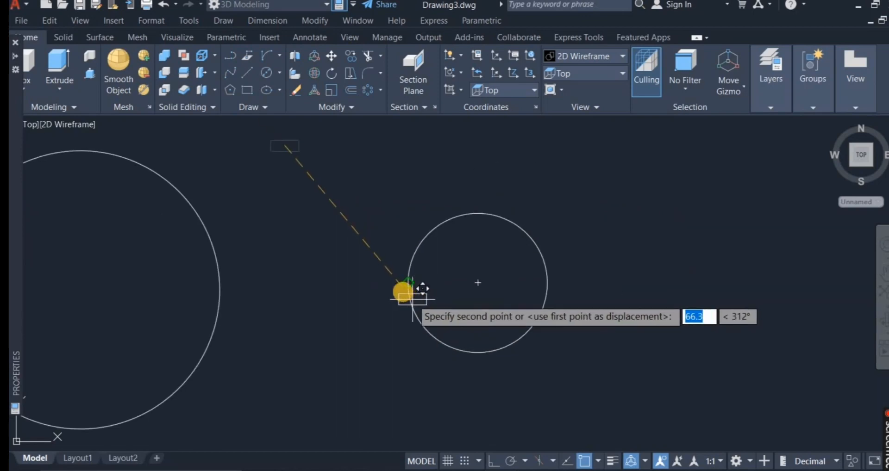
left_click(410, 291)
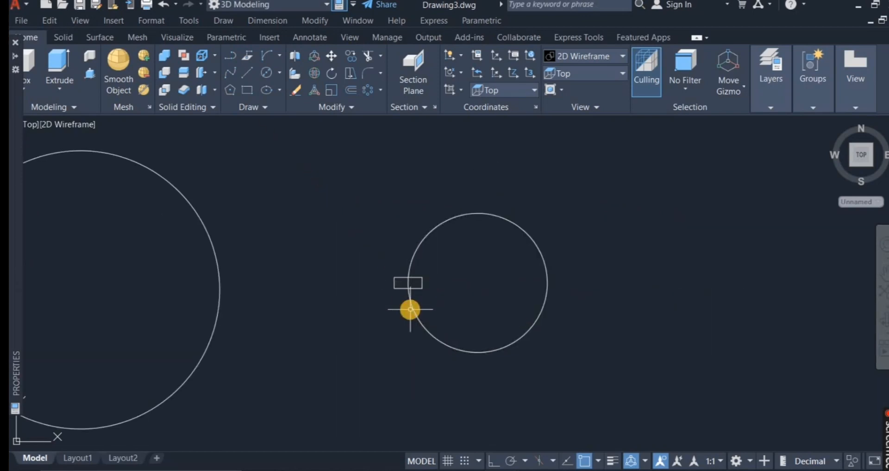
Explode the rectangle on the small circle into separate line segments.
scroll(407, 308, "down", 3)
scroll(402, 301, "up", 1)
scroll(403, 301, "up", 6)
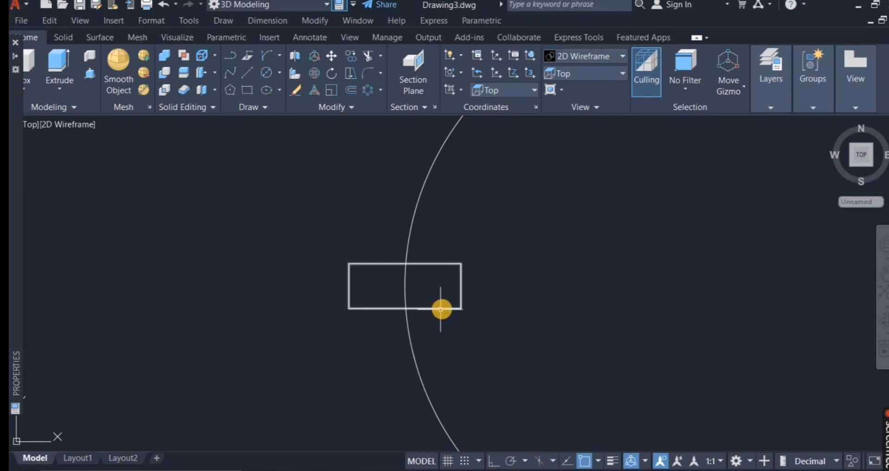
mouse_move(442, 308)
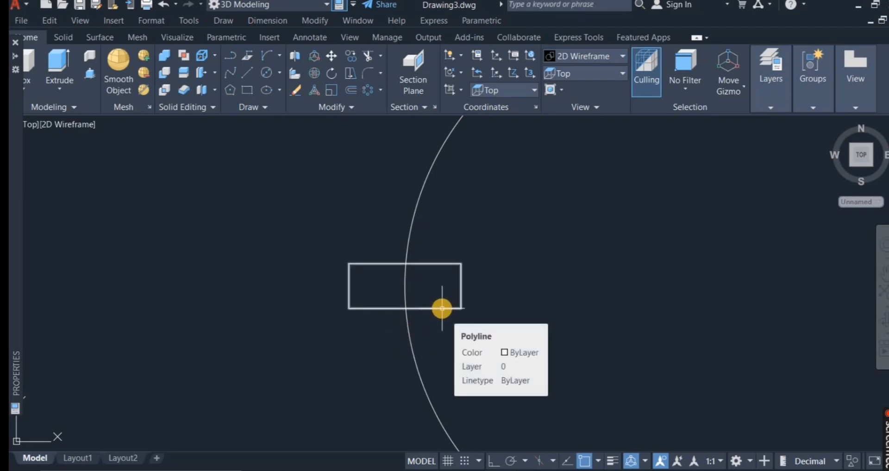
left_click(352, 106)
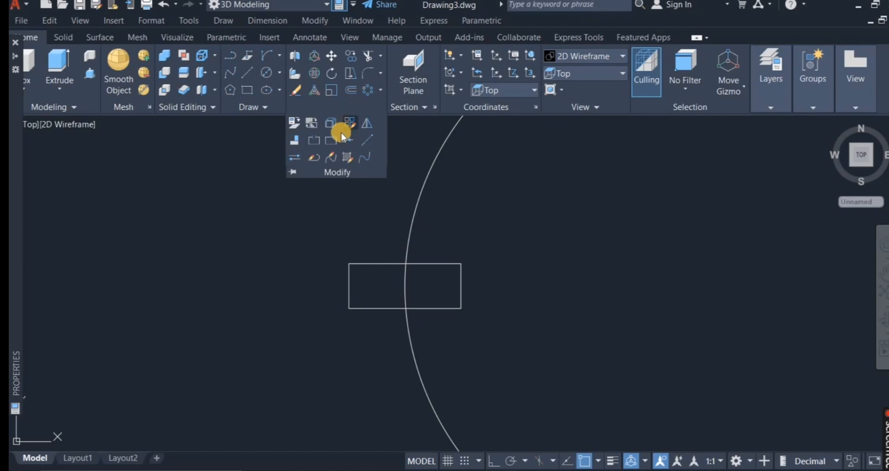
left_click(330, 121)
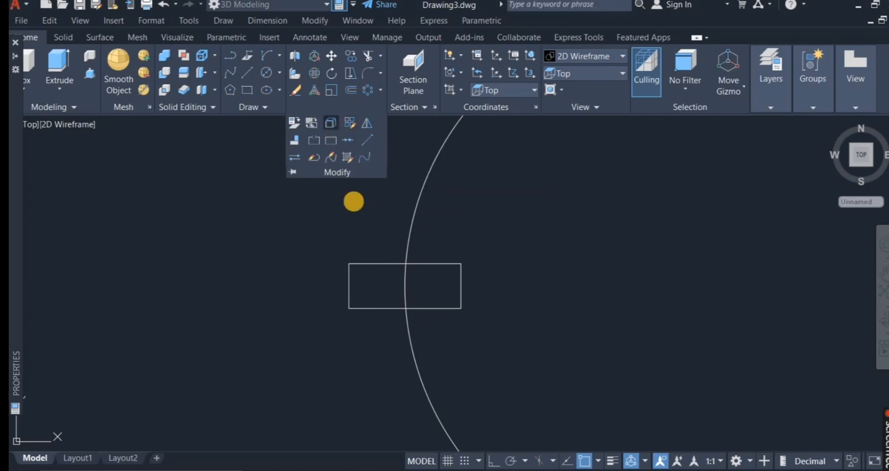
left_click(374, 263)
key("Return")
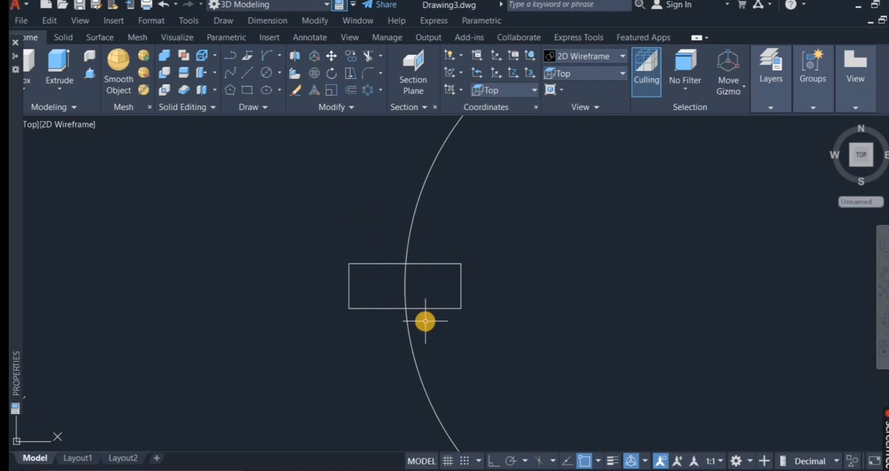
Offset the rectangle's upper and lower edges inward by 1 mm each.
scroll(425, 321, "up", 2)
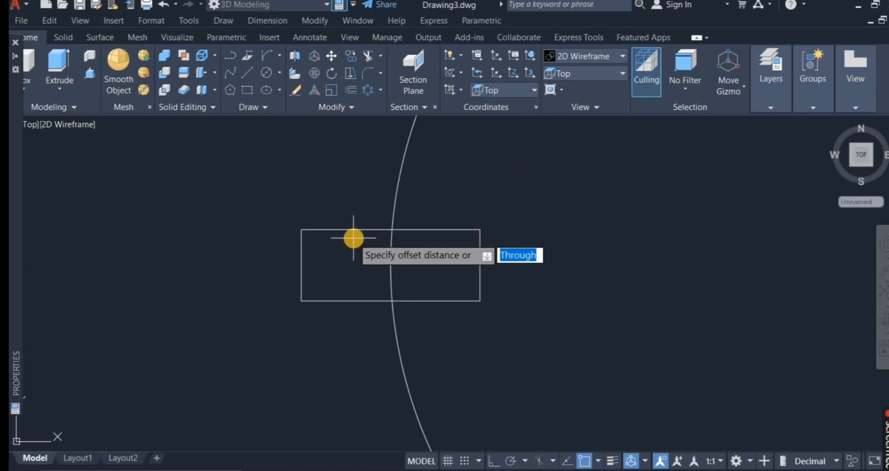
type("1")
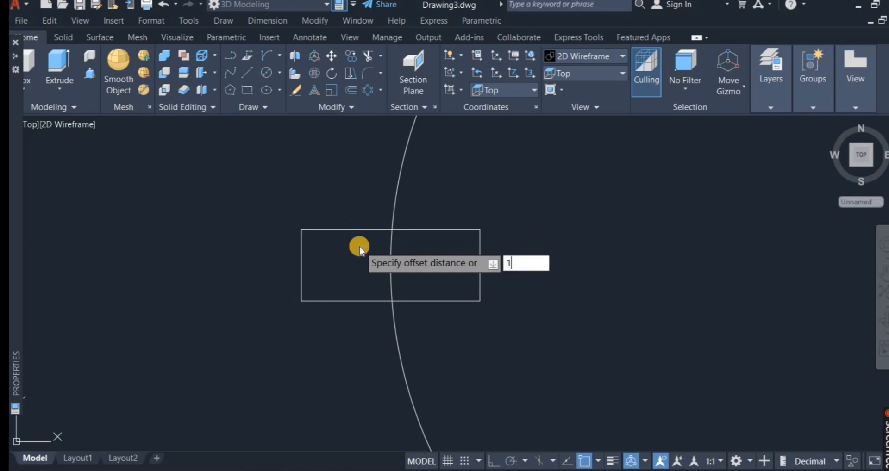
key("Return")
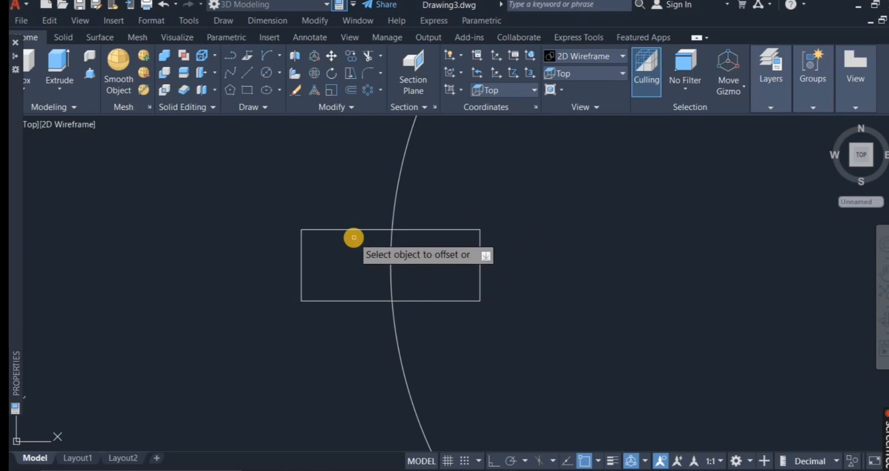
left_click(354, 237)
left_click(354, 250)
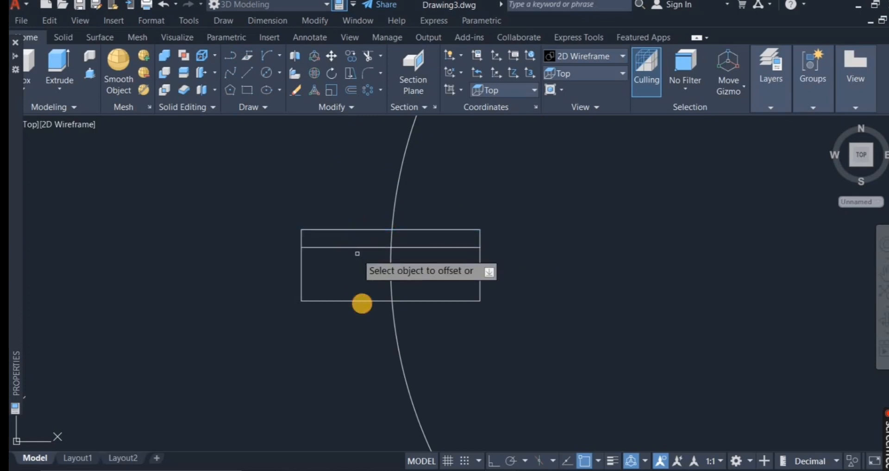
left_click(350, 300)
left_click(348, 265)
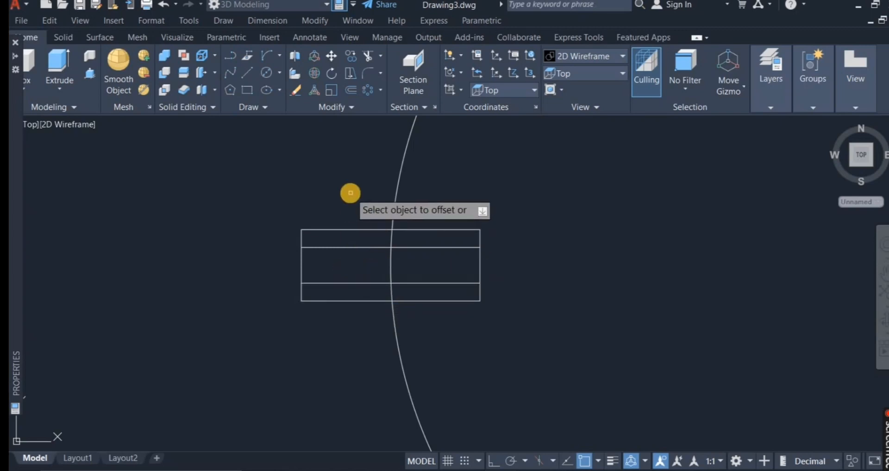
right_click(350, 192)
left_click(363, 197)
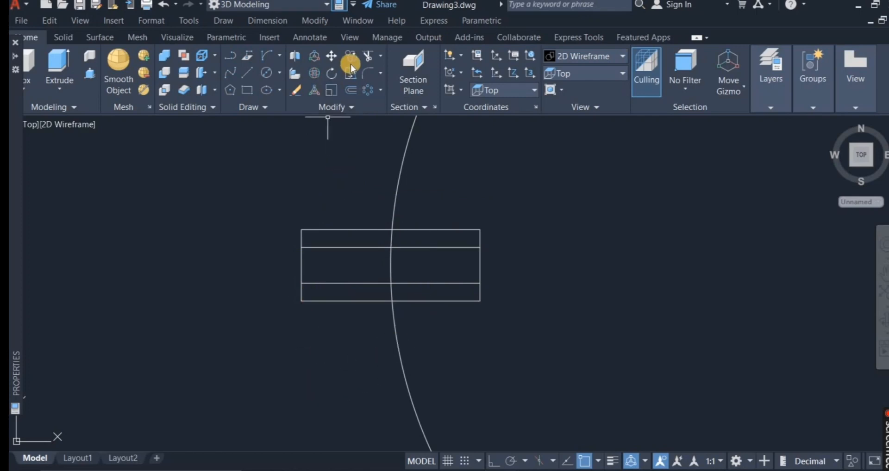
Trim the four horizontal lines inside the small circle and remove the rectangle's right edge.
left_click(367, 56)
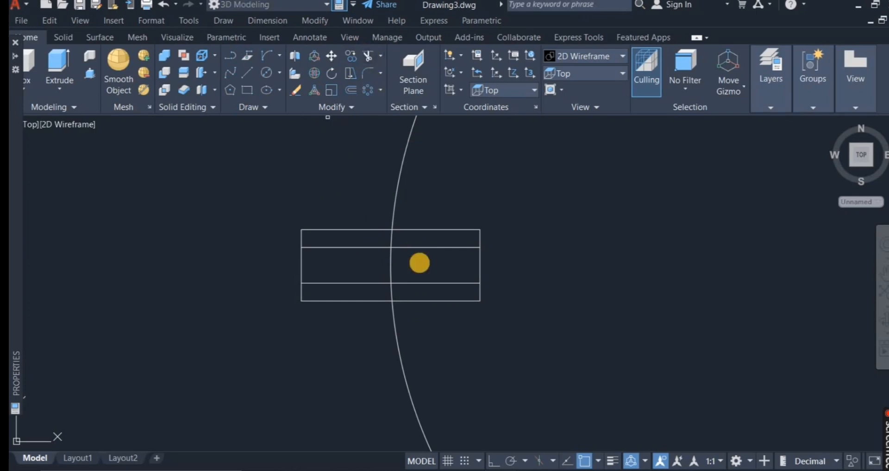
left_click(466, 322)
left_click(432, 202)
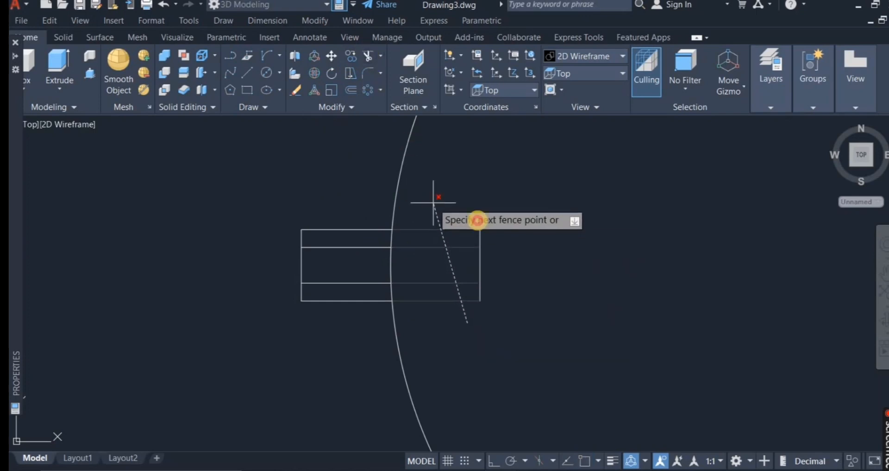
left_click(543, 299)
left_click(454, 242)
key("Return")
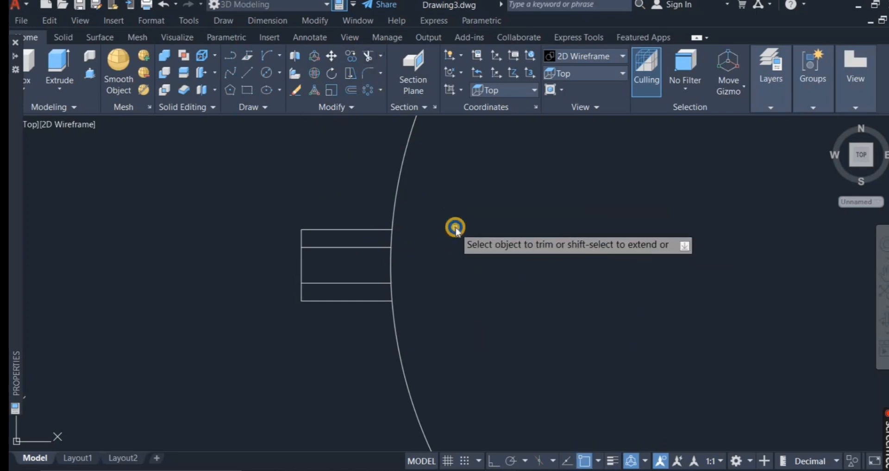
right_click(455, 238)
left_click(463, 236)
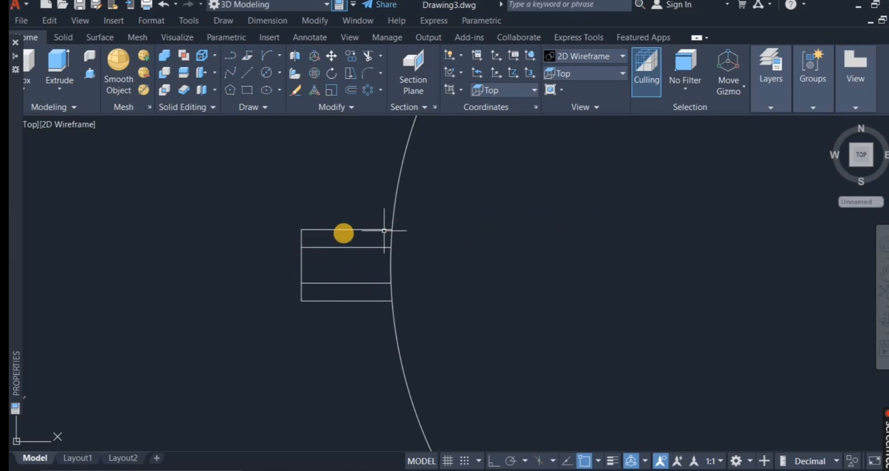
Draw a Start, End, Direction arc from the upper offset line's left end to the top edge's intersection with the circle, with a tangent direction of about 30°.
left_click(281, 58)
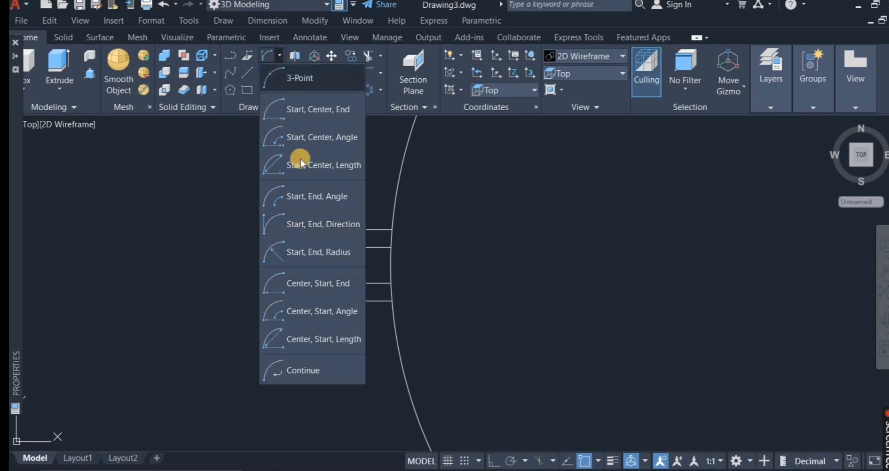
left_click(335, 225)
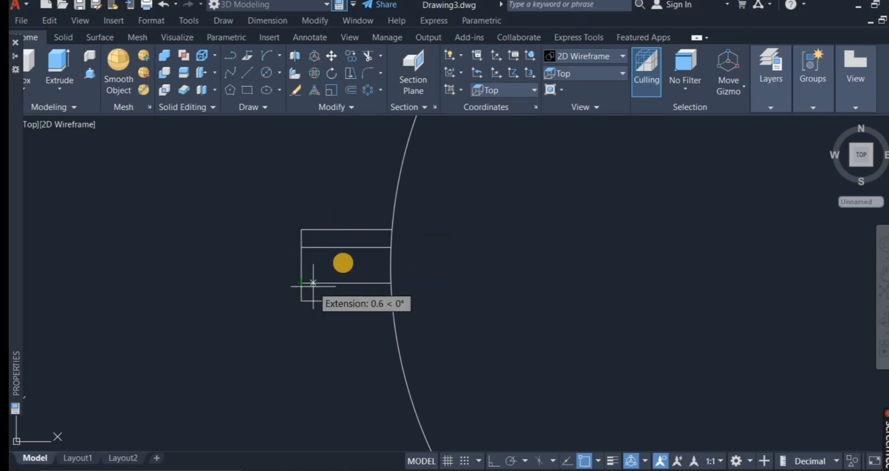
left_click(301, 247)
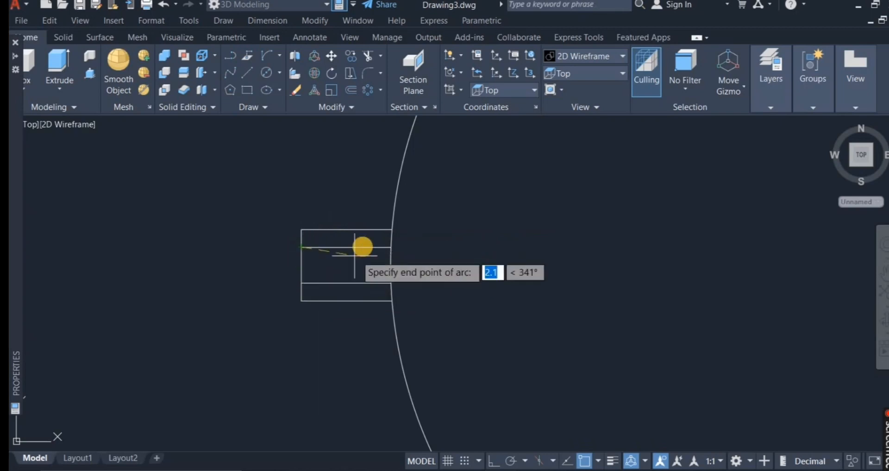
left_click(393, 228)
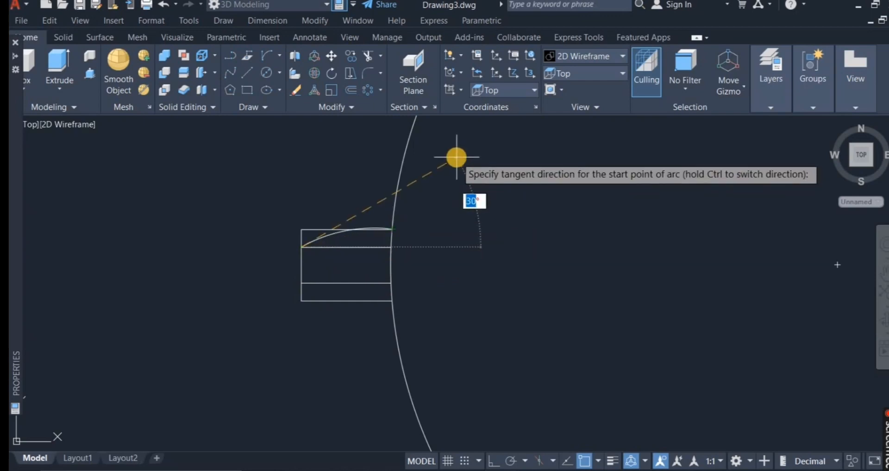
left_click(456, 157)
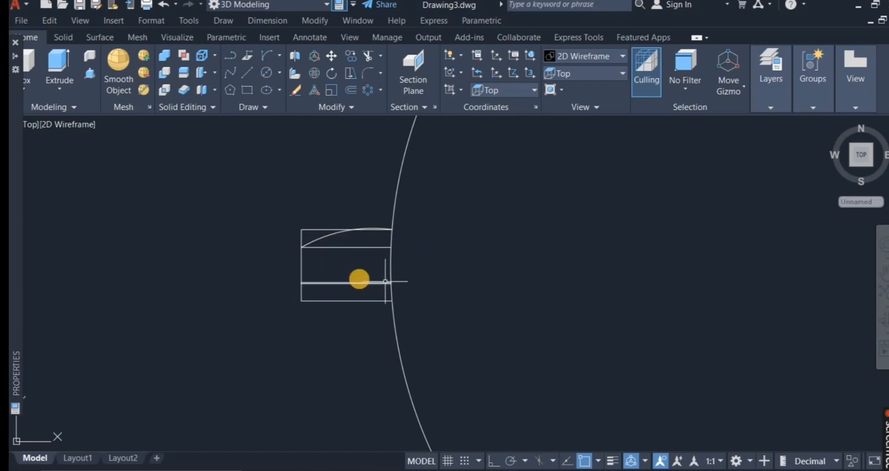
Mirror the tooth arc about the horizontal line through the left edge's midpoint, using Ortho and keeping the source arc.
left_click(354, 107)
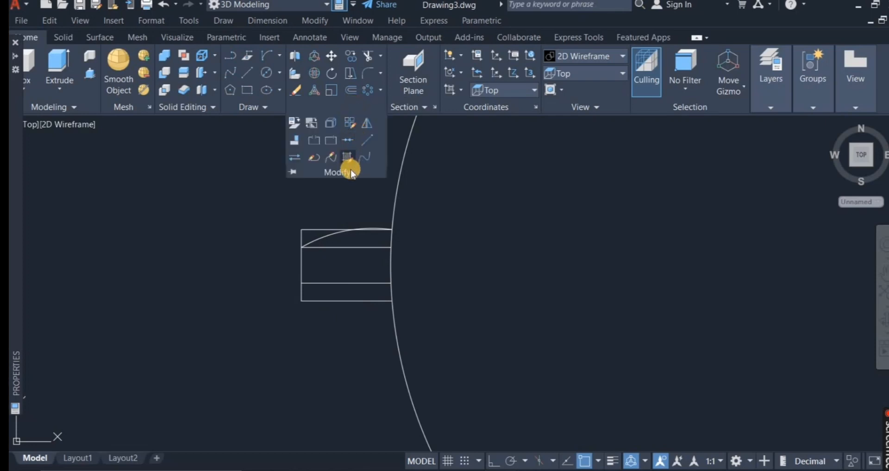
left_click(366, 124)
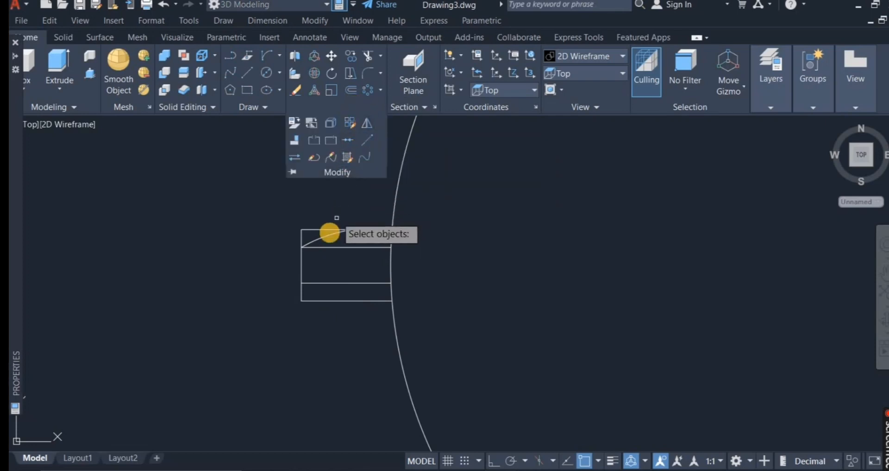
left_click(324, 238)
key("Return")
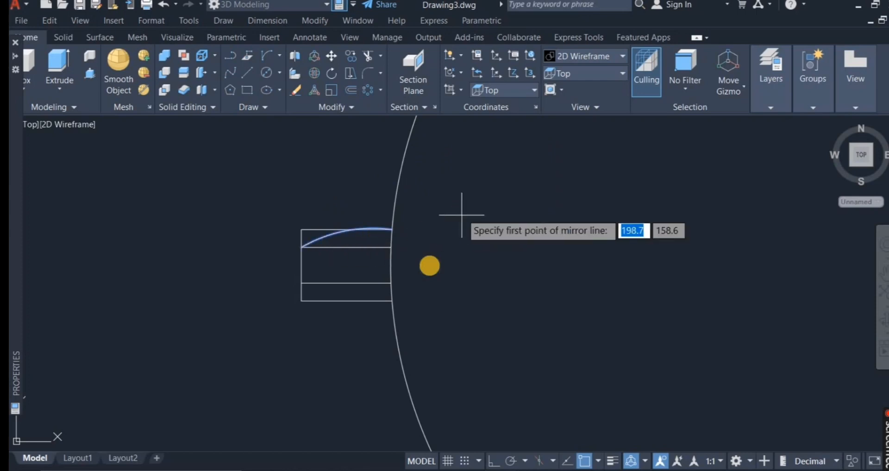
left_click(300, 266)
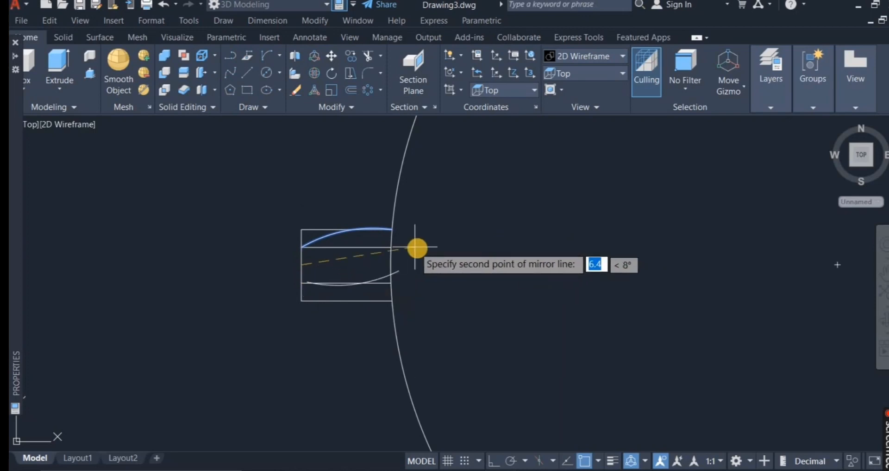
left_click(494, 462)
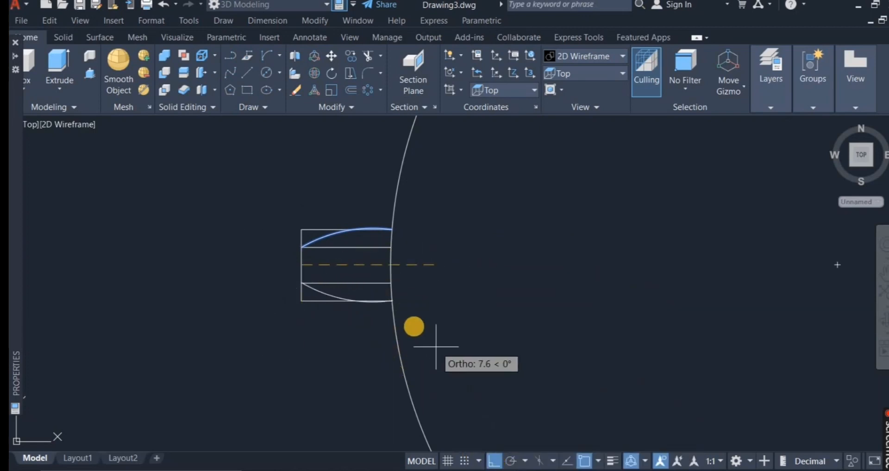
left_click(471, 269)
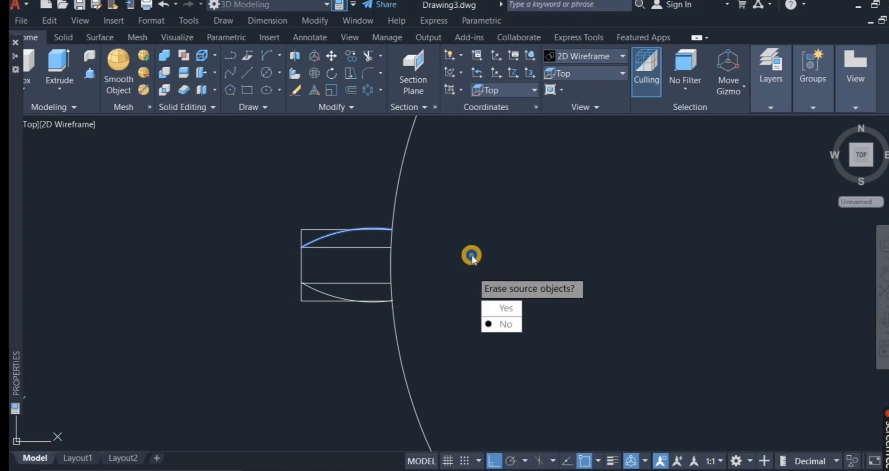
right_click(472, 258)
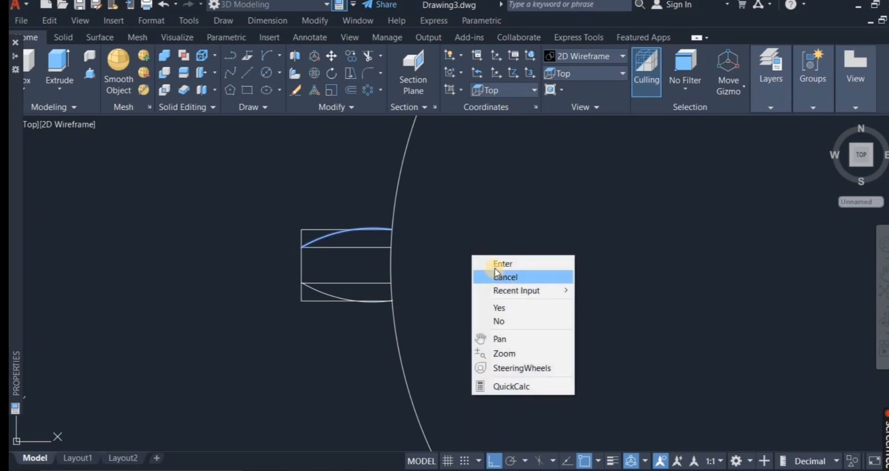
left_click(495, 263)
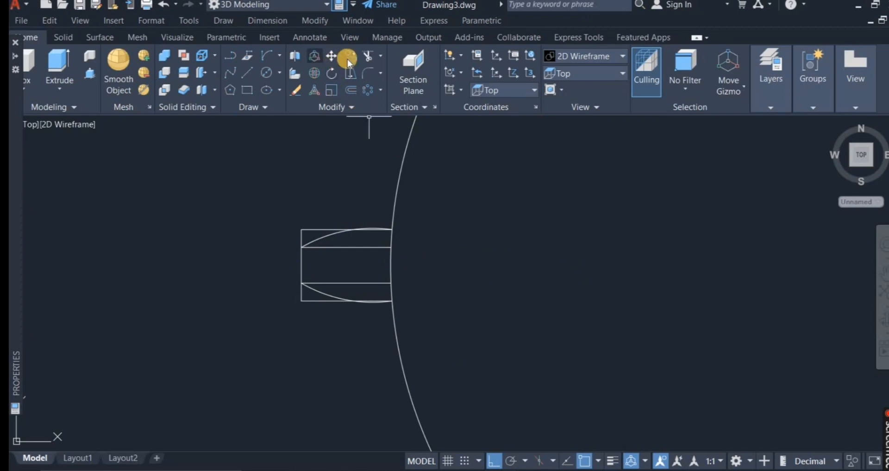
Trim the tooth's straight left edge above the upper arc and below the lower arc.
left_click(369, 56)
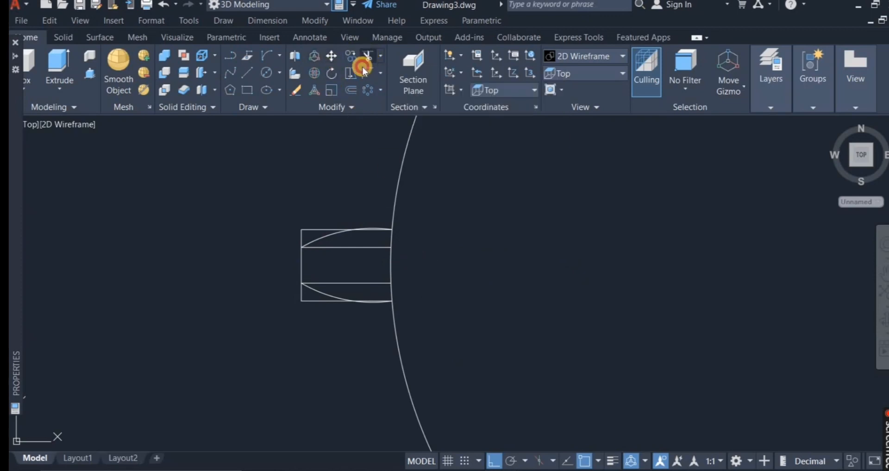
scroll(322, 204, "up", 2)
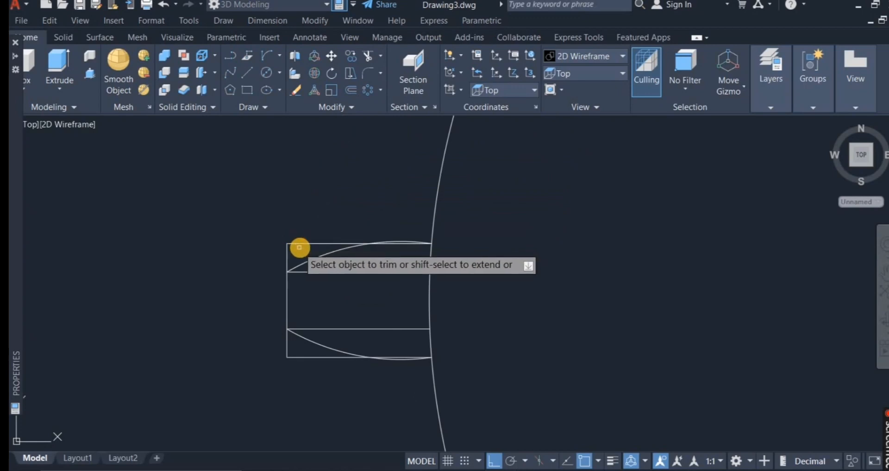
mouse_move(309, 234)
left_mouse_down()
mouse_move(278, 248)
mouse_move(253, 285)
left_mouse_up()
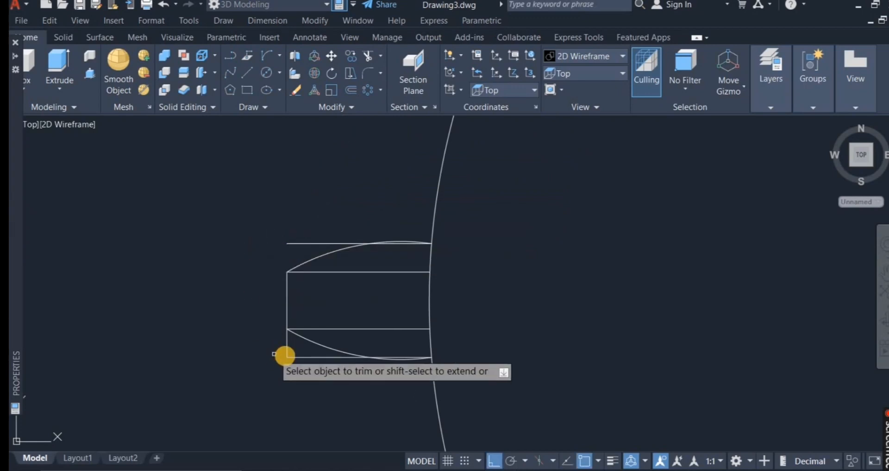
left_click(288, 350)
left_click_drag(287, 350, 254, 334)
right_click(255, 334)
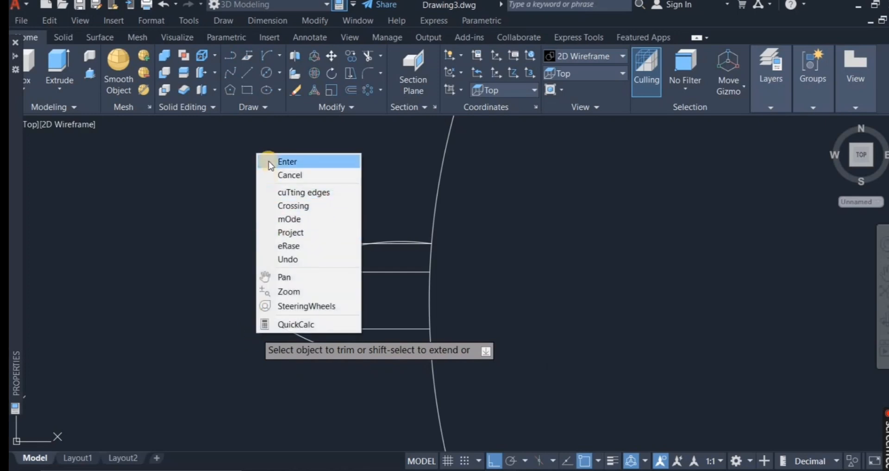
left_click(297, 162)
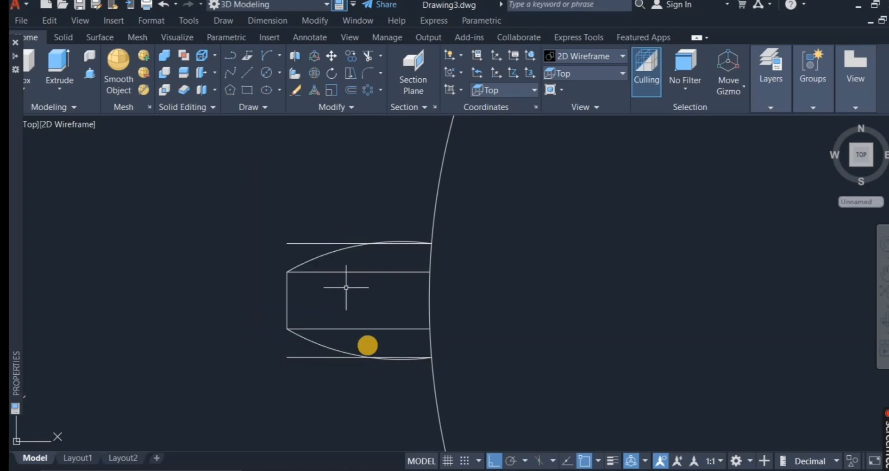
Erase the four horizontal construction lines around the tooth, keeping the two arcs and the short left edge.
left_click(315, 358)
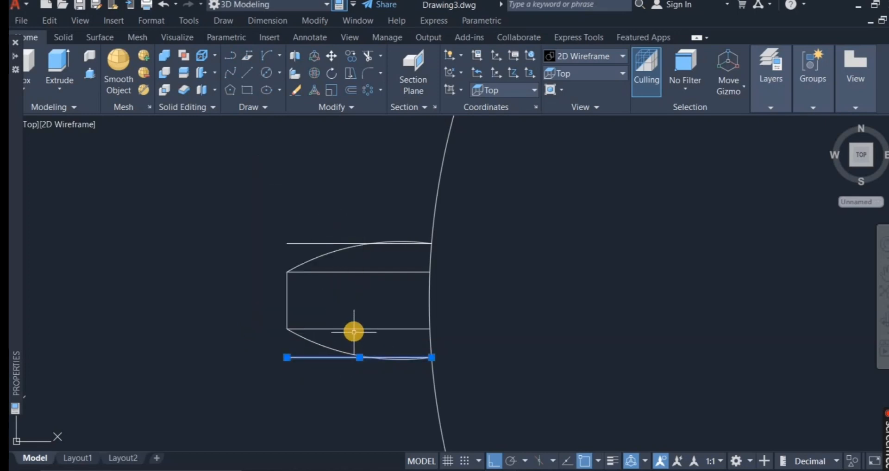
left_click(353, 330)
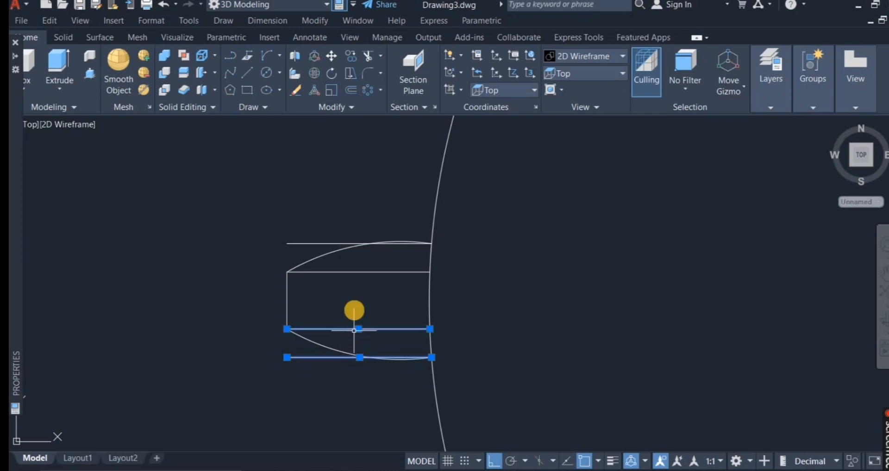
left_click(356, 272)
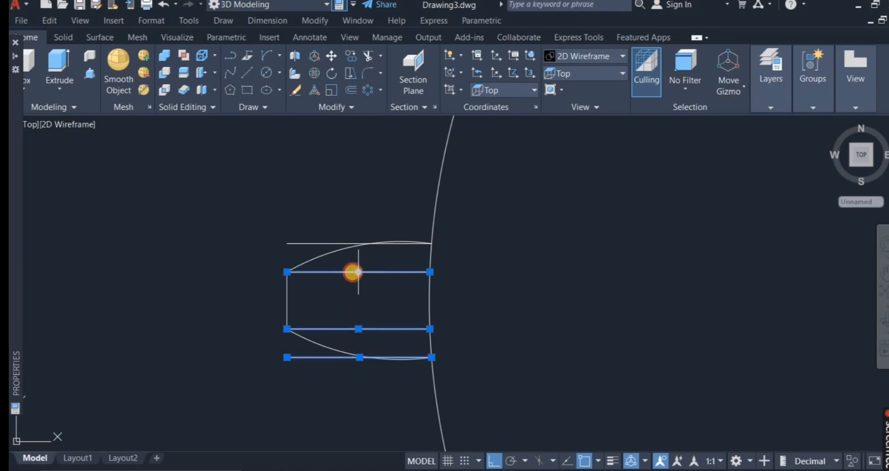
left_click(319, 243)
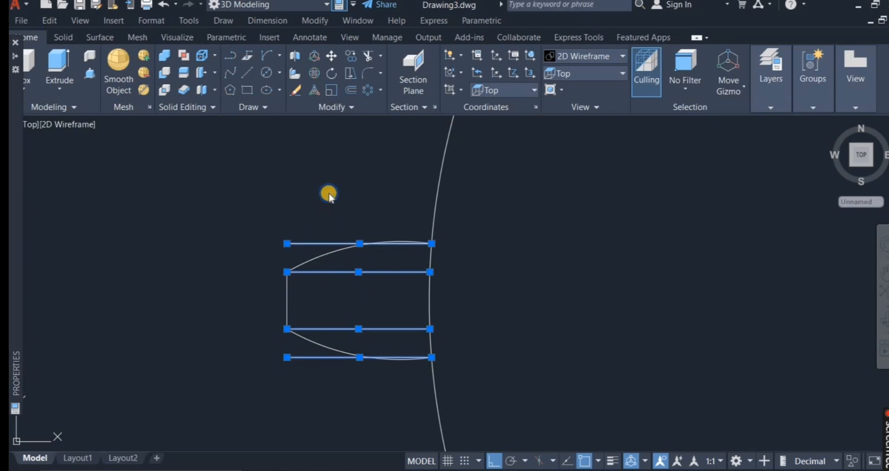
right_click(329, 195)
left_click(366, 242)
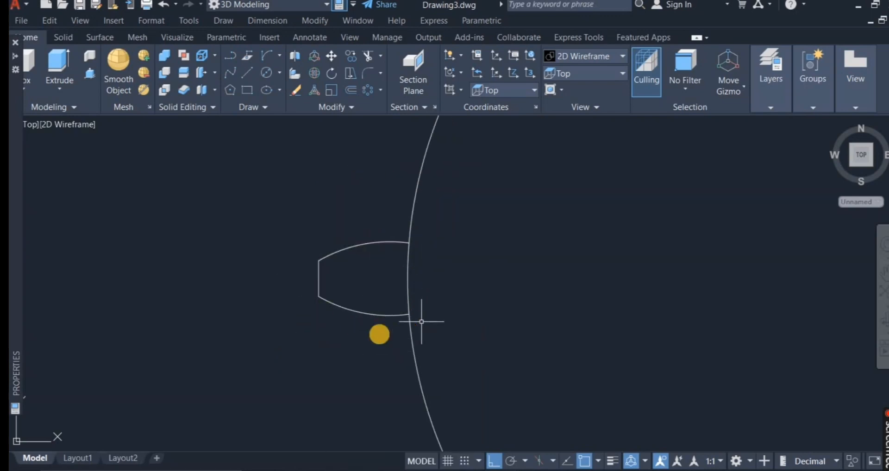
Join the two tooth arcs and the short left edge into a single object.
left_click(358, 108)
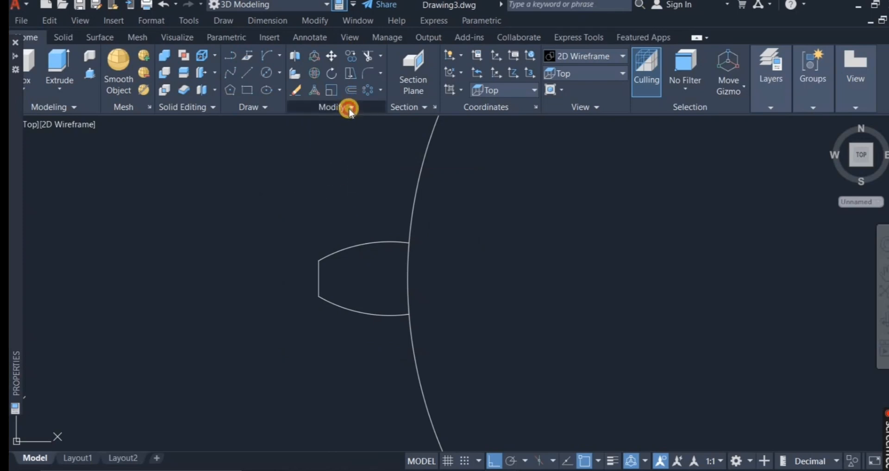
left_click(351, 108)
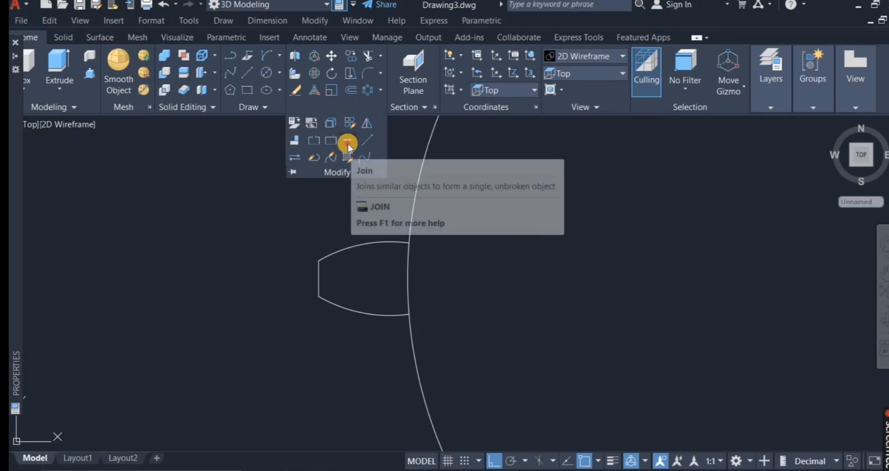
left_click(348, 145)
left_click(305, 228)
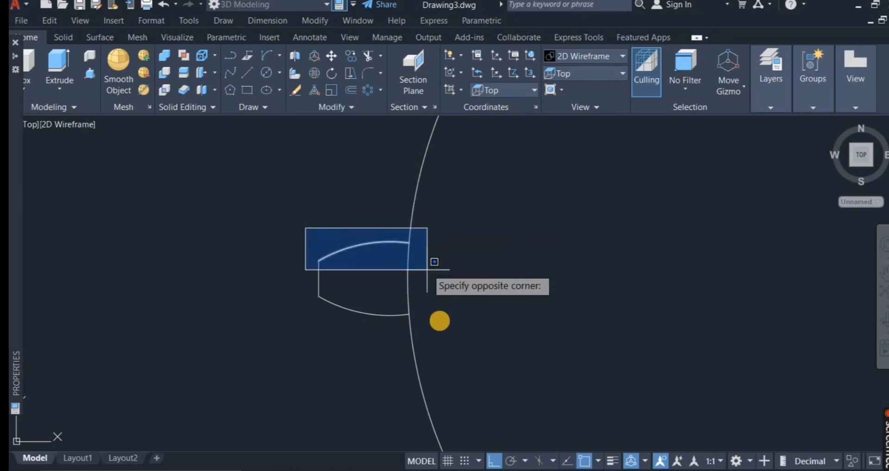
left_click(440, 338)
key("Return")
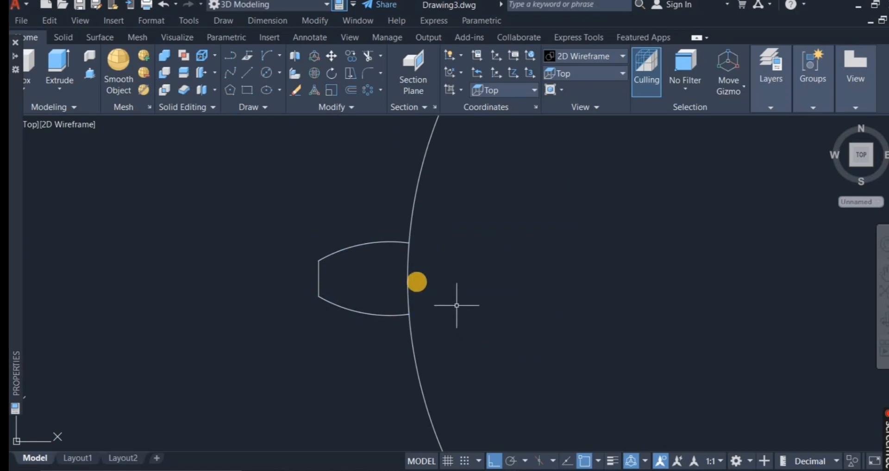
Draw a horizontal line from the large circle's center to its right quadrant, then continue it 5 mm beyond the circle.
scroll(405, 268, "down", 6)
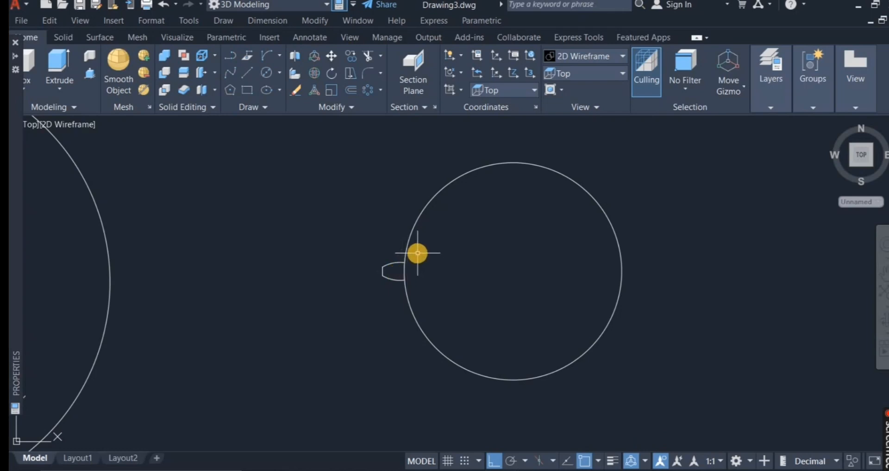
scroll(418, 253, "down", 4)
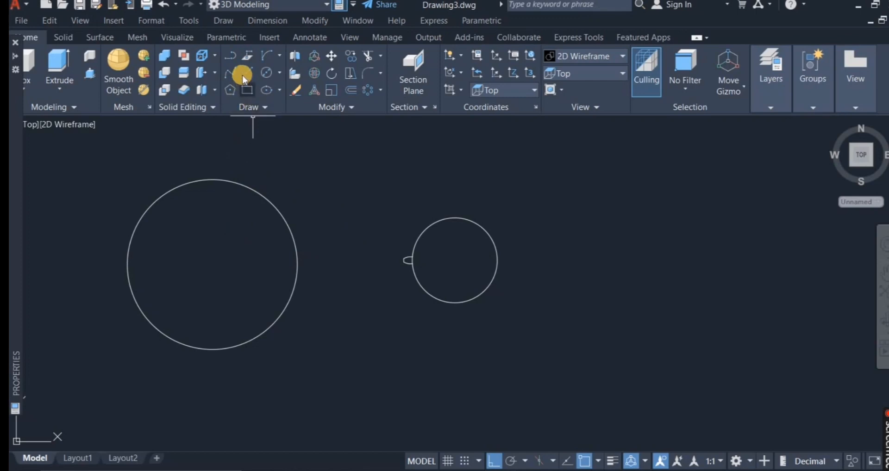
left_click(213, 263)
type("5")
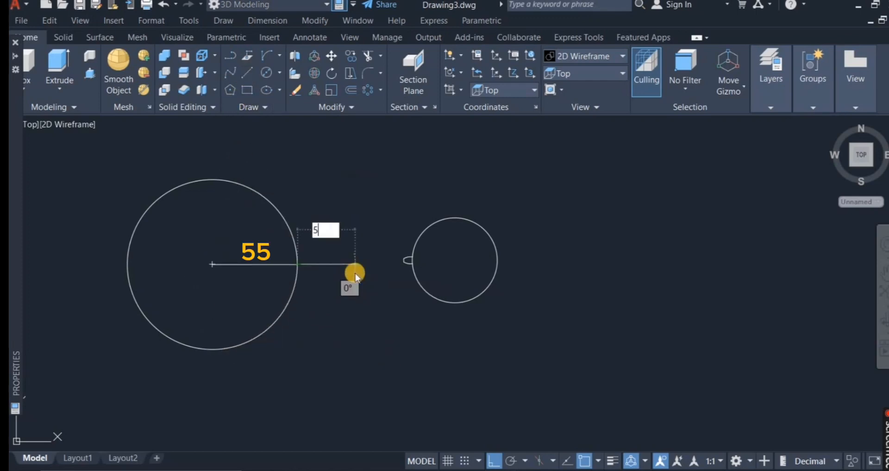
type("5")
key("Return")
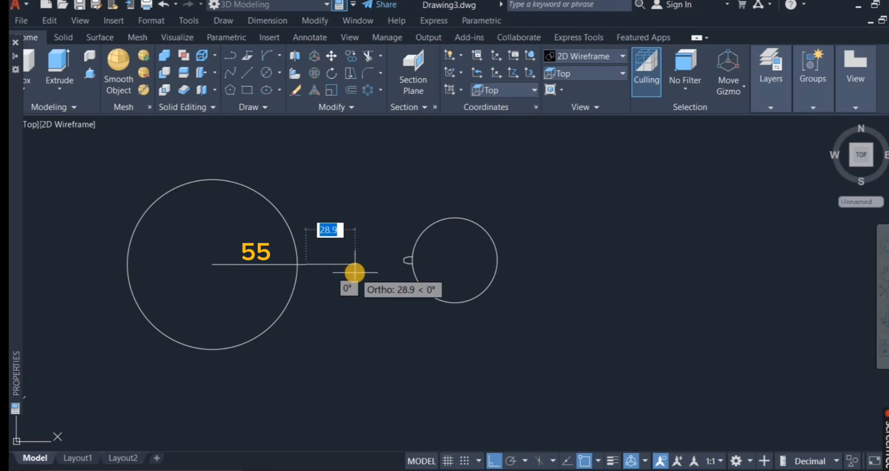
right_click(343, 202)
left_click(352, 211)
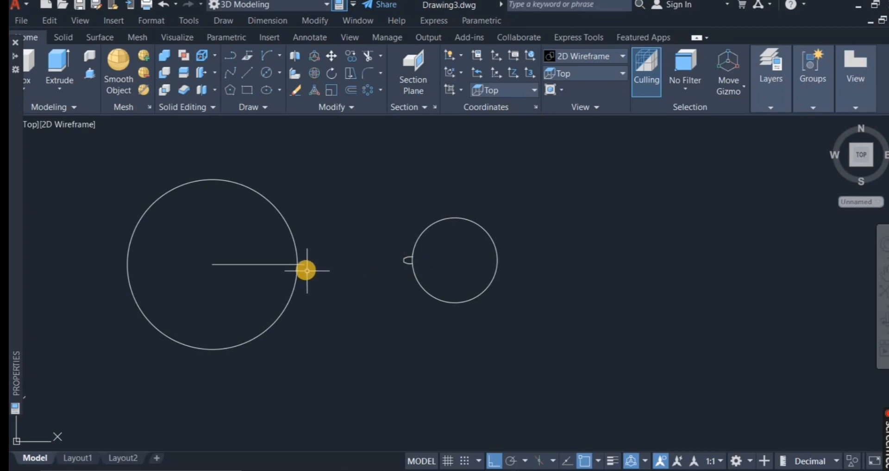
Copy the tooth profile from its left edge's midpoint to the outer end of the large circle's horizontal line.
left_click(349, 60)
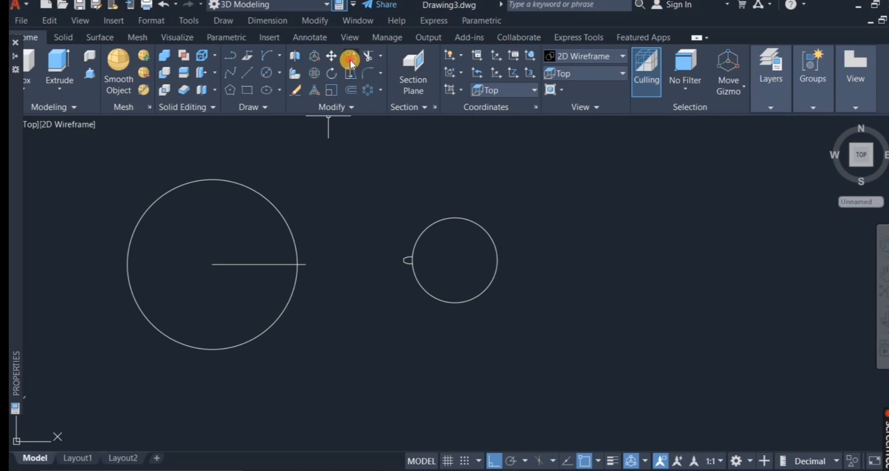
left_click(383, 238)
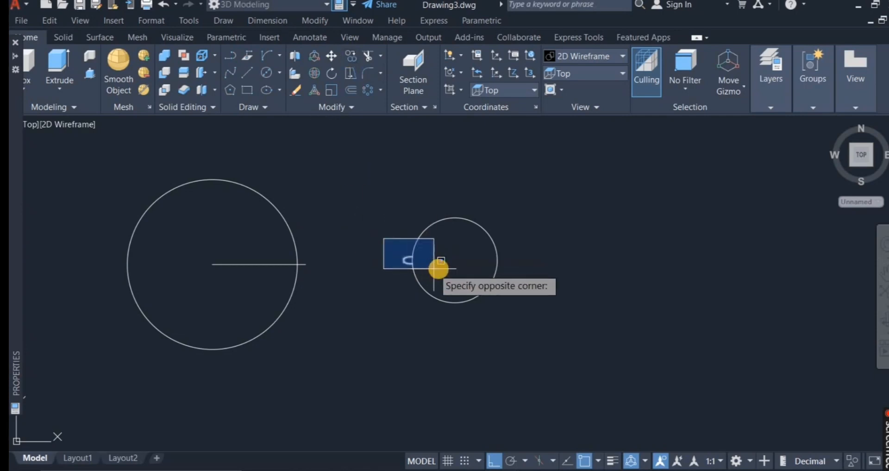
left_click(438, 269)
key("Return")
scroll(402, 256, "up", 3)
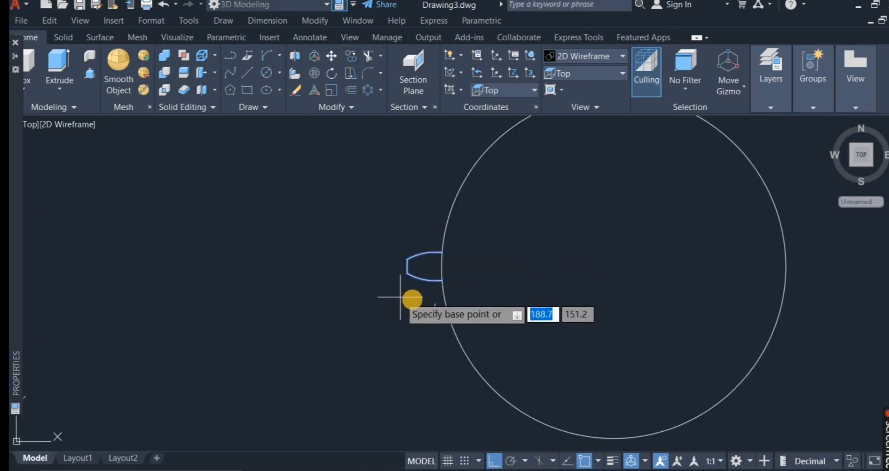
left_click(407, 264)
scroll(410, 267, "down", 6)
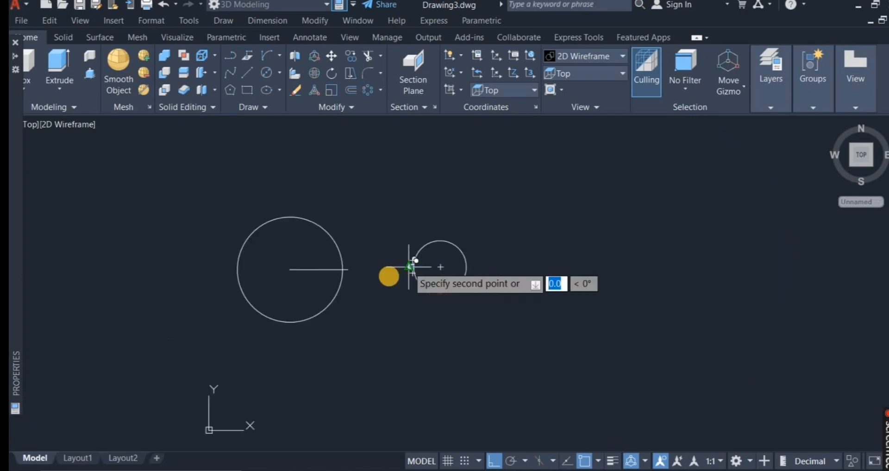
scroll(357, 270, "up", 2)
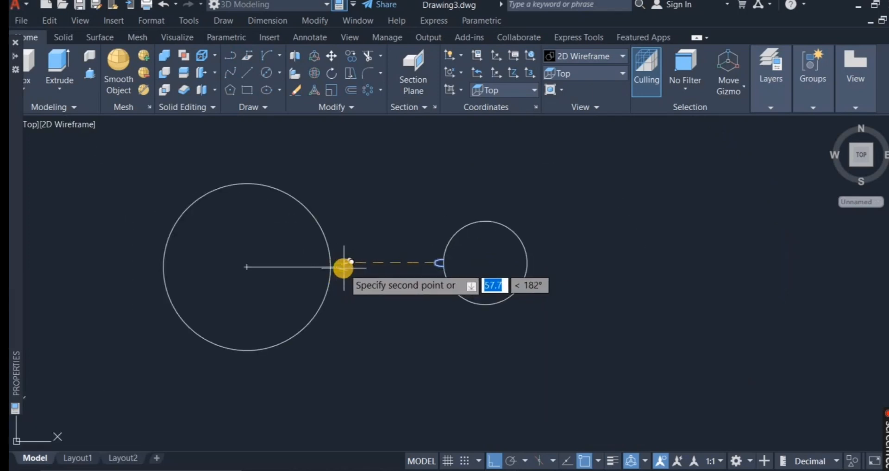
scroll(336, 270, "up", 4)
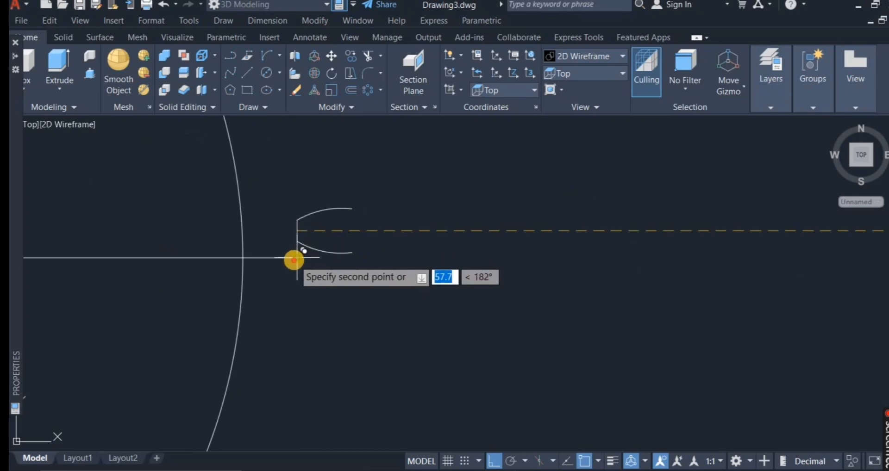
left_click(296, 258)
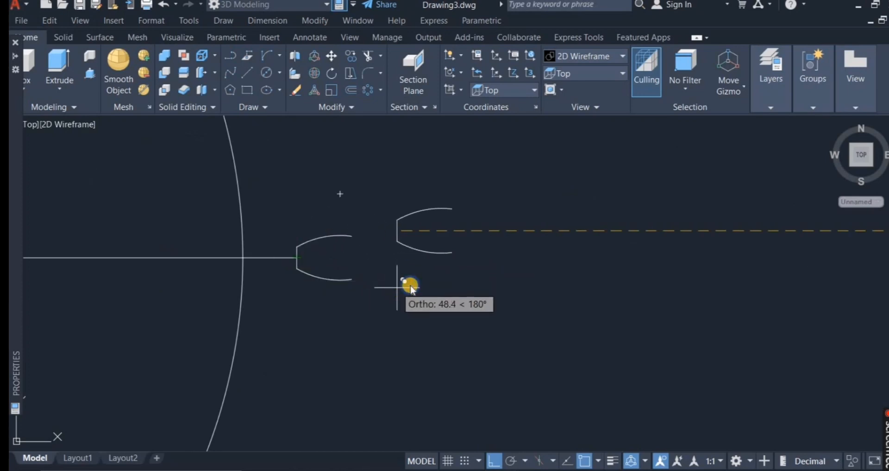
right_click(397, 287)
left_click(427, 297)
Rotate the copied tooth profile and the short line outside the large circle by 180° about the midpoint of the tooth's short edge.
scroll(427, 297, "down", 4)
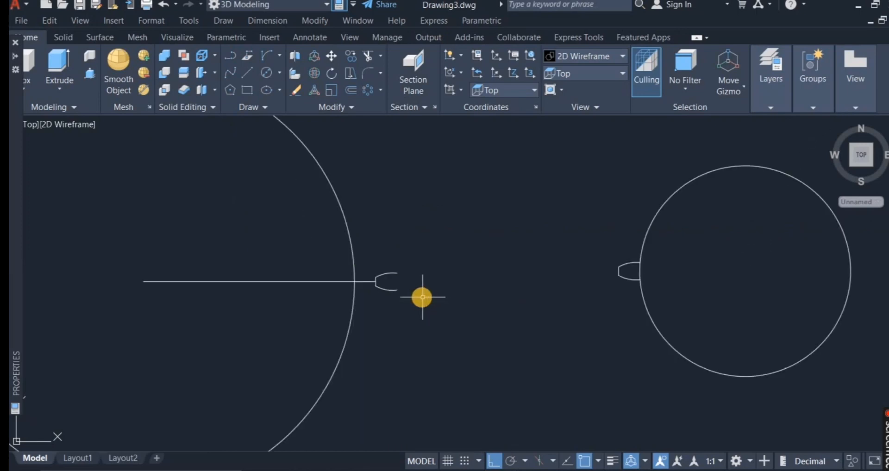
scroll(422, 297, "down", 2)
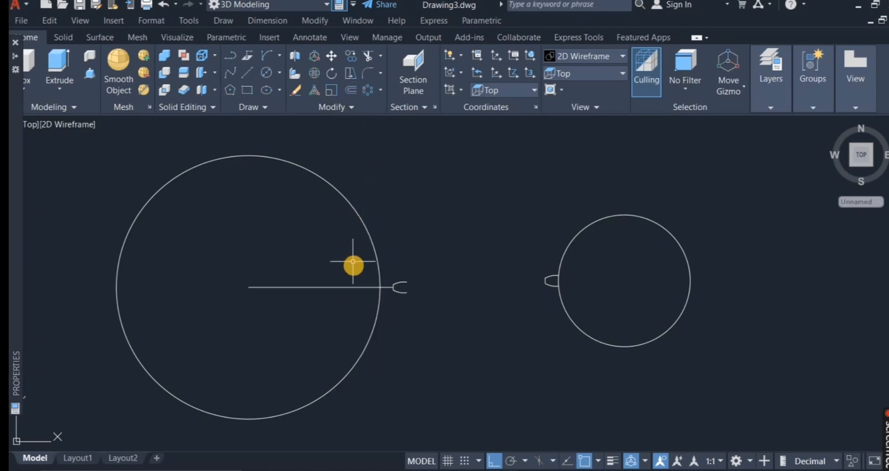
left_click(354, 270)
left_click(440, 319)
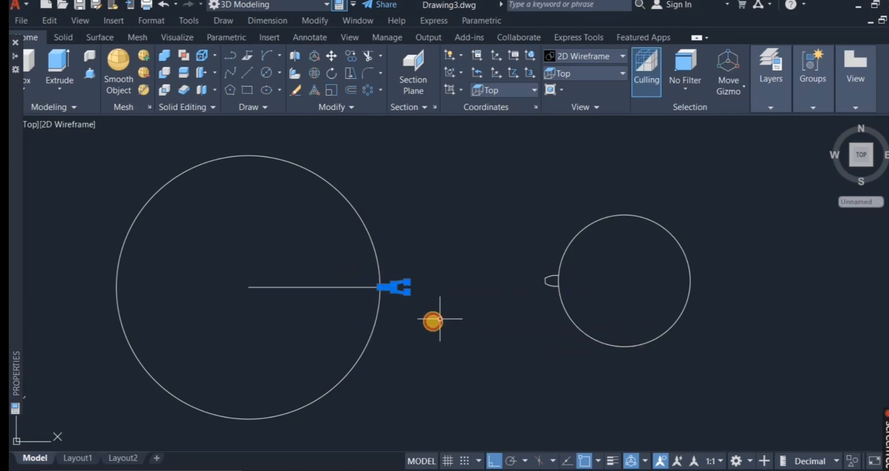
right_click(433, 324)
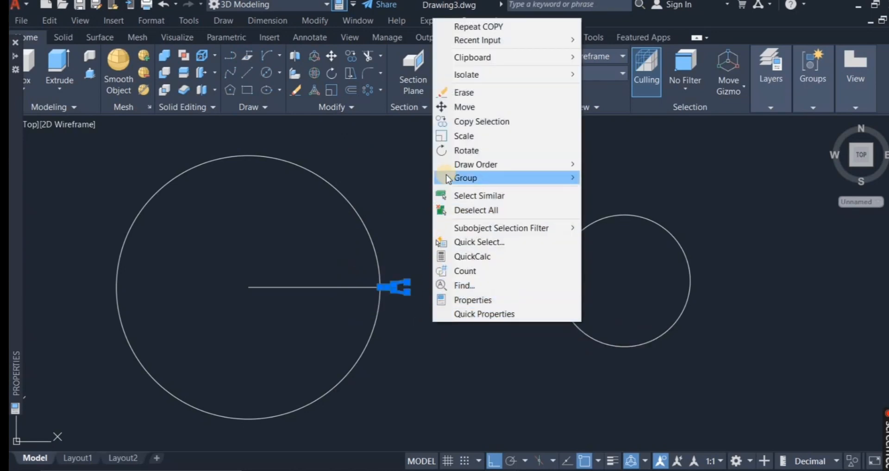
mouse_move(452, 176)
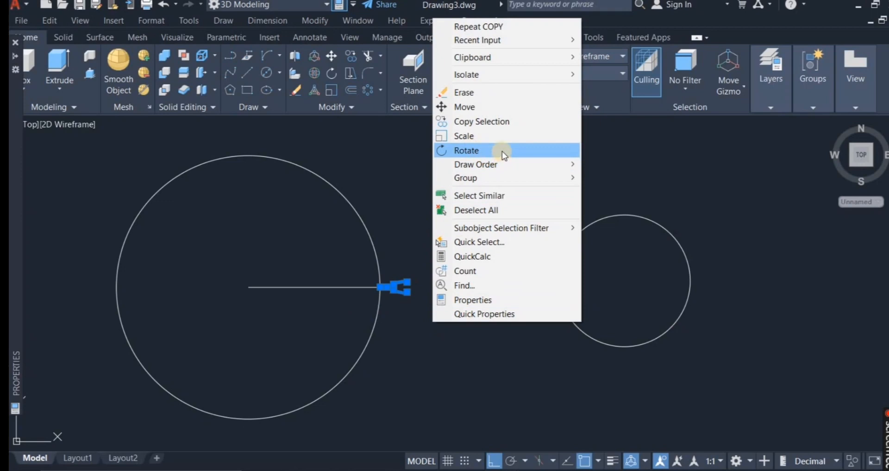
left_click(503, 154)
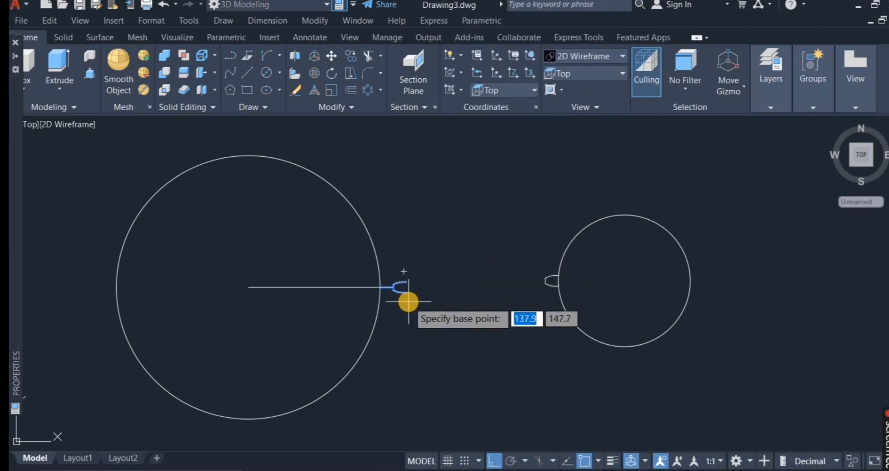
scroll(393, 298, "up", 3)
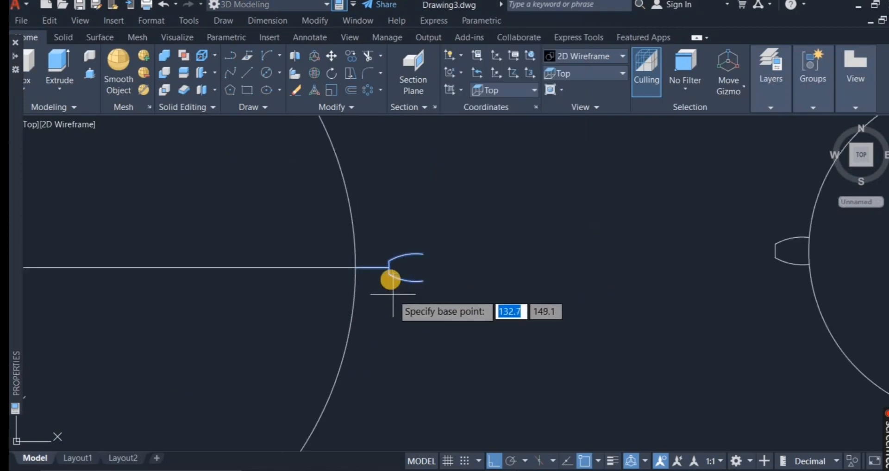
left_click(391, 269)
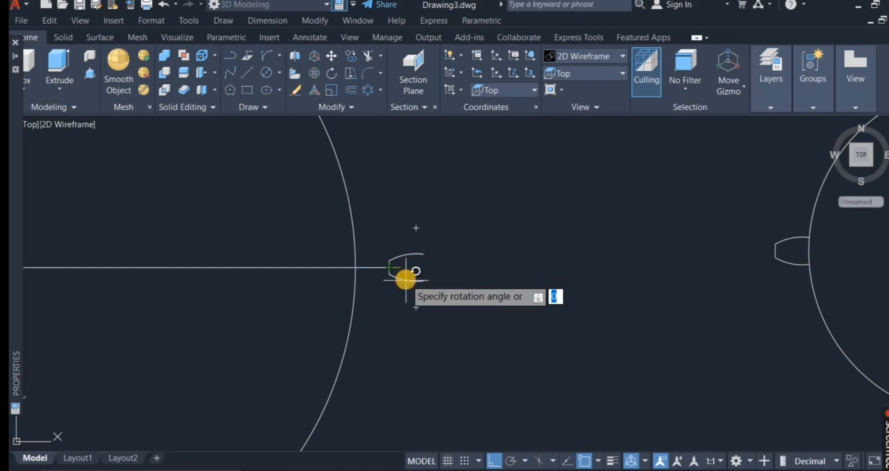
type("18")
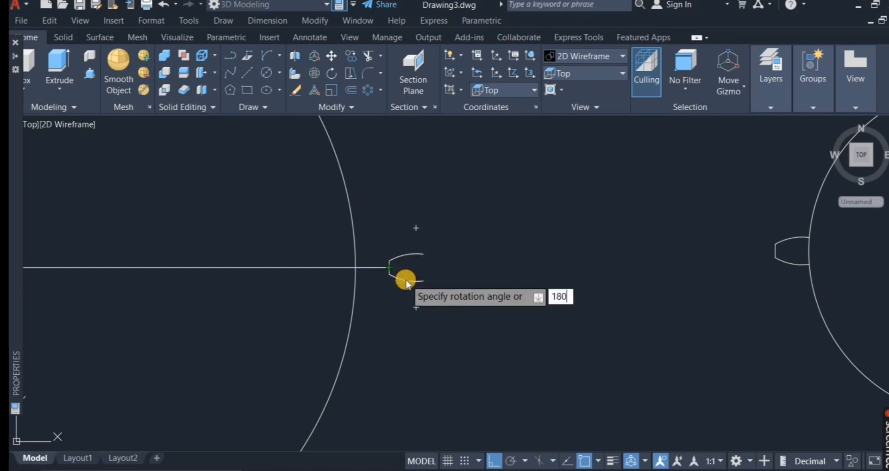
key("Return")
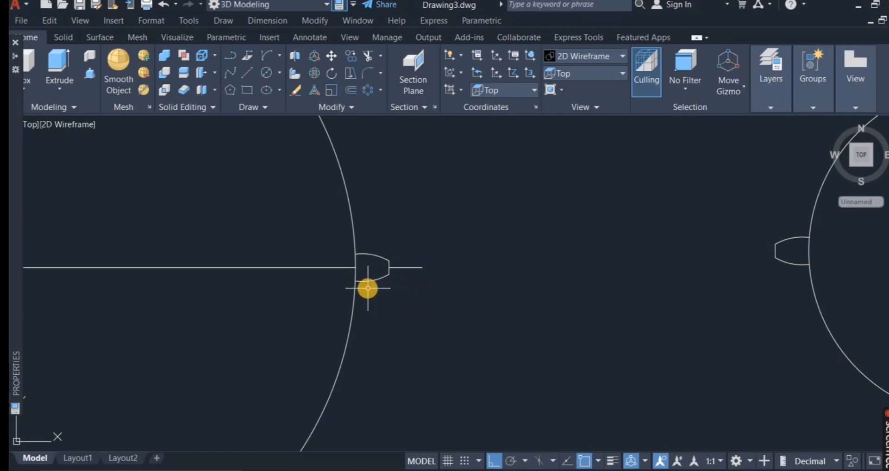
scroll(368, 288, "up", 3)
scroll(368, 288, "down", 2)
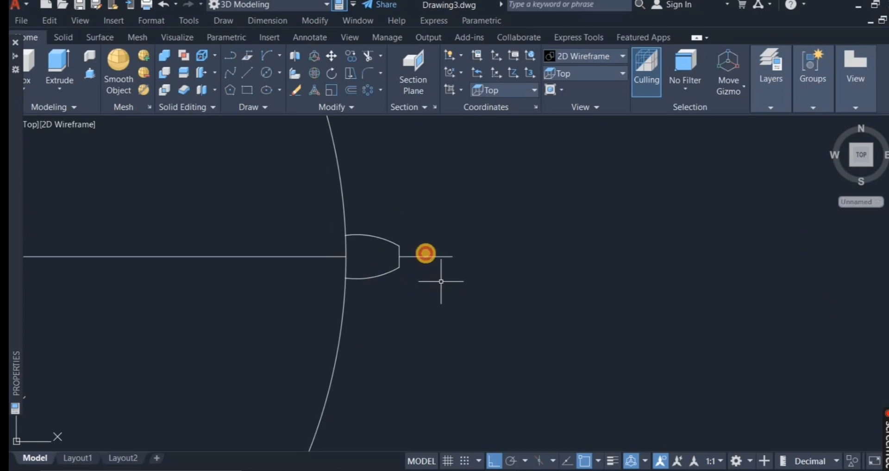
left_click(441, 281)
left_click(412, 229)
right_click(424, 216)
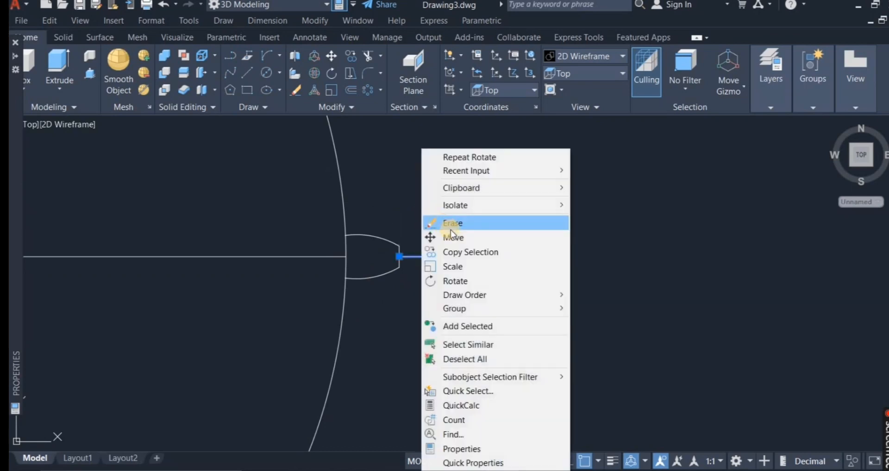
left_click(453, 237)
scroll(449, 240, "down", 3)
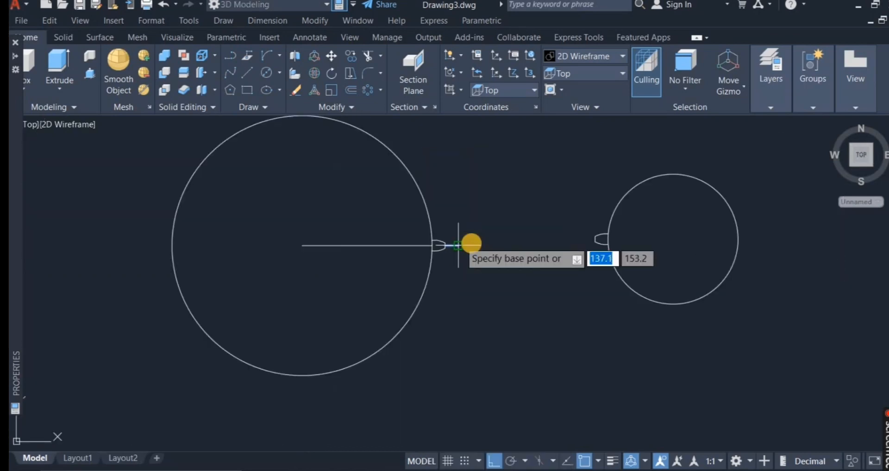
right_click(497, 238)
left_click(504, 242)
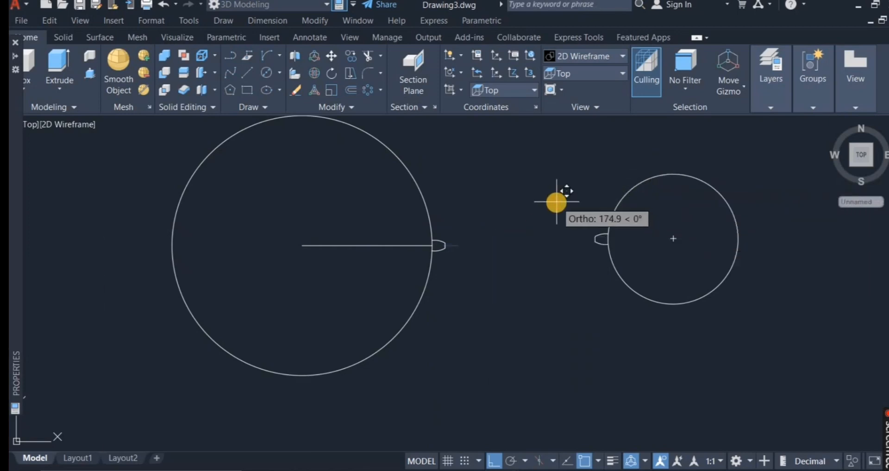
left_click(556, 202)
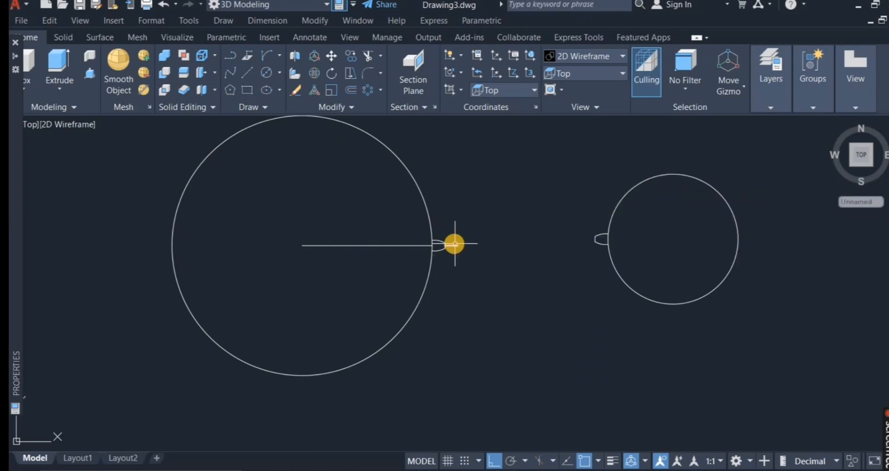
Erase the short horizontal line projecting outward from the large circle's tooth tip.
scroll(448, 246, "up", 5)
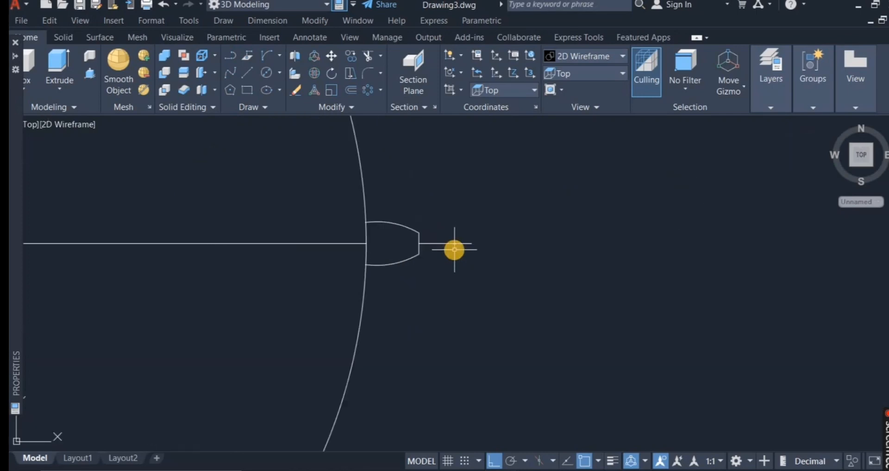
left_click(452, 249)
left_click(446, 231)
right_click(446, 231)
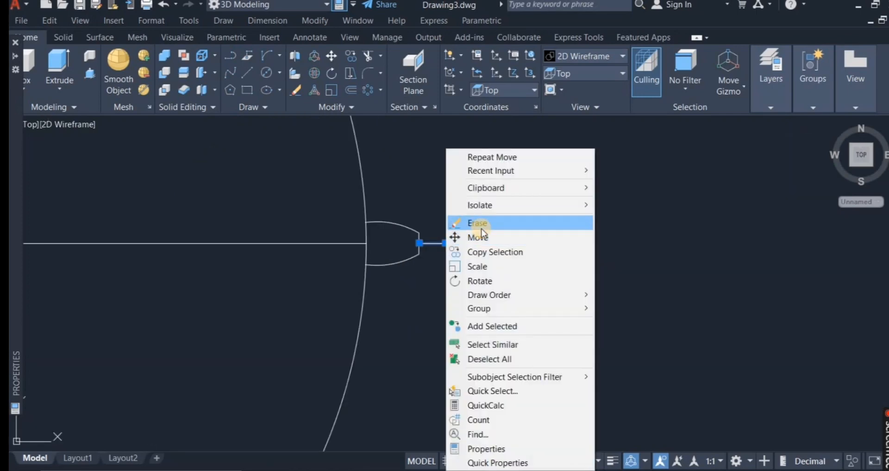
left_click(479, 224)
Erase the horizontal radius line inside the large circle.
scroll(480, 228, "down", 8)
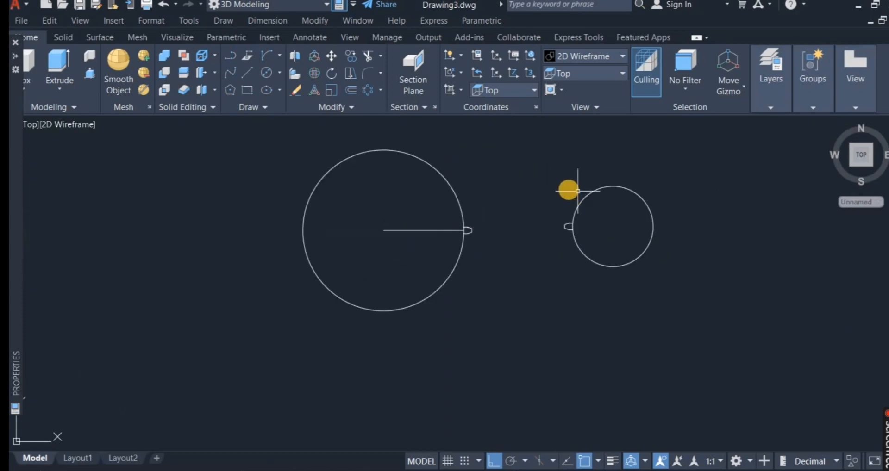
scroll(556, 188, "up", 2)
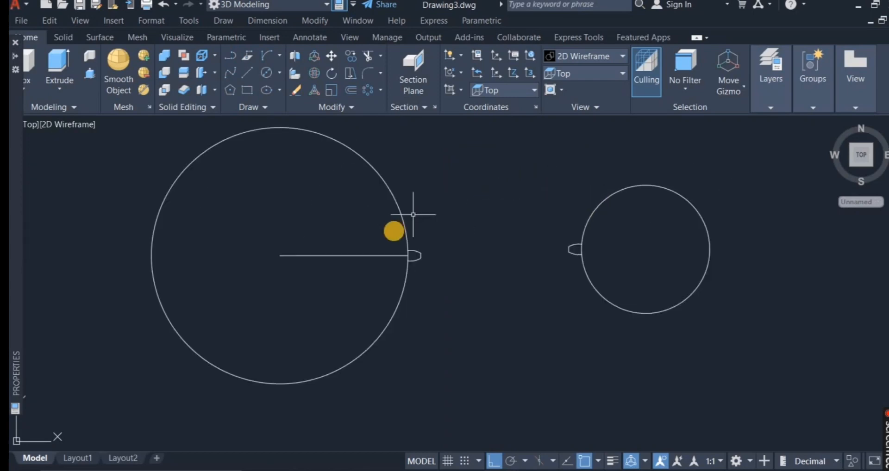
left_click(380, 275)
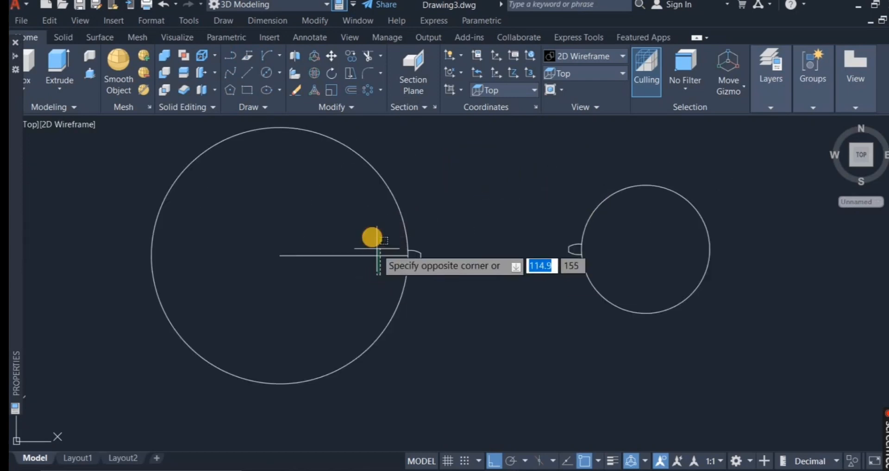
left_click(373, 237)
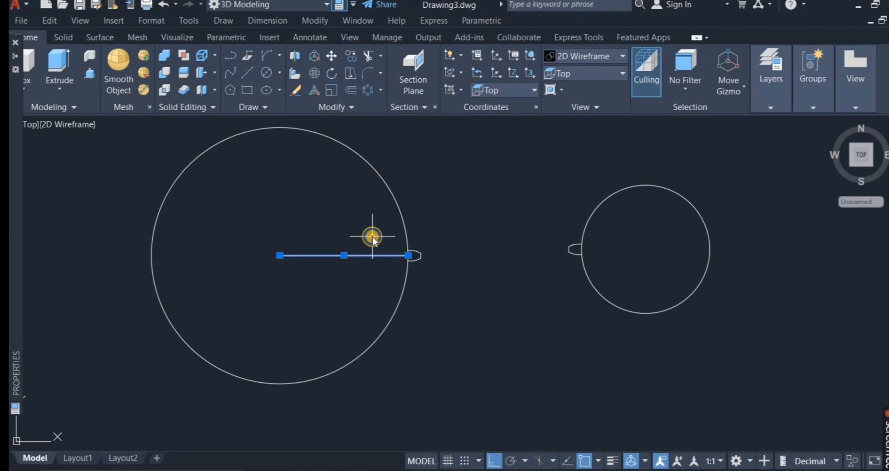
right_click(372, 237)
left_click(397, 223)
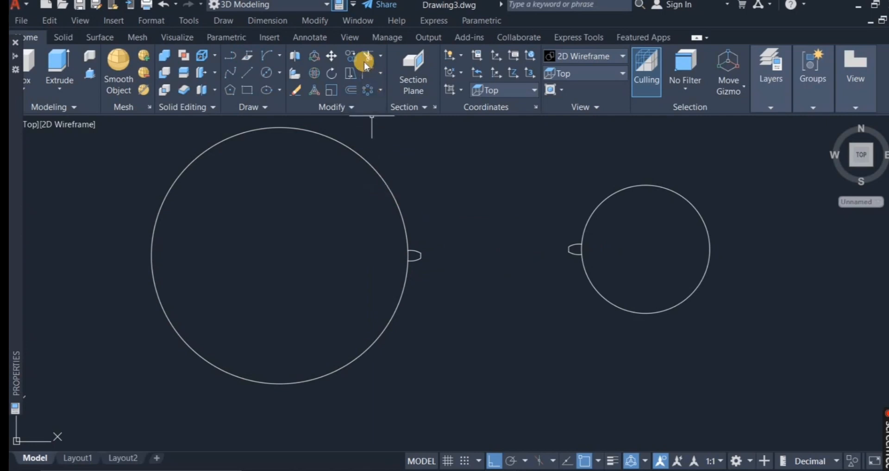
Trim away the circle segment between the tooth flanks on both the large and the small circle.
scroll(395, 224, "up", 4)
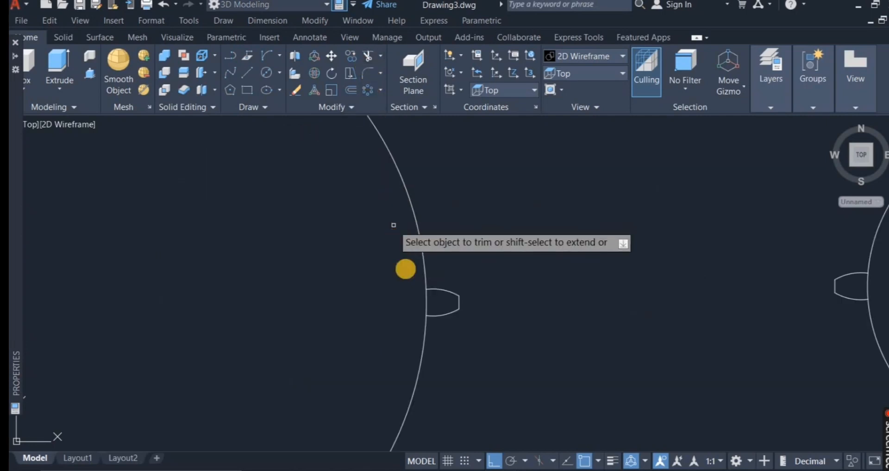
mouse_move(440, 304)
left_mouse_down()
mouse_move(387, 307)
mouse_move(419, 308)
left_mouse_up()
scroll(419, 308, "down", 5)
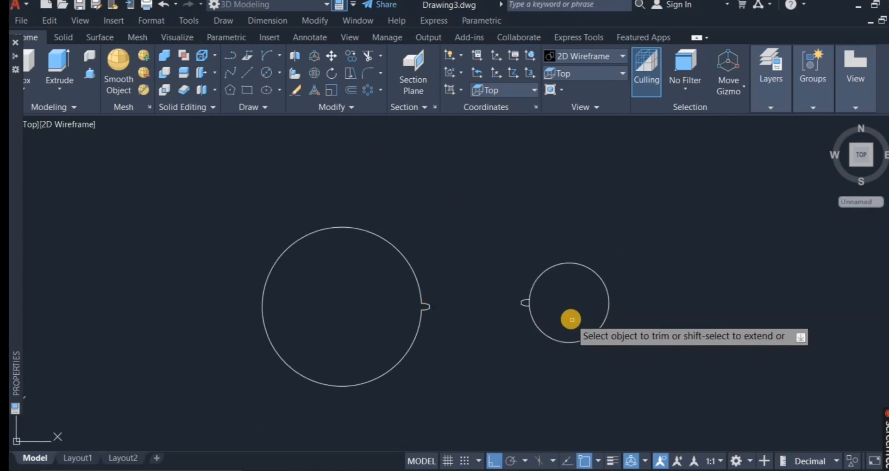
scroll(571, 319, "up", 5)
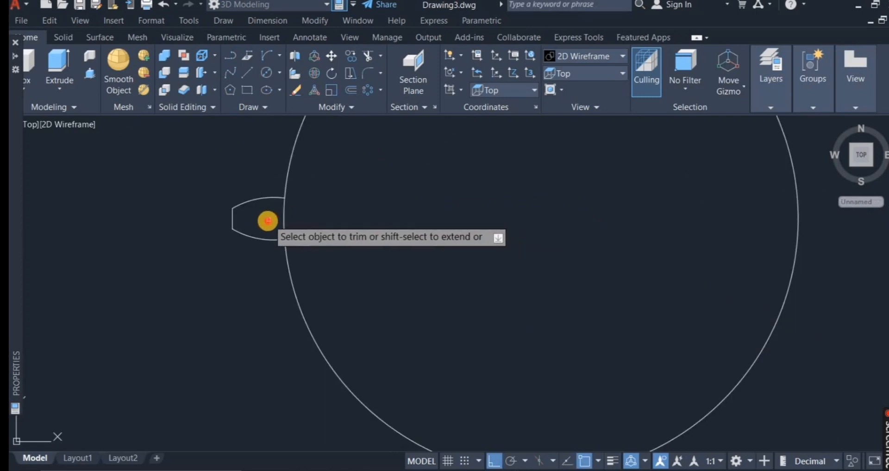
mouse_move(268, 220)
left_mouse_down()
mouse_move(307, 228)
mouse_move(357, 254)
left_mouse_up()
scroll(357, 255, "down", 5)
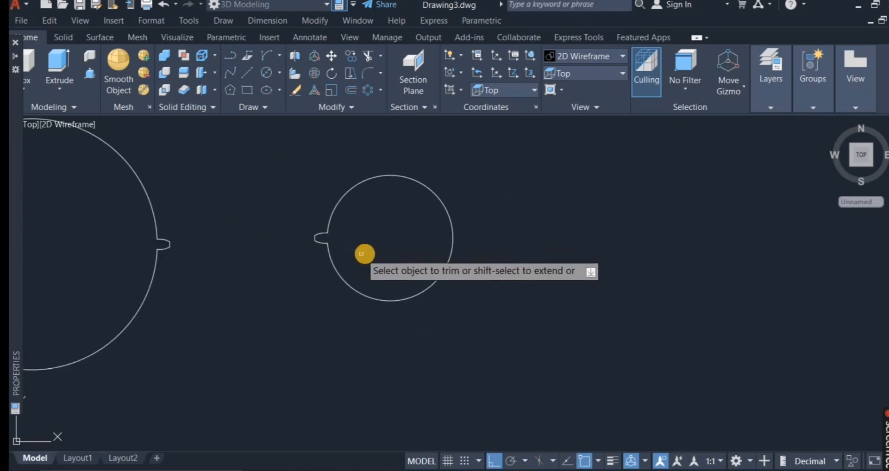
scroll(271, 240, "up", 5)
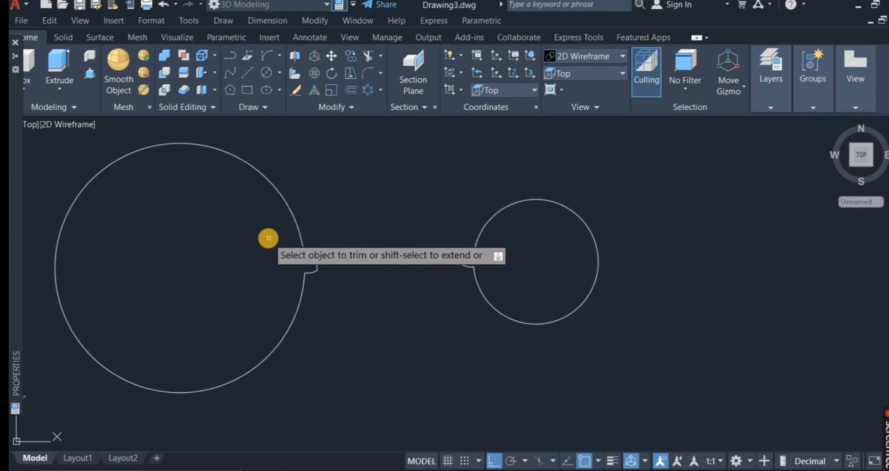
right_click(377, 235)
left_click(404, 244)
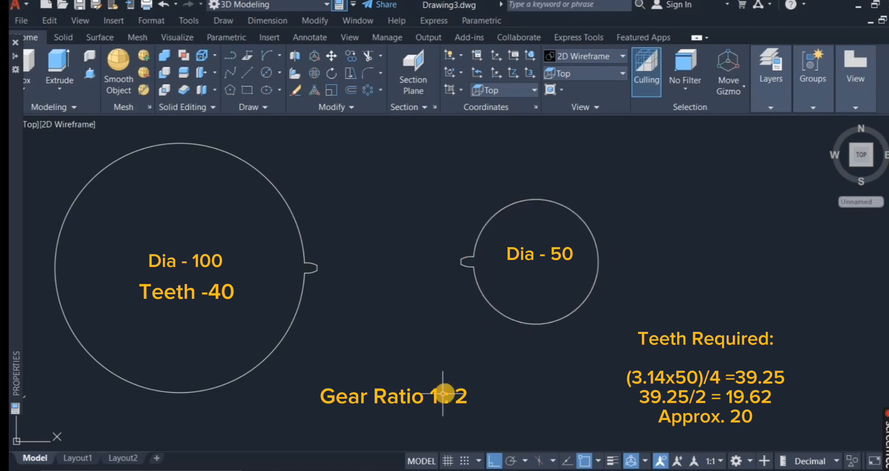
Create a polar array of the small circle's tooth profile about the center of the 50 mm circle.
left_click(465, 257)
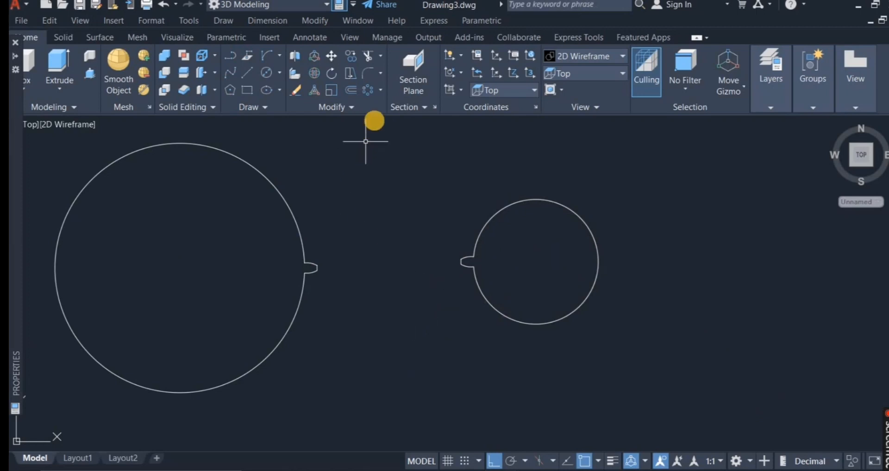
left_click(380, 93)
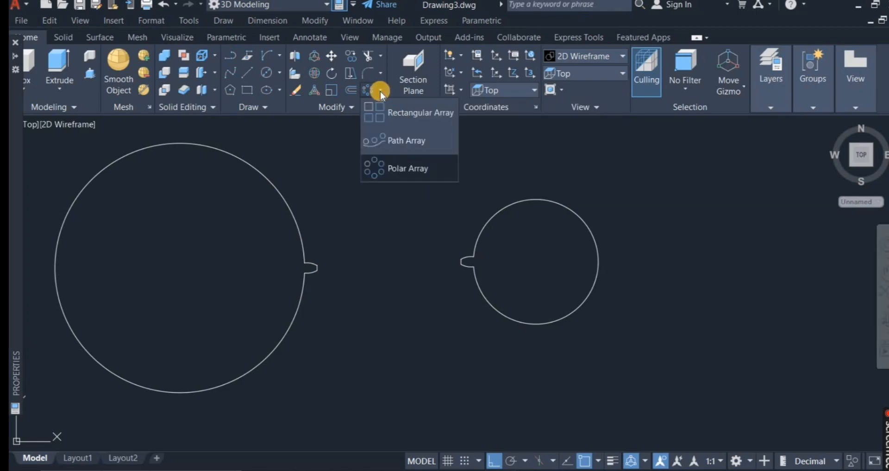
left_click(403, 171)
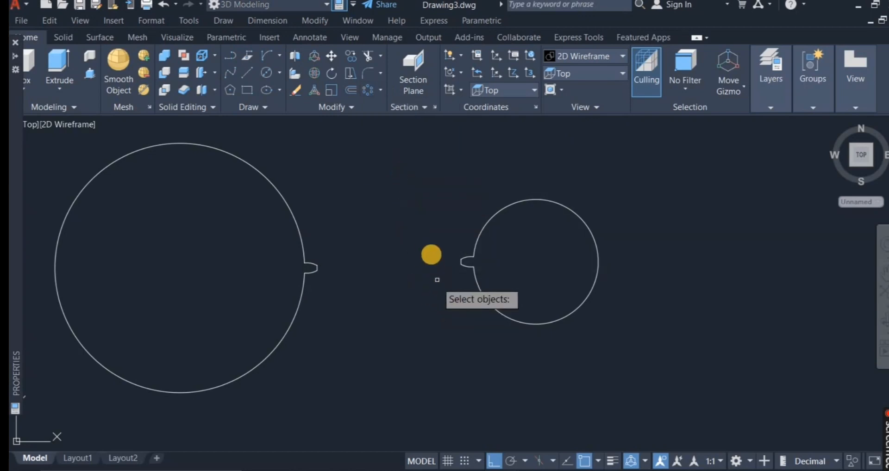
left_click(434, 245)
left_click(499, 275)
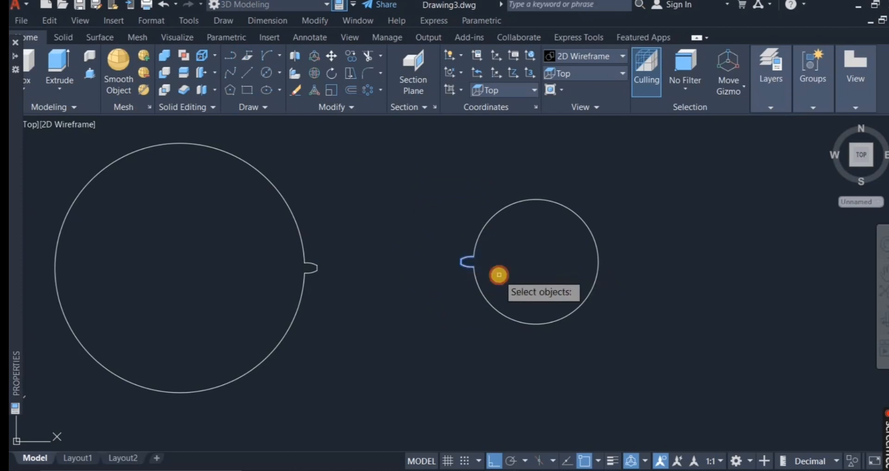
key("Return")
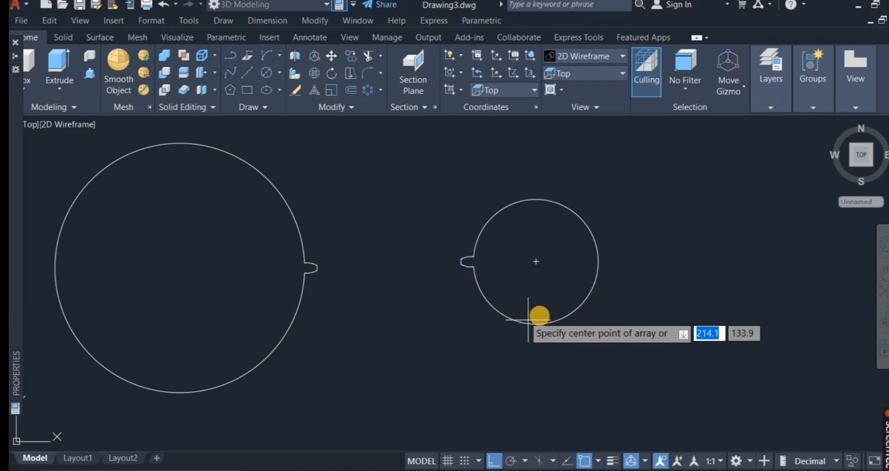
left_click(536, 271)
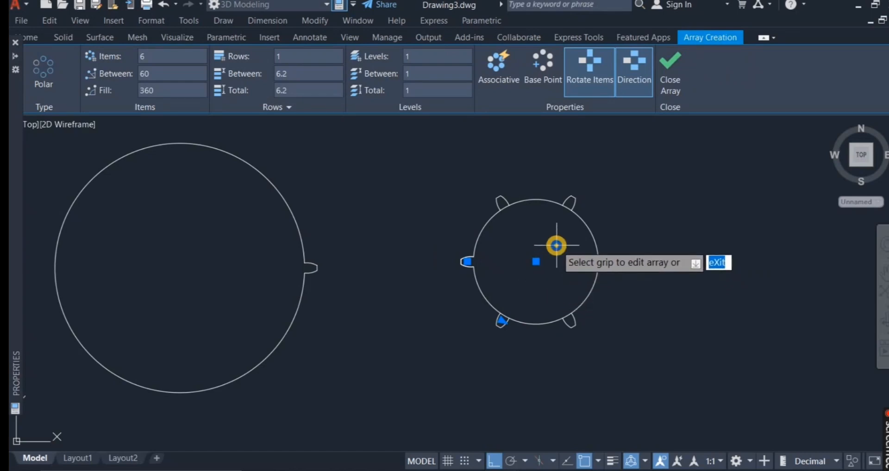
Set the small circle's polar tooth array to 20 items and finish the array.
right_click(556, 219)
left_click(589, 300)
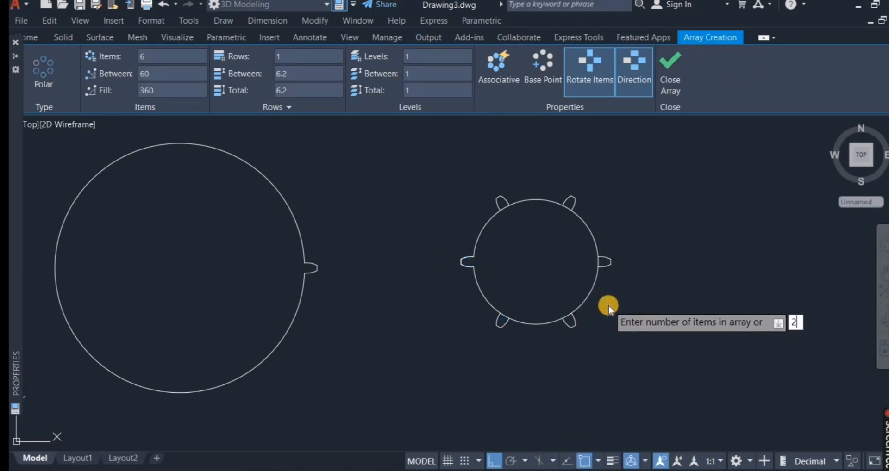
key("Return")
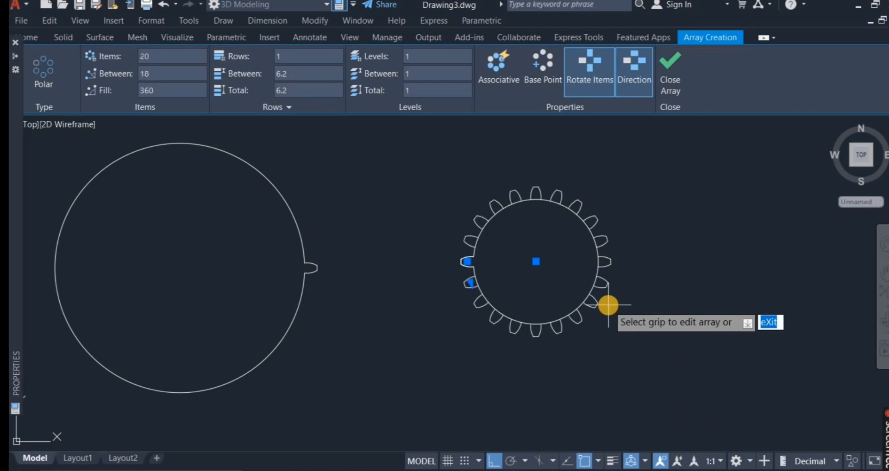
right_click(621, 297)
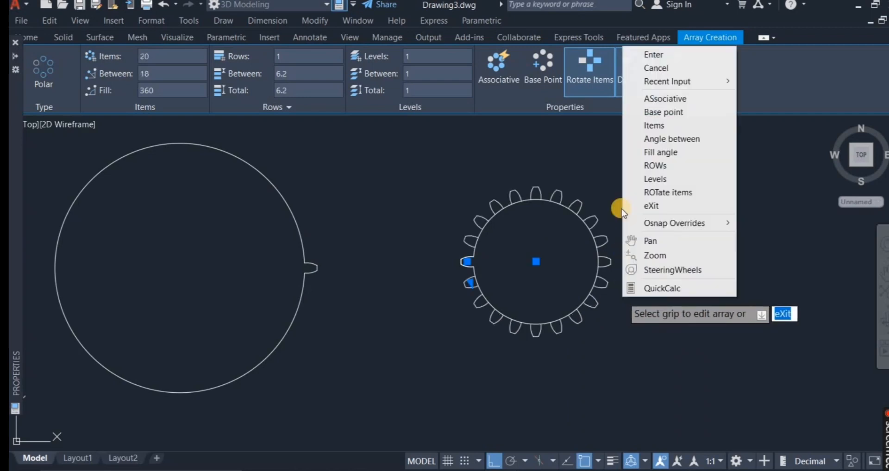
left_click(654, 55)
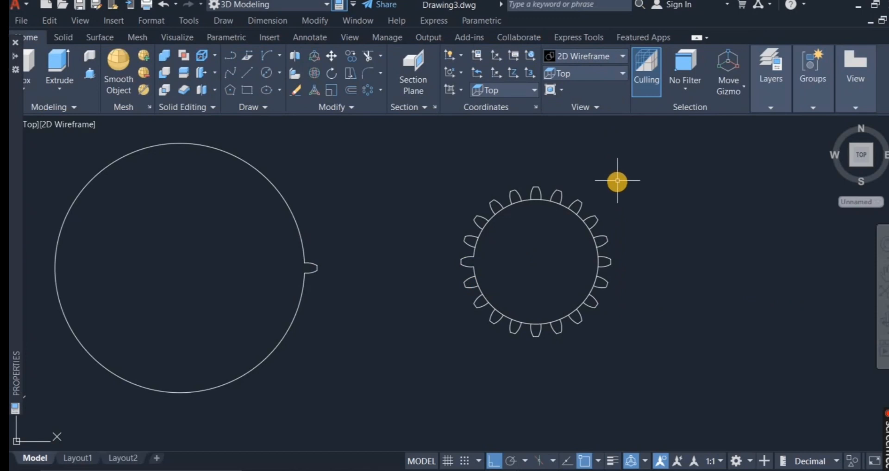
Create a polar array of the large circle's tooth profile about the center of the 100 mm circle.
scroll(613, 183, "down", 2)
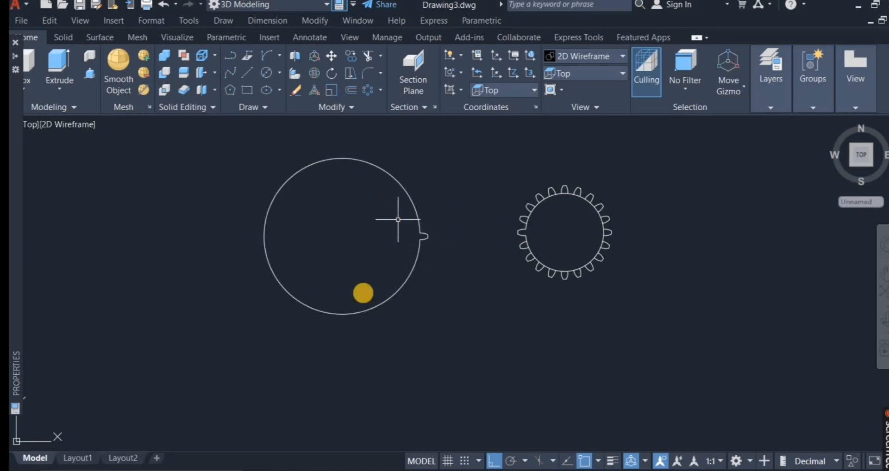
left_click(365, 91)
left_click(391, 214)
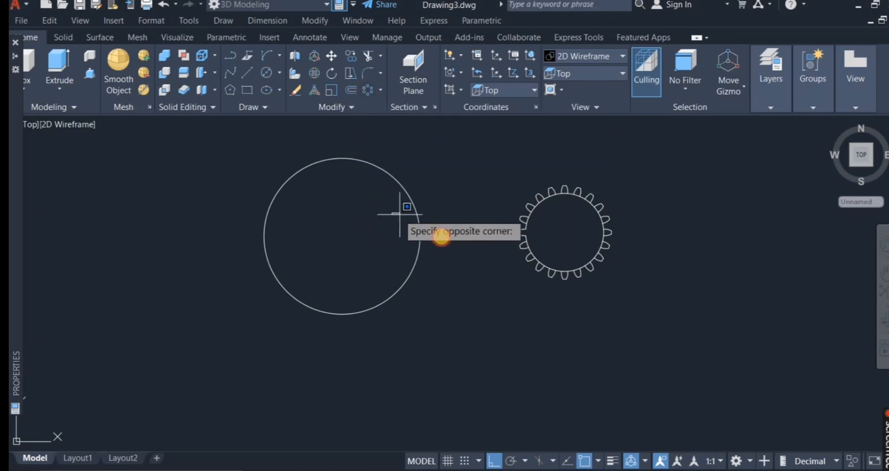
left_click(454, 250)
key("Return")
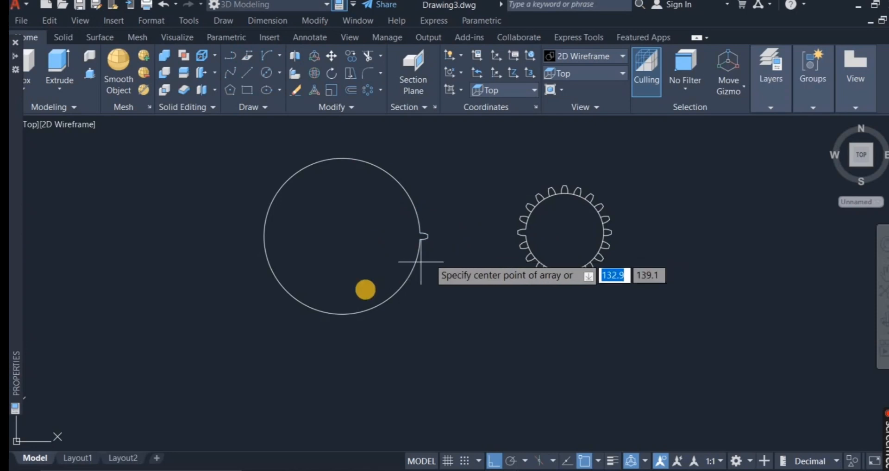
left_click(342, 236)
Set the large circle's polar tooth array to 40 items and finish the array.
right_click(378, 303)
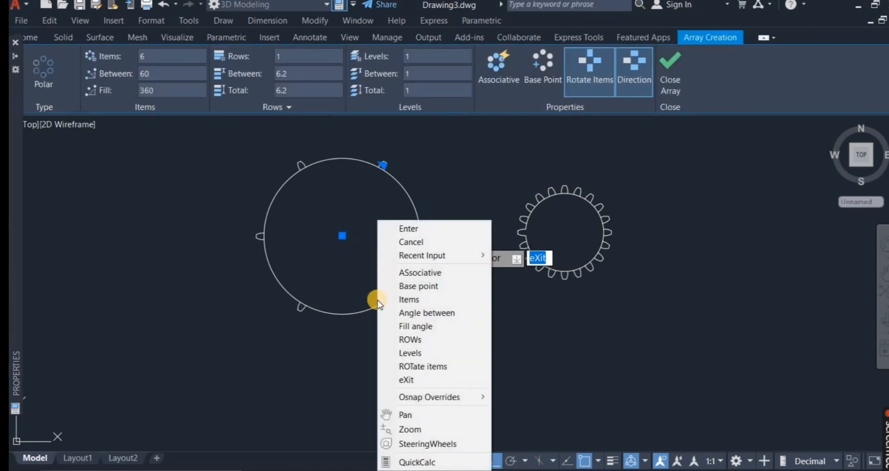
left_click(422, 300)
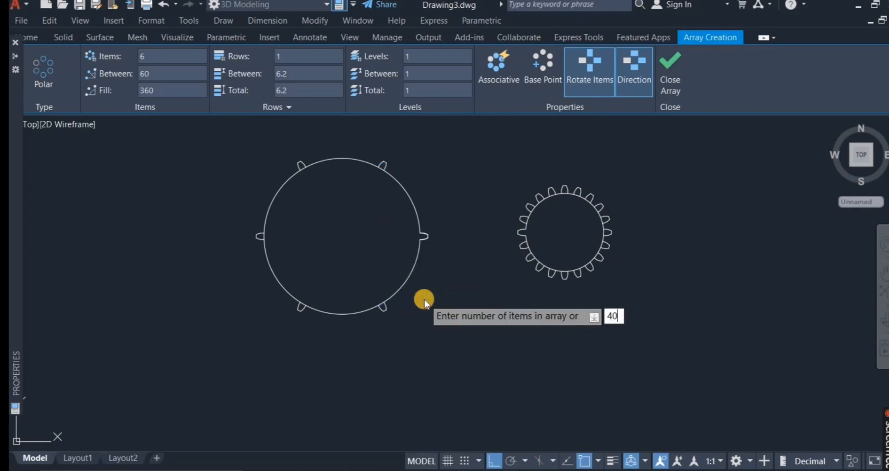
key("Return")
right_click(453, 287)
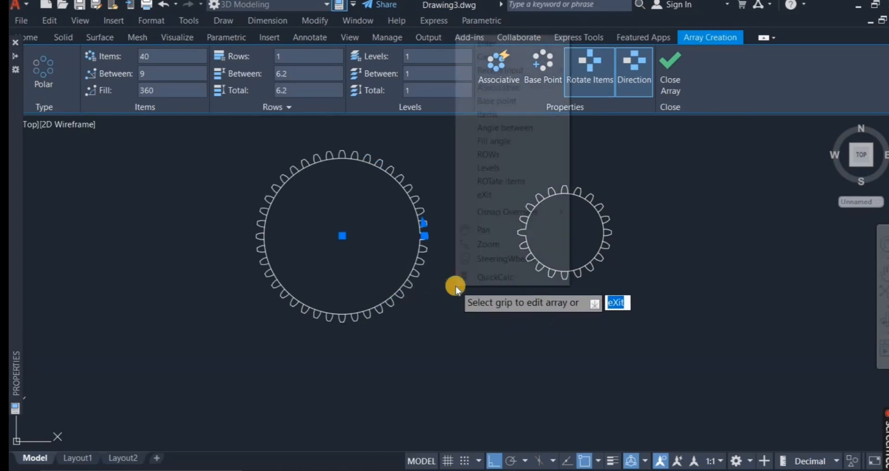
left_click(470, 44)
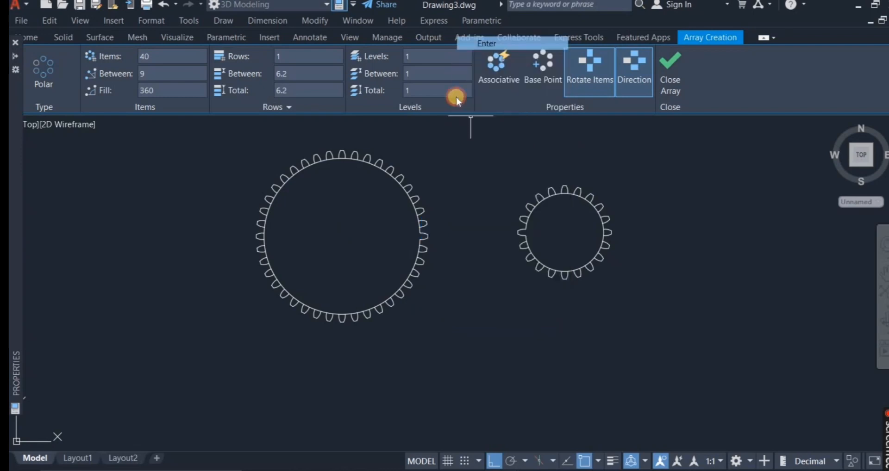
Trim away the large circle's segments between the flanks of each tooth.
scroll(408, 190, "up", 2)
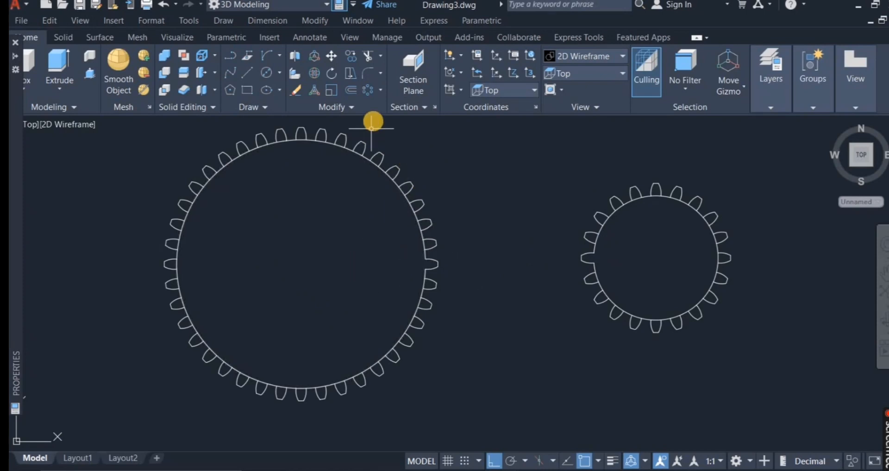
left_click(365, 54)
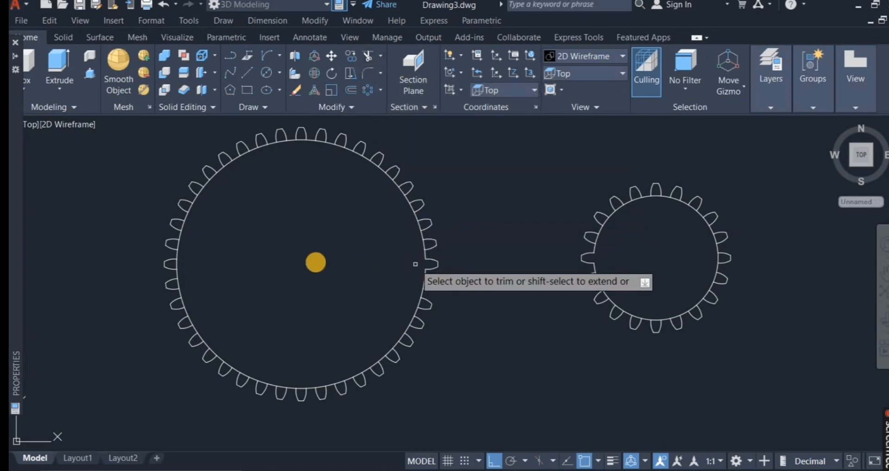
scroll(250, 272, "up", 2)
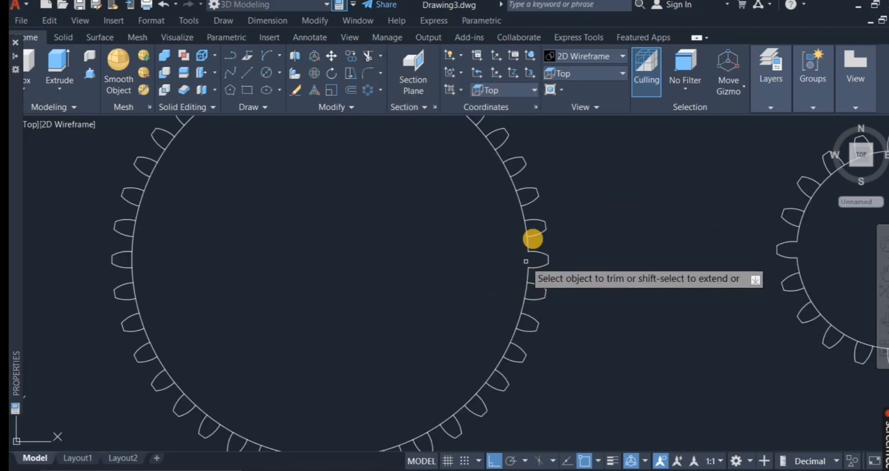
left_click(531, 228)
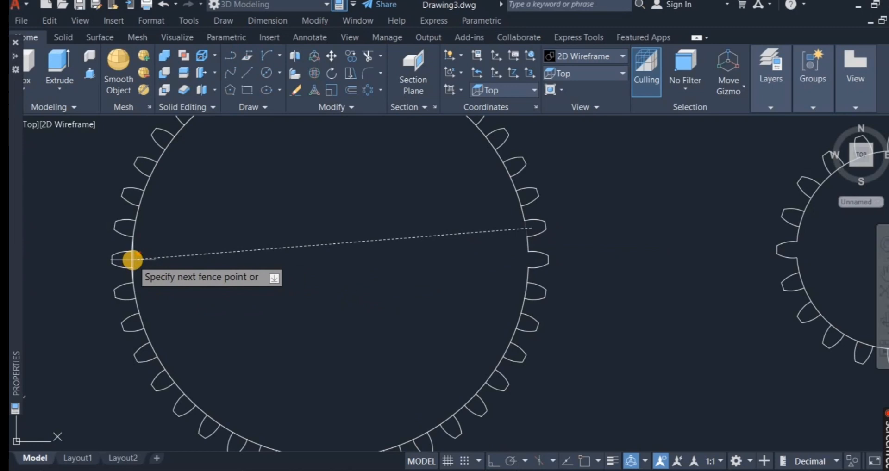
key("Return")
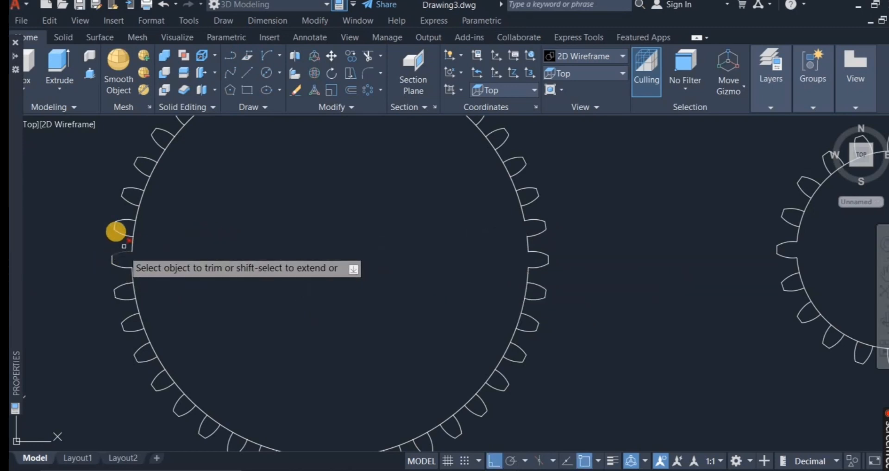
left_click(126, 226)
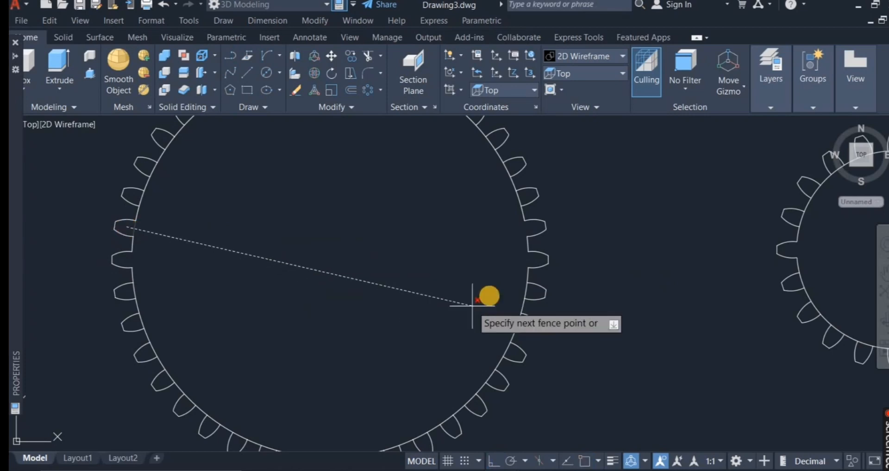
key("Return")
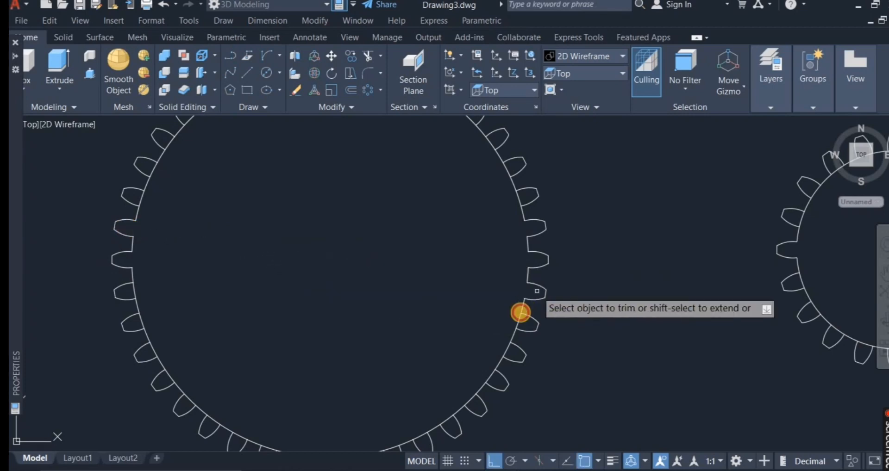
Trim away the small circle's segments between the flanks of each tooth and finish trimming.
left_click(224, 252)
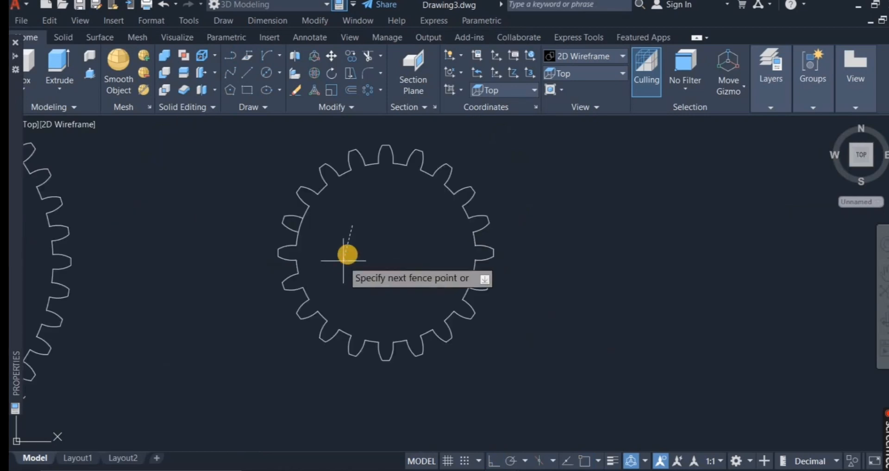
key("Return")
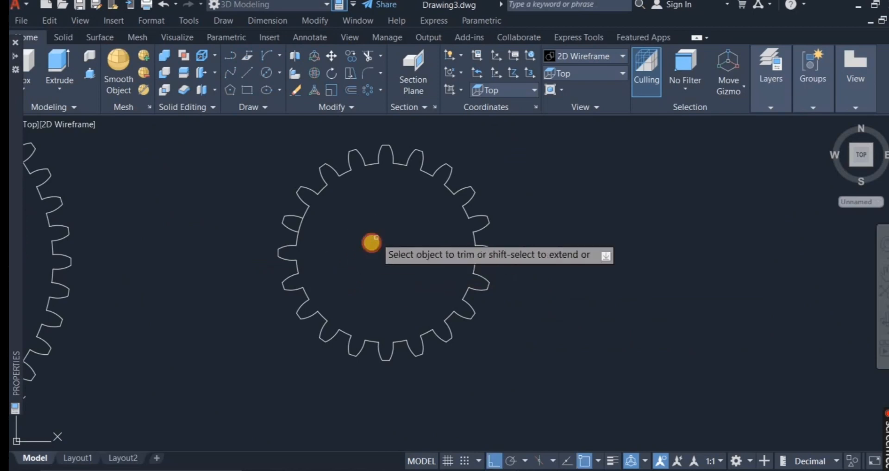
left_click(296, 222)
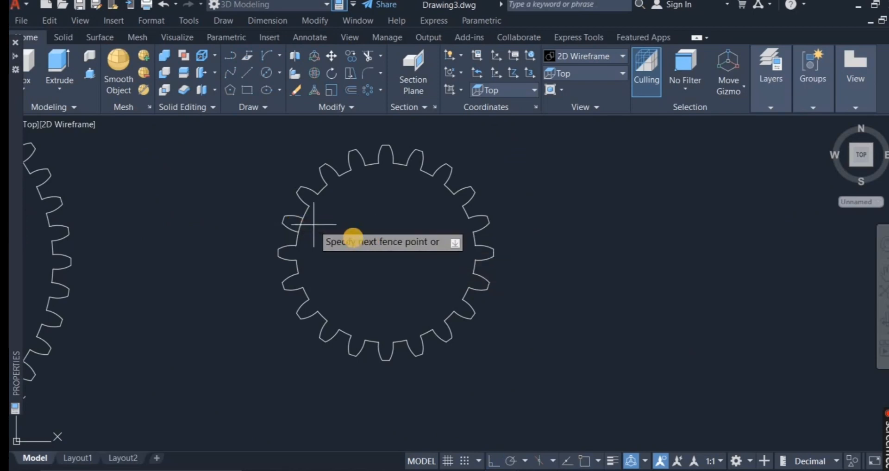
key("Return")
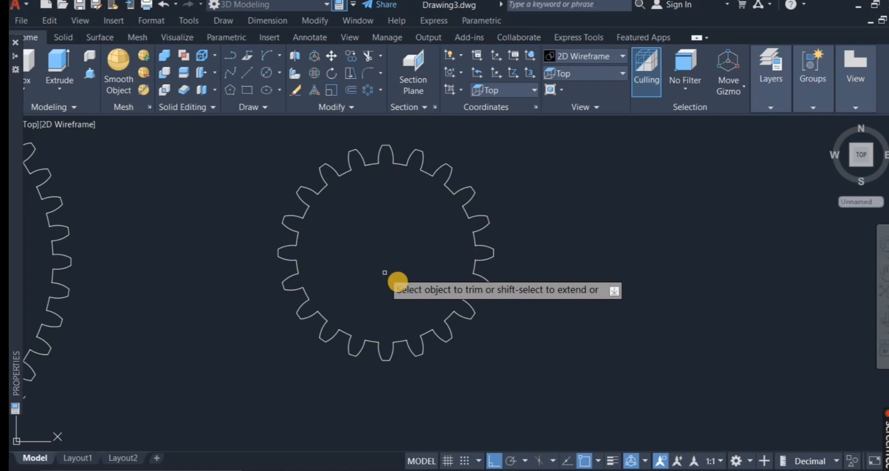
scroll(393, 278, "down", 4)
right_click(400, 282)
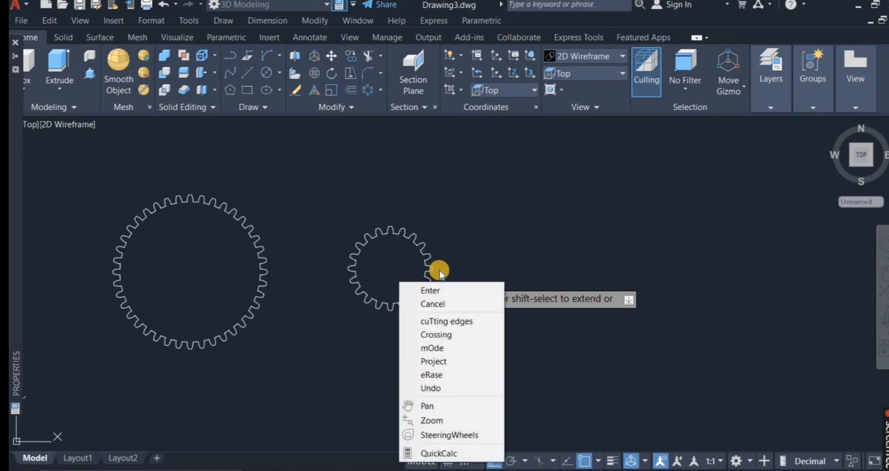
left_click(432, 291)
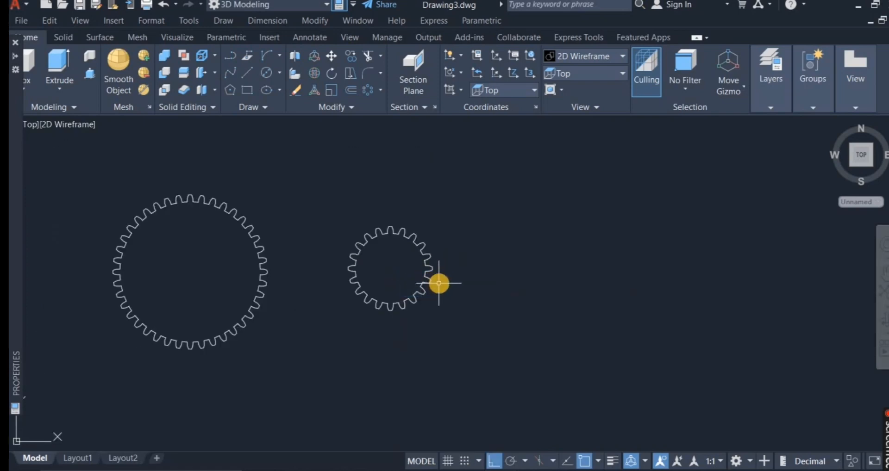
Join all segments of the small gear's outline into a single object.
scroll(439, 284, "down", 2)
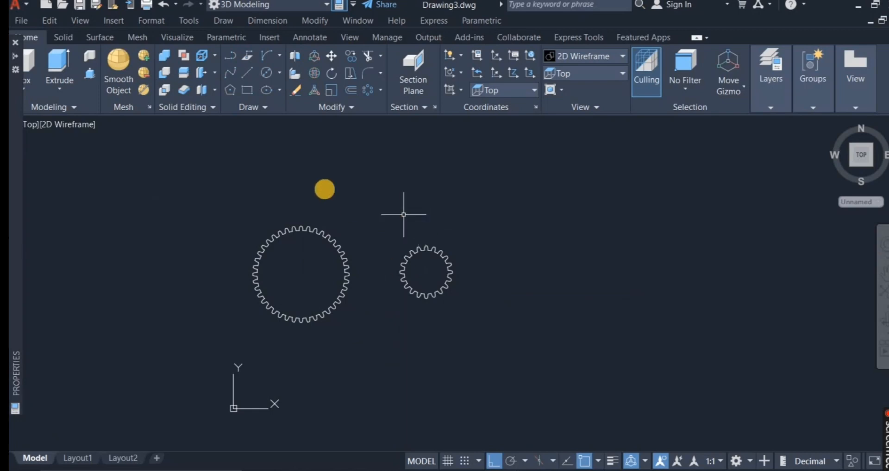
left_click(350, 106)
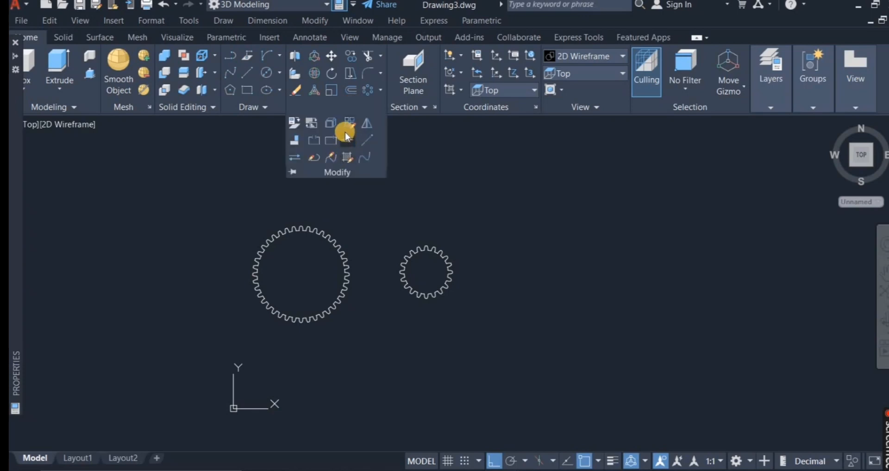
left_click(382, 230)
left_click(490, 327)
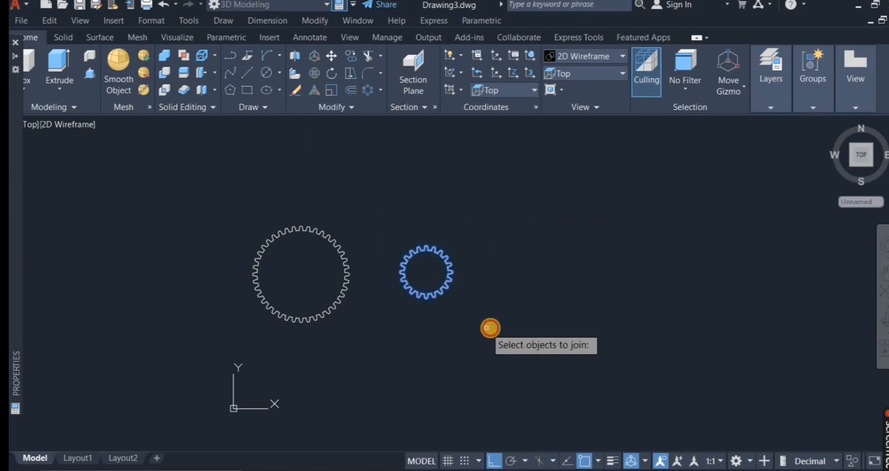
Join all segments of the large gear's outline into a single object.
left_click(241, 224)
left_click(362, 334)
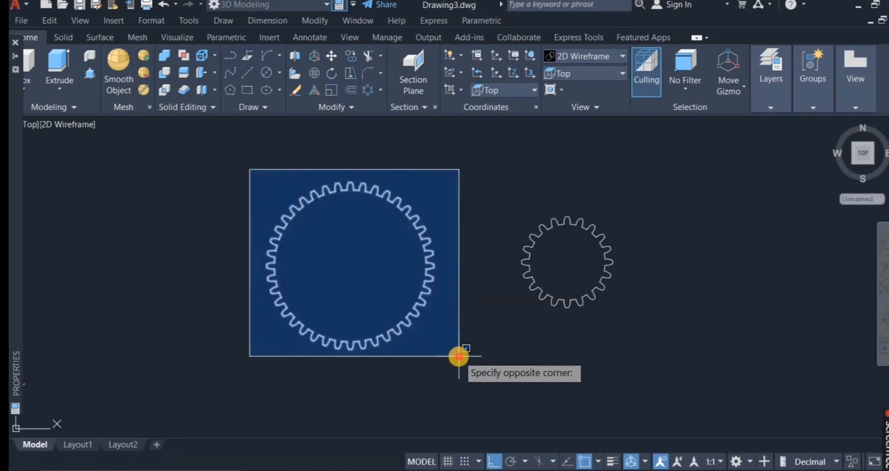
left_click(459, 357)
key("Return")
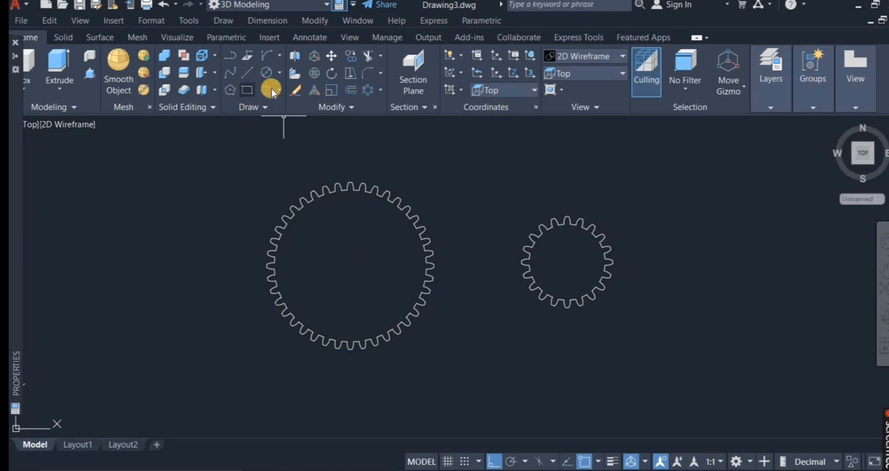
Draw two concentric circles at the large gear's centre: an inner one 40 in diameter and a larger one around it.
left_click(262, 75)
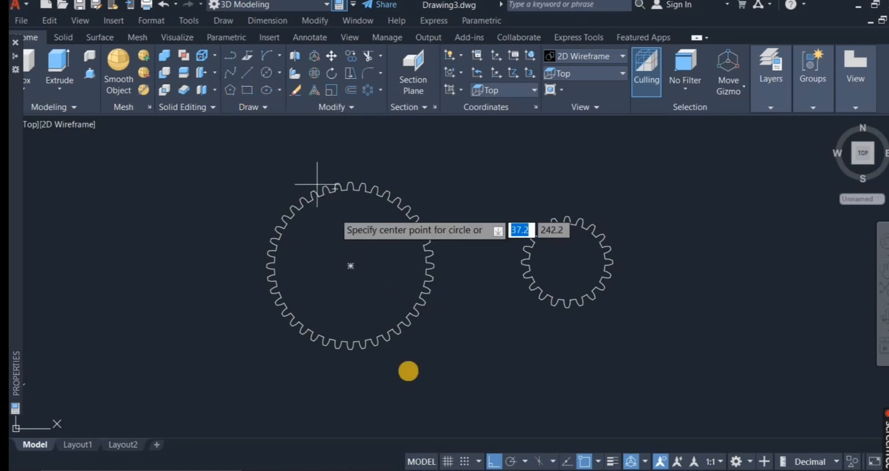
left_click(351, 266)
type("d")
key("Return")
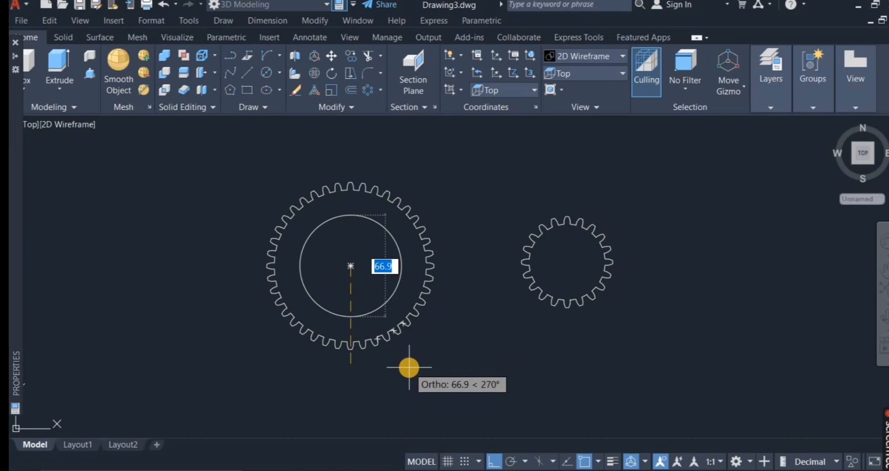
type("4")
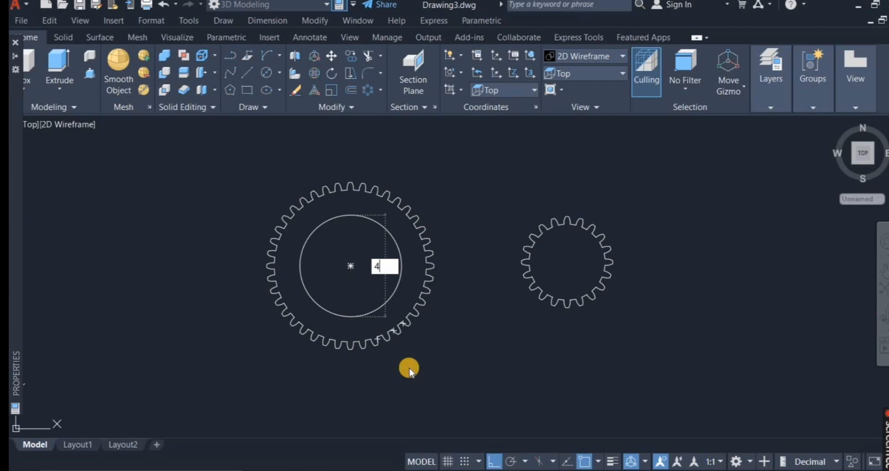
type("0")
key("Return")
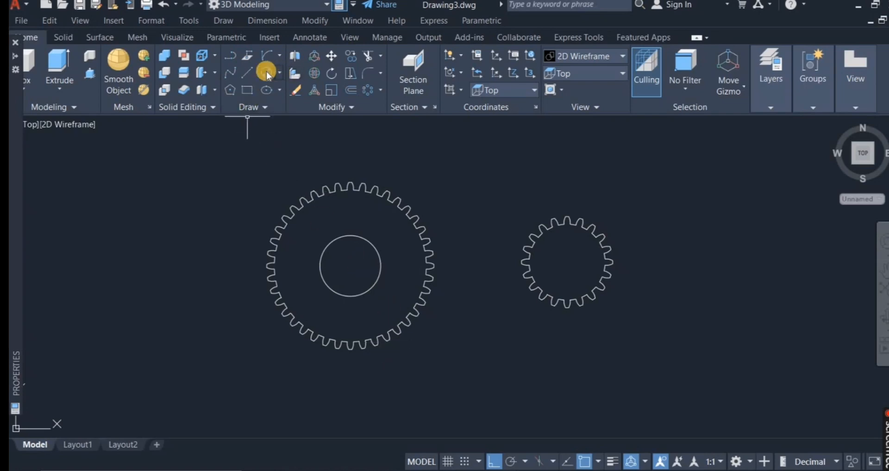
left_click(348, 267)
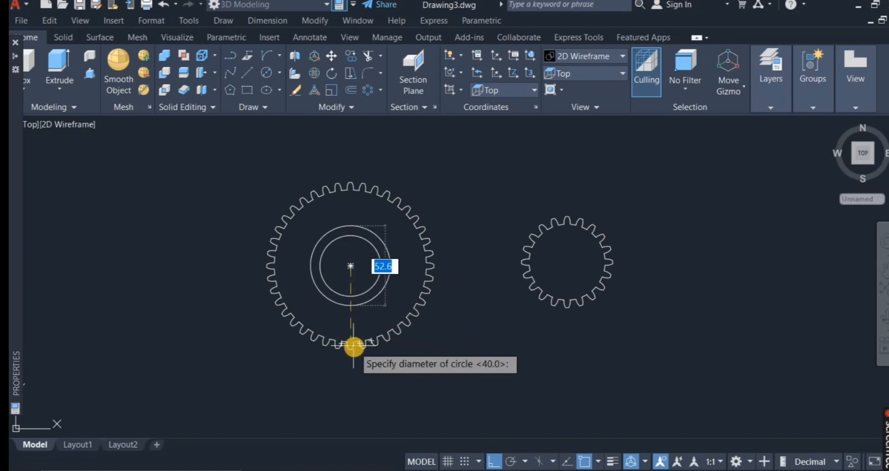
key("Return")
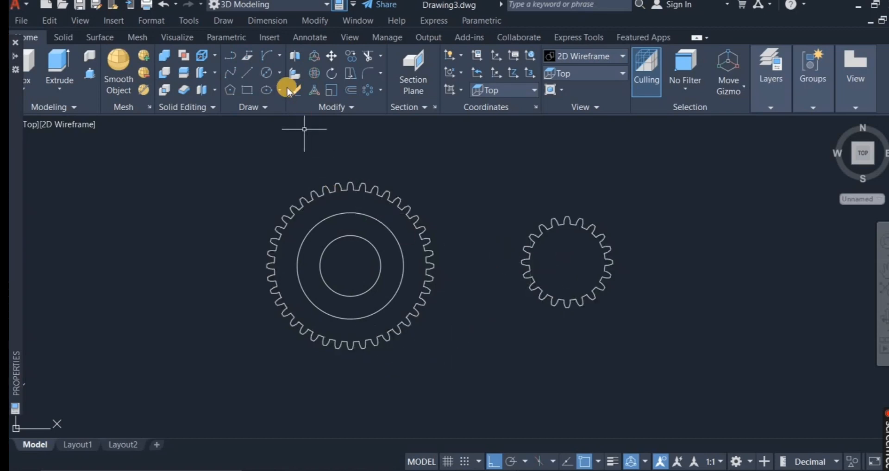
Draw two concentric circles with diameters of 20 and 35 at the small gear's centre.
left_click(262, 73)
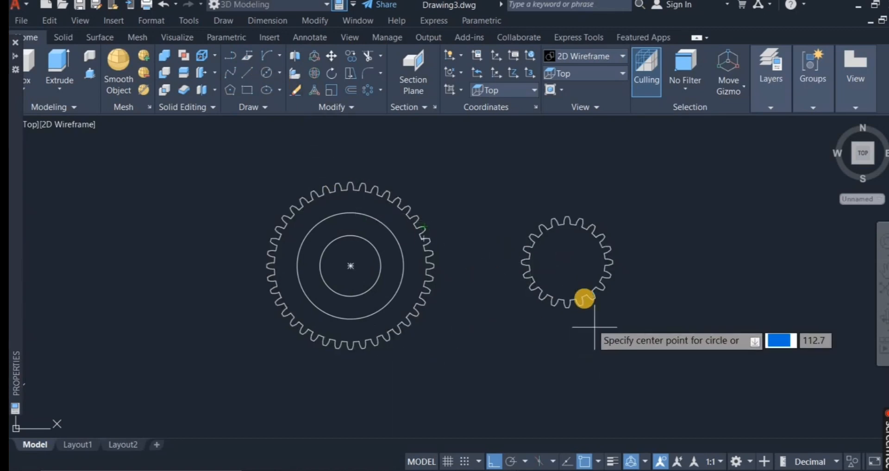
left_click(568, 261)
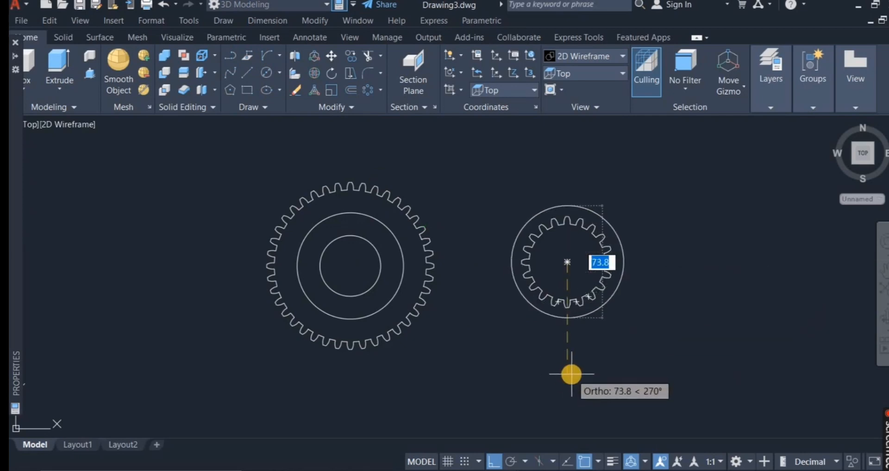
type("2")
type("5")
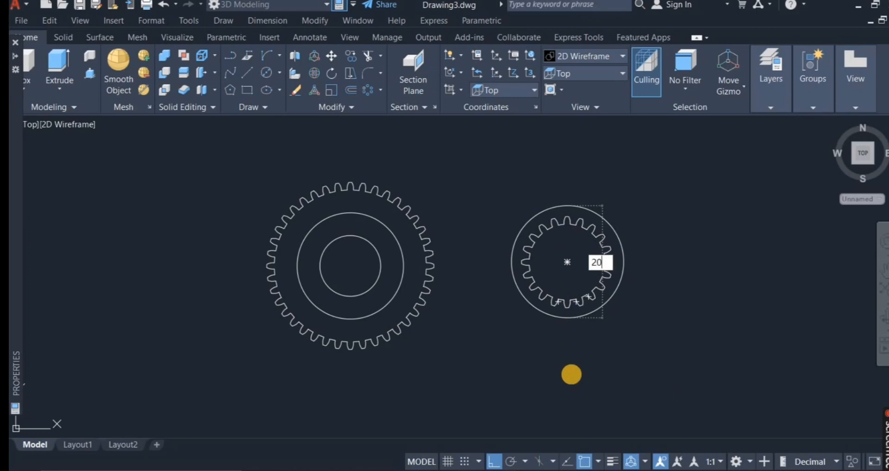
key("Return")
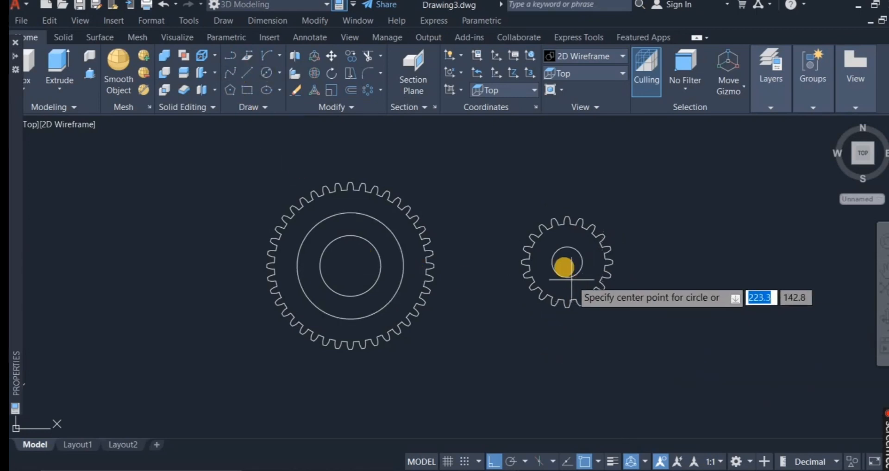
left_click(564, 262)
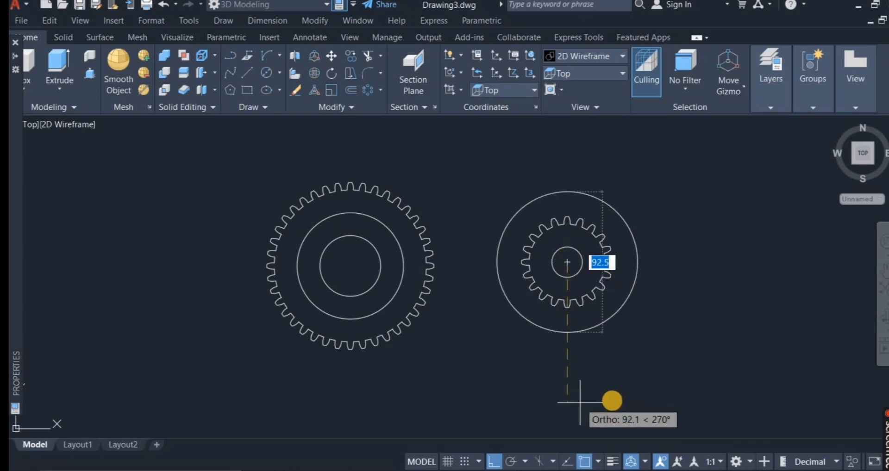
type("3")
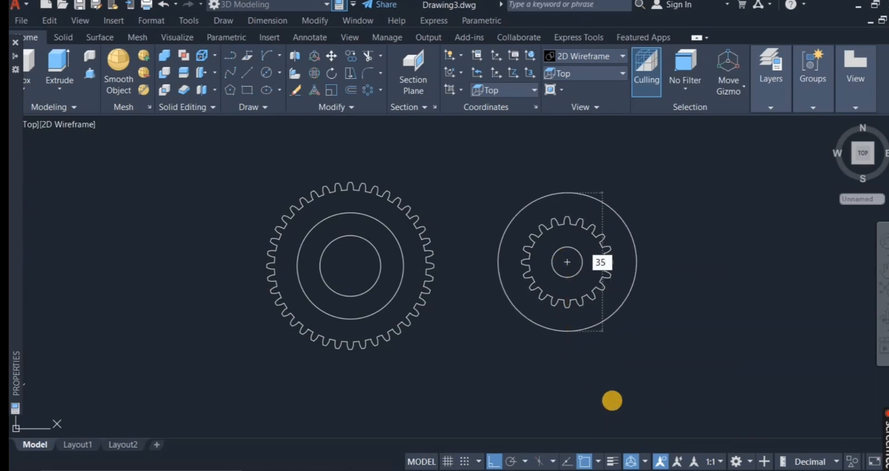
type("5")
key("Return")
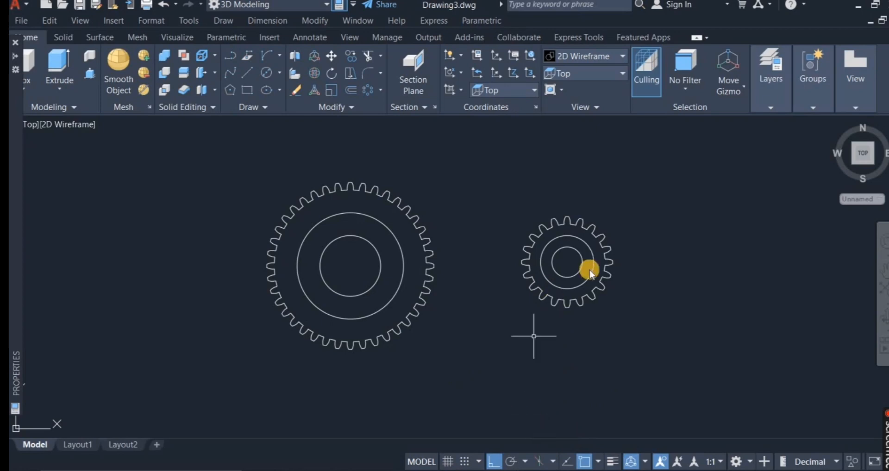
Draw a keyway rectangle 3 wide and 8 high in the empty space above and between the two gears.
left_click(247, 91)
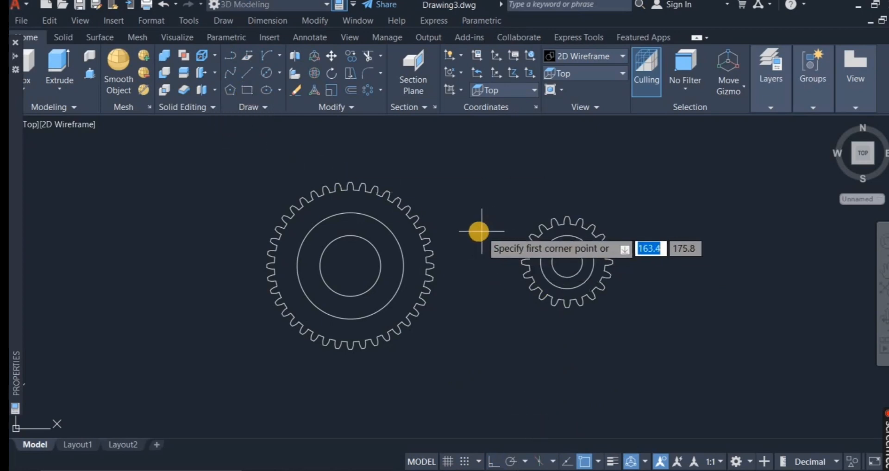
left_click(463, 168)
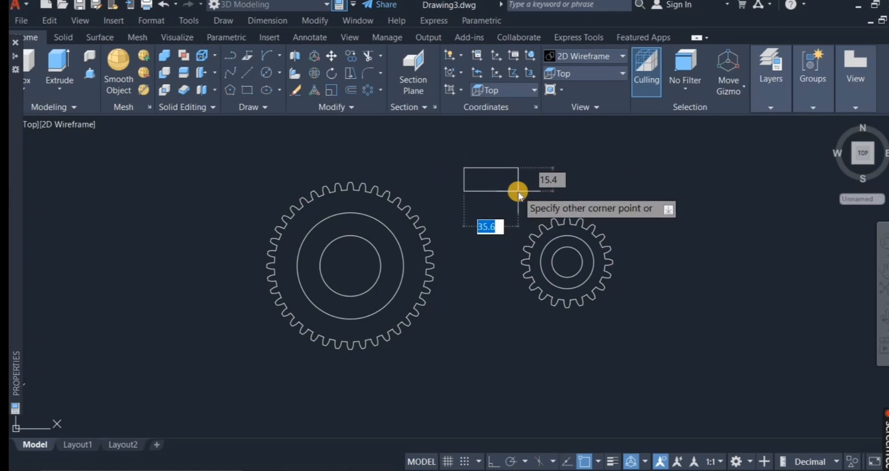
key("Tab")
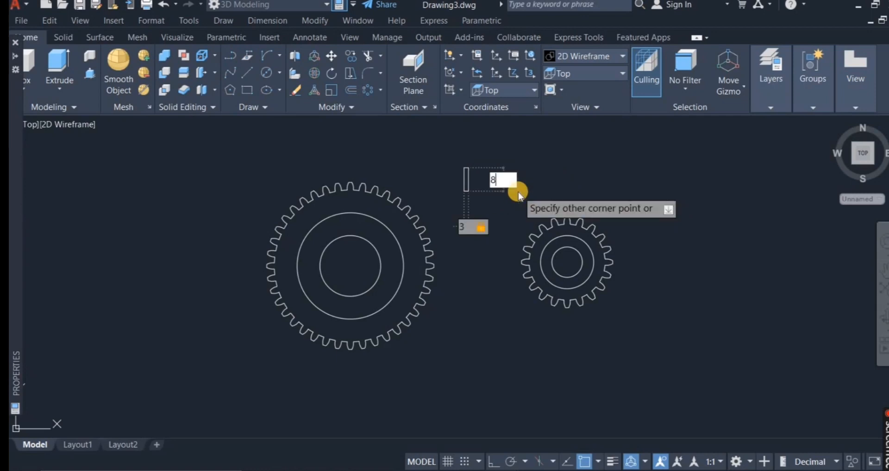
key("Return")
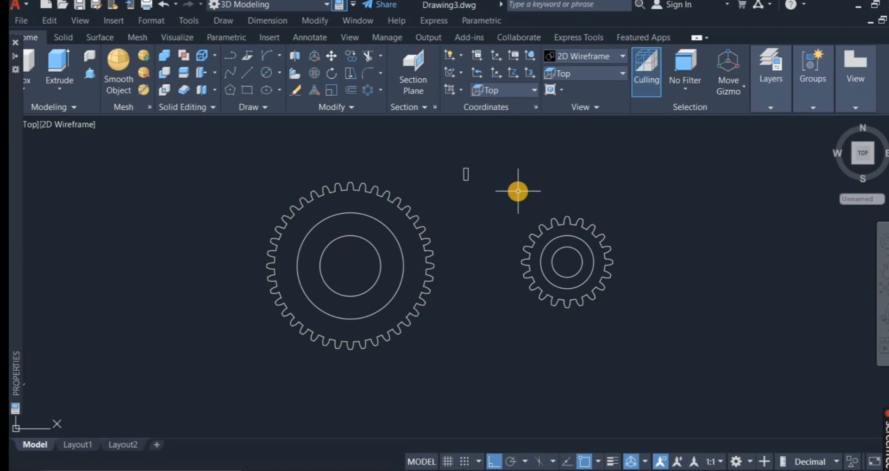
Draw a second keyway rectangle, 3 wide and 5 high, in the empty space below the small gear.
left_click(332, 57)
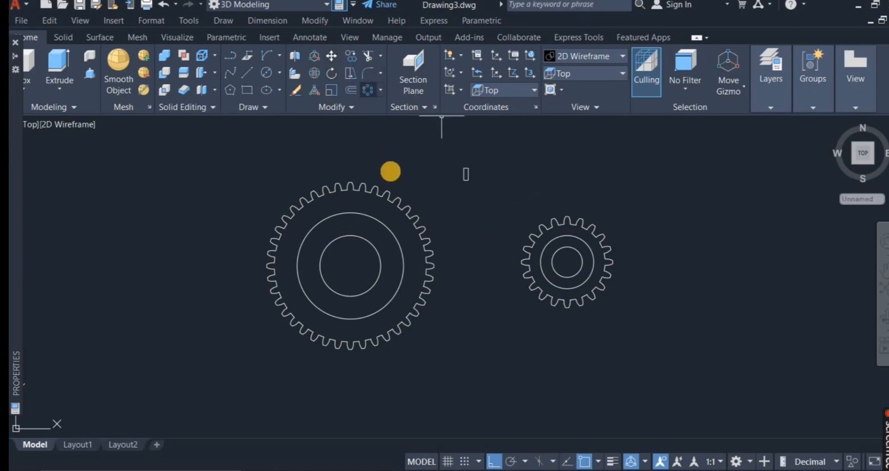
left_click(244, 93)
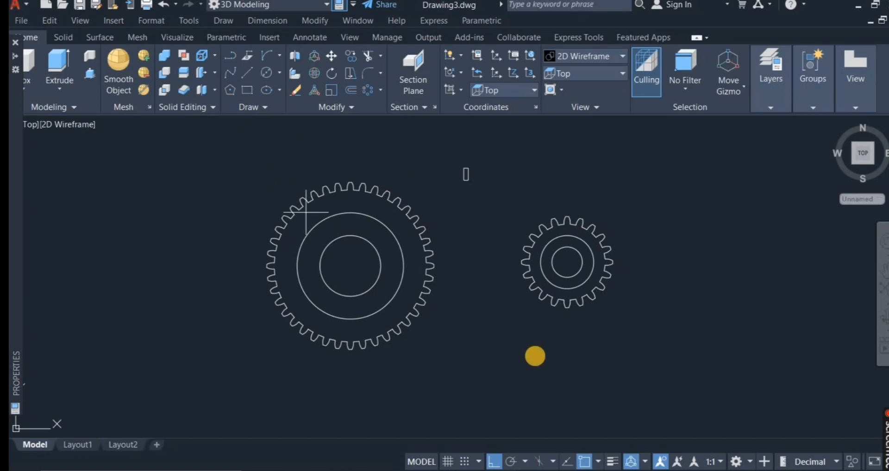
left_click(574, 332)
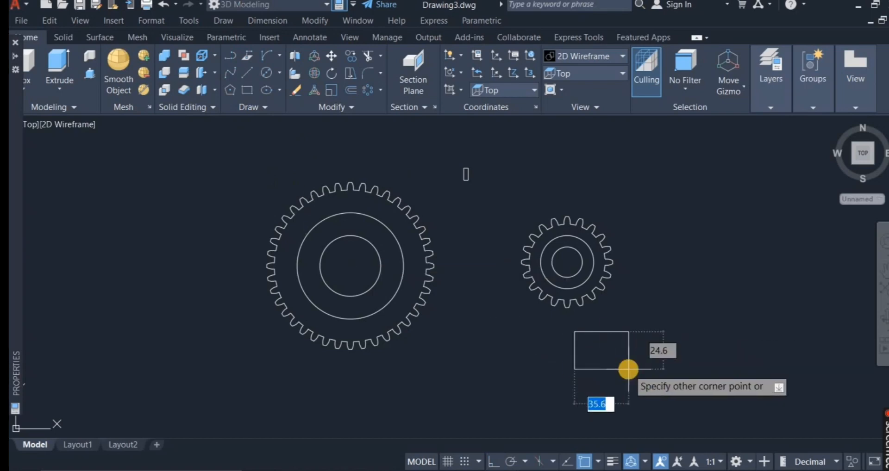
type("3")
key("Tab")
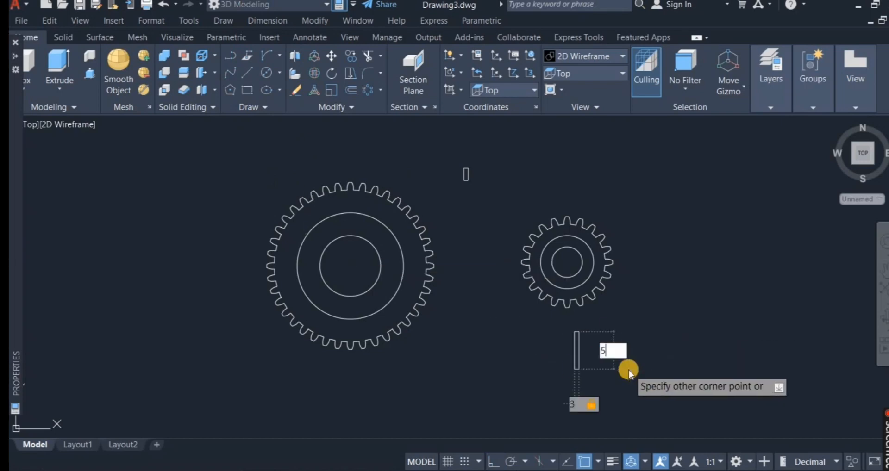
type("5")
key("Return")
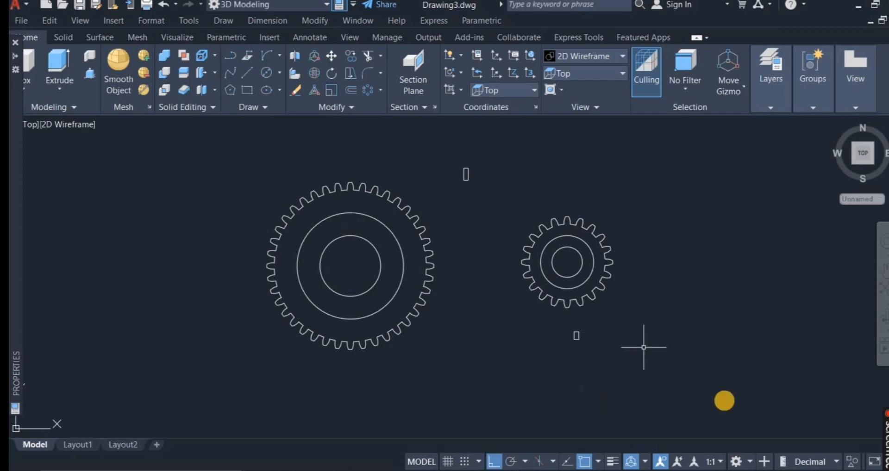
Move the 3 by 8 rectangle by its centre onto the right quadrant of the large gear's inner circle.
left_click(332, 56)
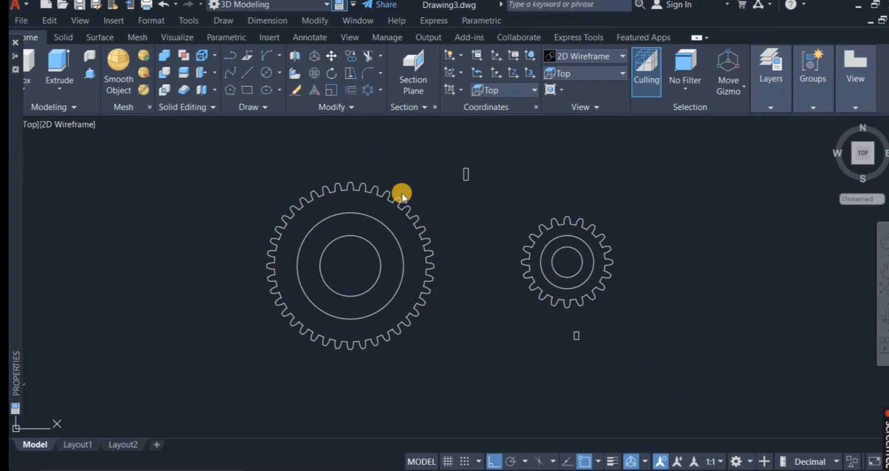
left_click(467, 178)
key("Return")
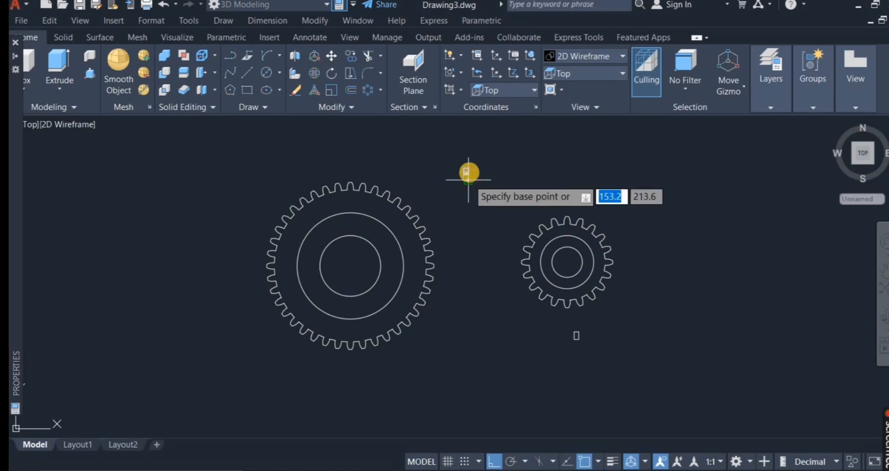
scroll(467, 171, "up", 4)
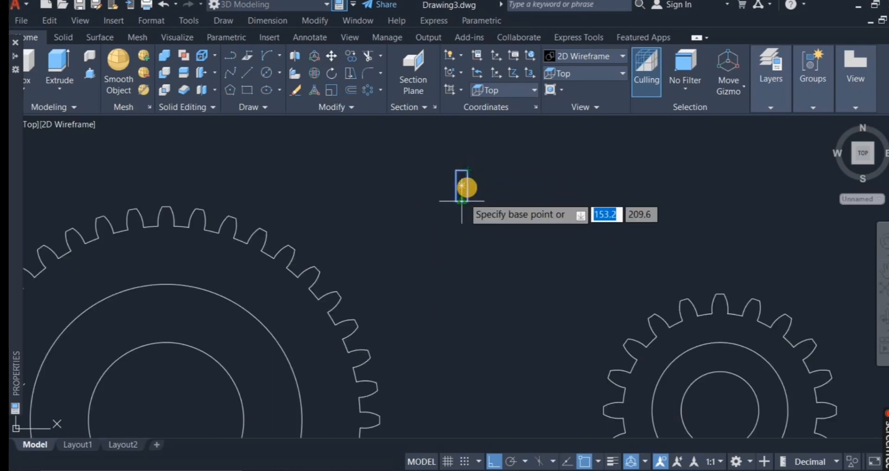
left_click(462, 184)
scroll(477, 185, "down", 4)
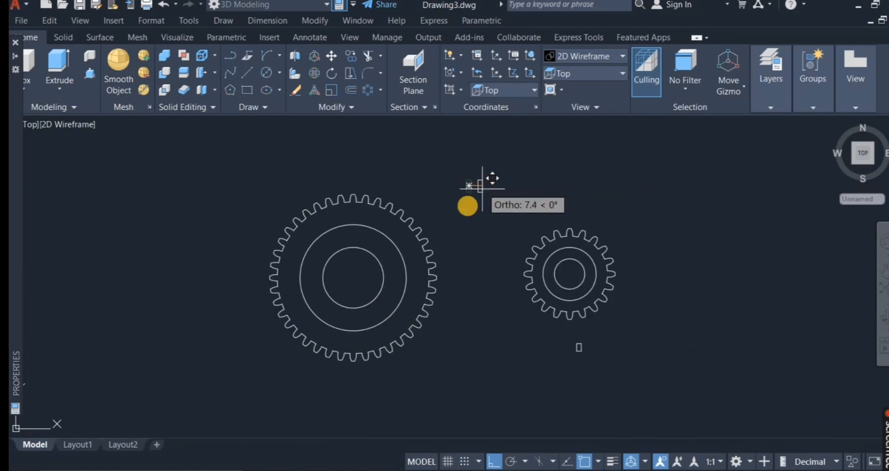
middle_click_drag(383, 280, 377, 296)
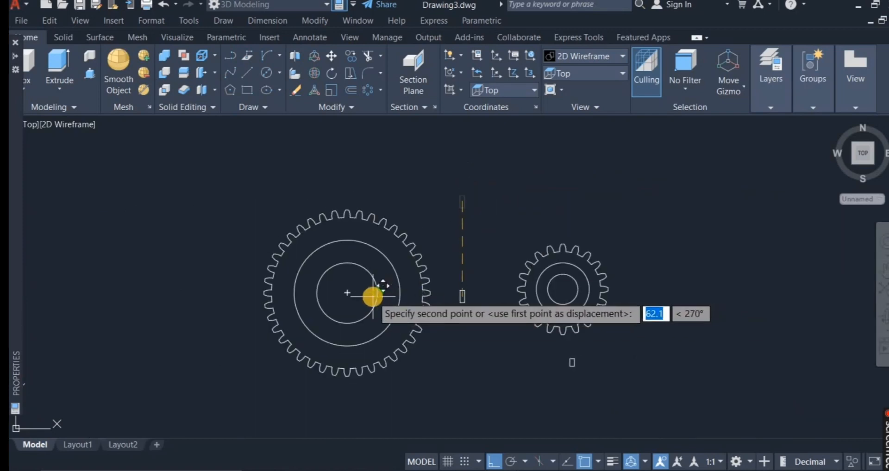
scroll(373, 296, "up", 6)
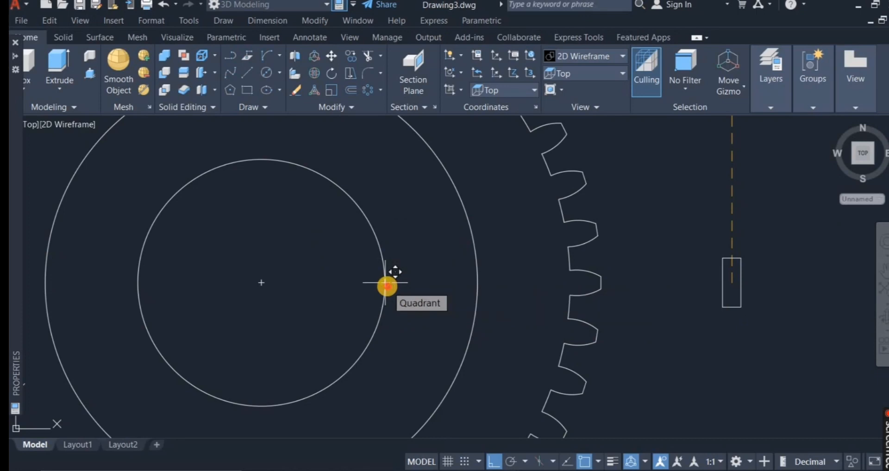
left_click(386, 285)
scroll(433, 317, "down", 4)
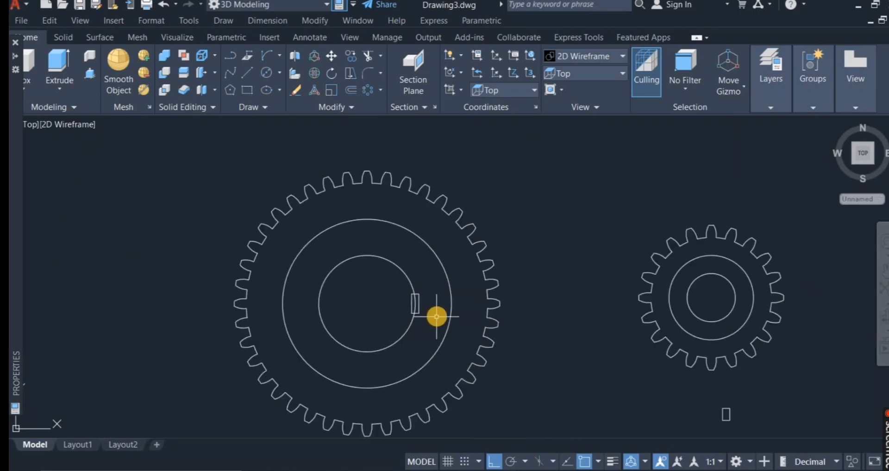
Move the 3 by 5 rectangle by its centre onto the left quadrant of the small gear's inner circle.
left_click(331, 56)
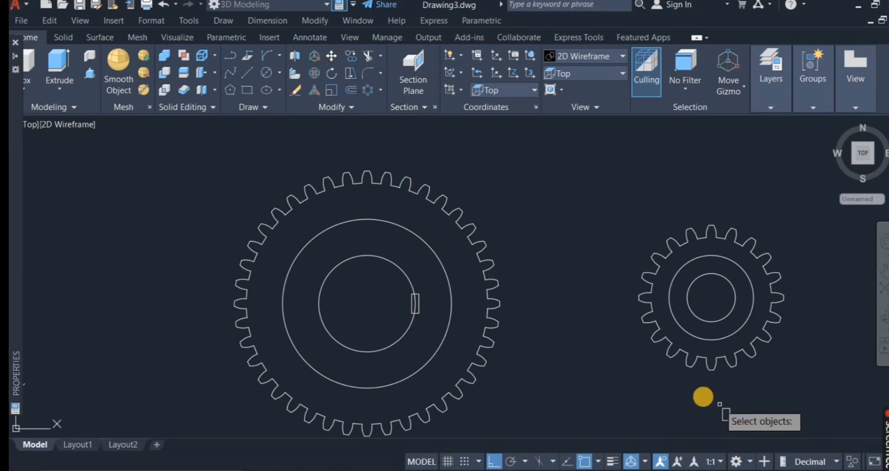
left_click(705, 396)
left_click(757, 429)
key("Return")
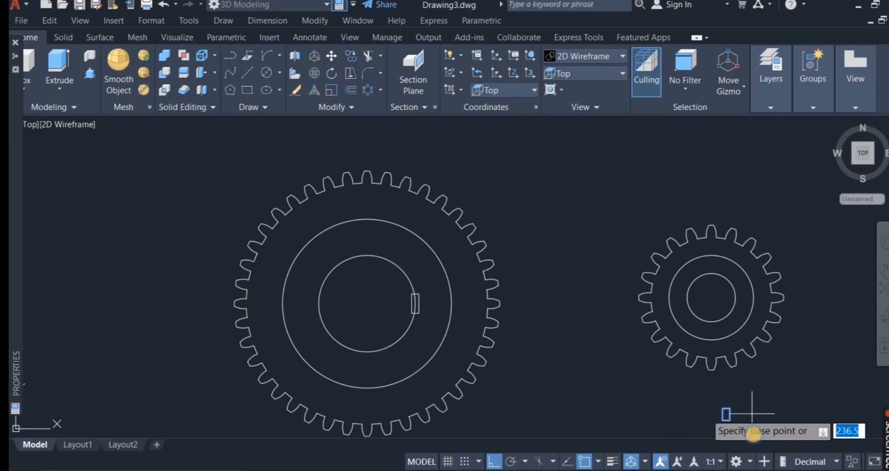
scroll(744, 422, "up", 4)
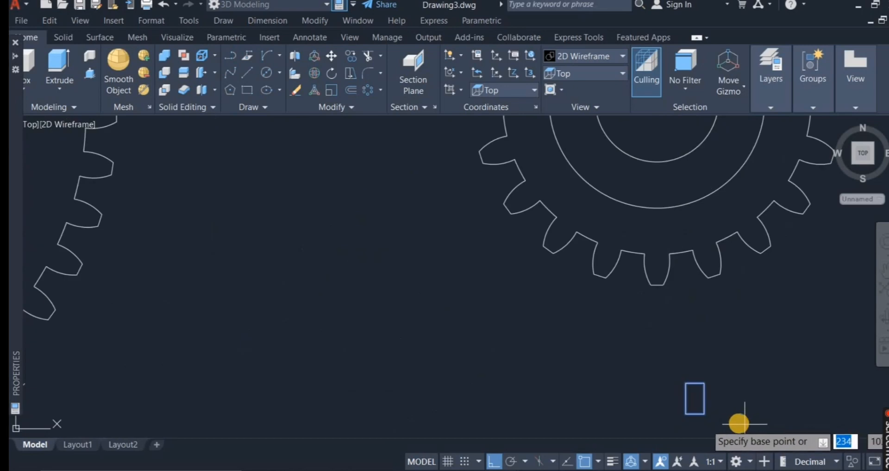
left_click(696, 399)
scroll(696, 398, "down", 2)
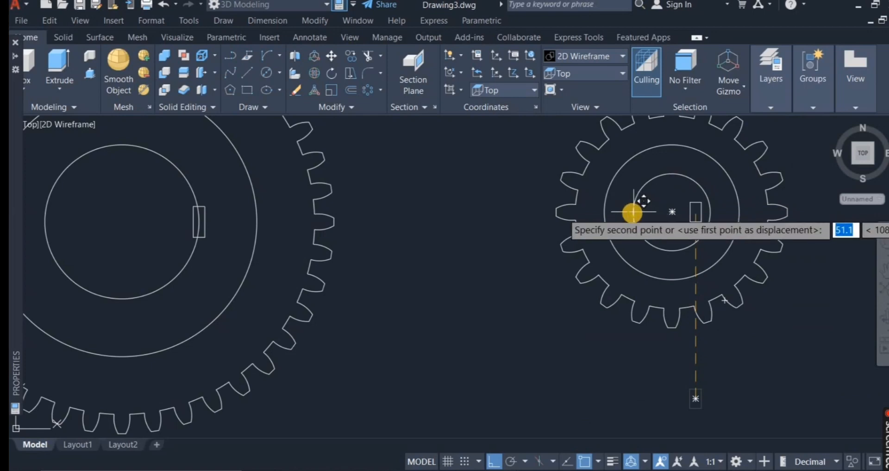
scroll(633, 213, "up", 3)
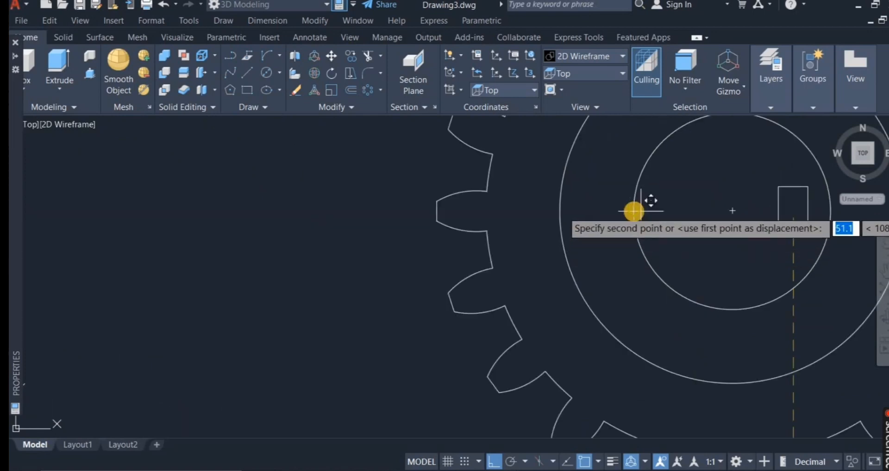
scroll(631, 212, "down", 5)
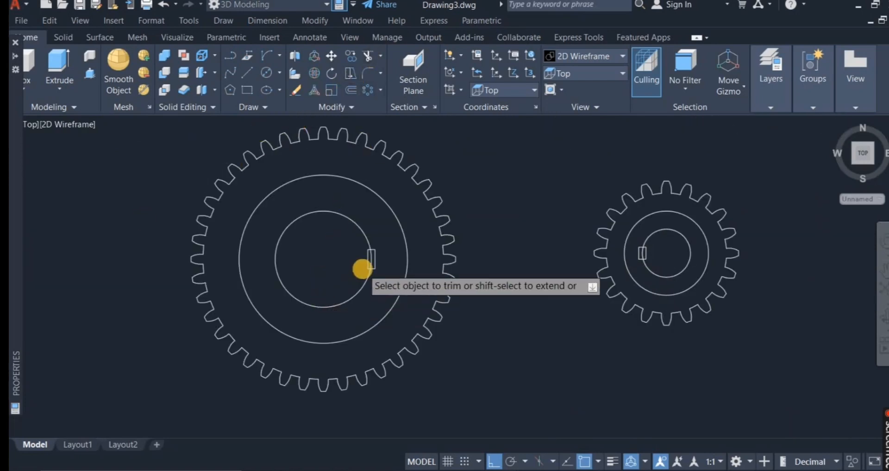
Trim the large gear's inner circle and keyway rectangle so the keyway opens into the bore as one outline.
scroll(363, 268, "up", 5)
left_click_drag(397, 255, 367, 247)
left_click(381, 188)
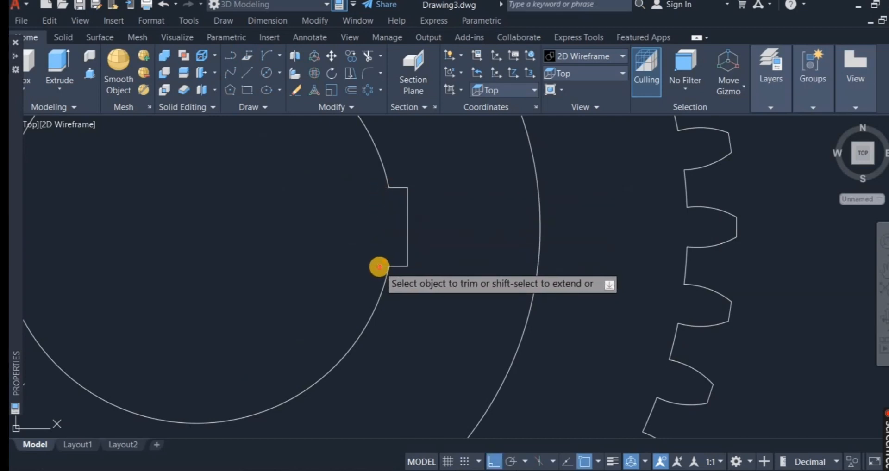
left_click(380, 267)
scroll(366, 258, "down", 4)
scroll(372, 296, "down", 3)
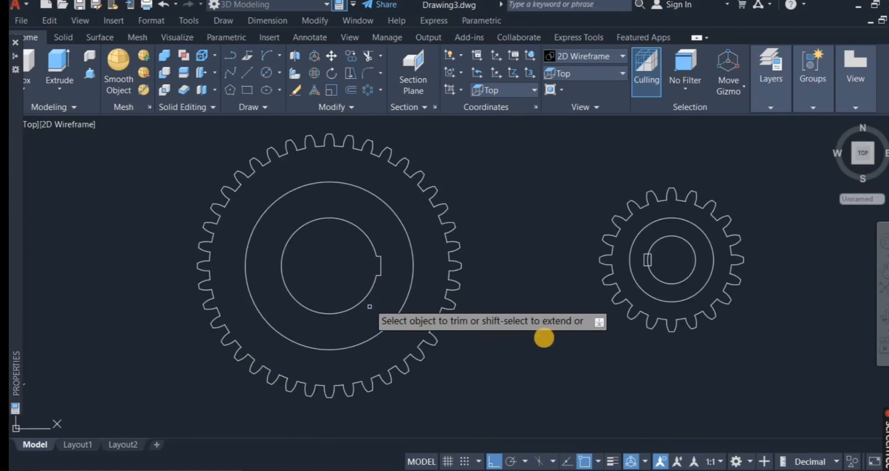
Trim the small gear's inner circle and keyway rectangle so only the outward keyway notch remains on the bore.
scroll(676, 266, "up", 5)
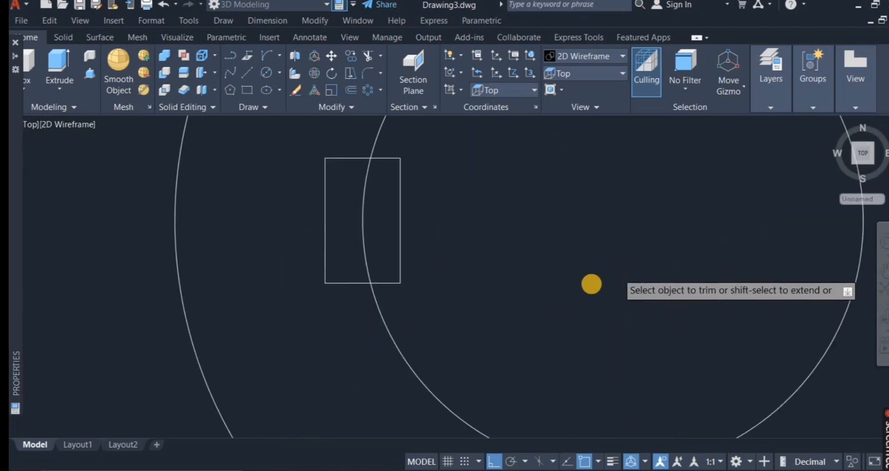
left_click(414, 265)
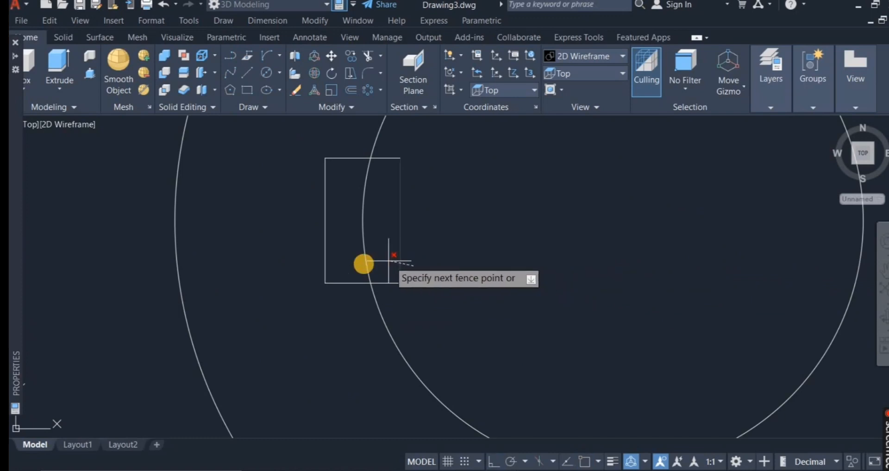
left_click(347, 269)
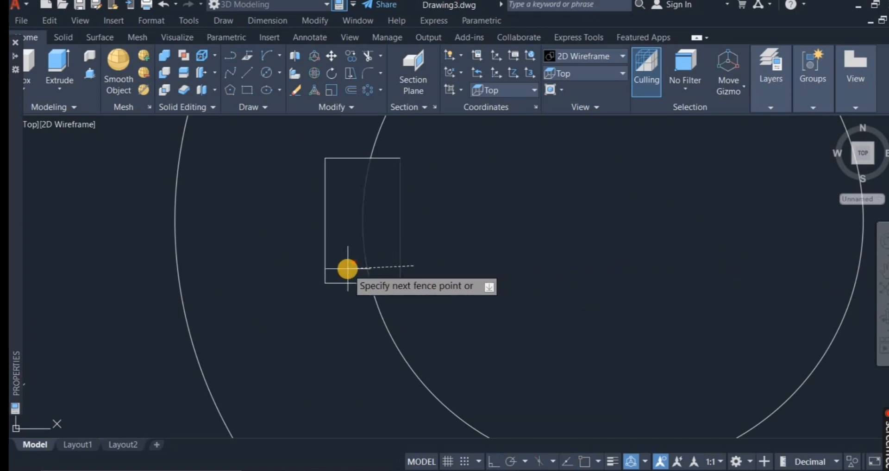
left_click(391, 158)
left_click(391, 283)
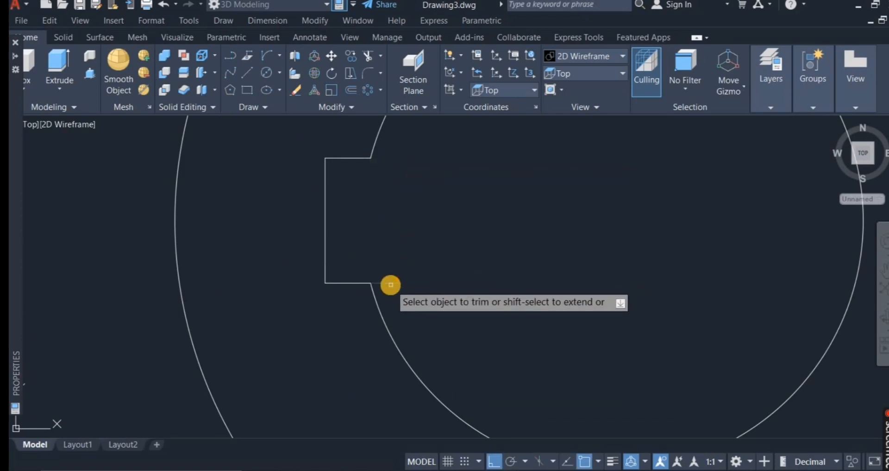
scroll(445, 282, "down", 5)
scroll(445, 282, "down", 4)
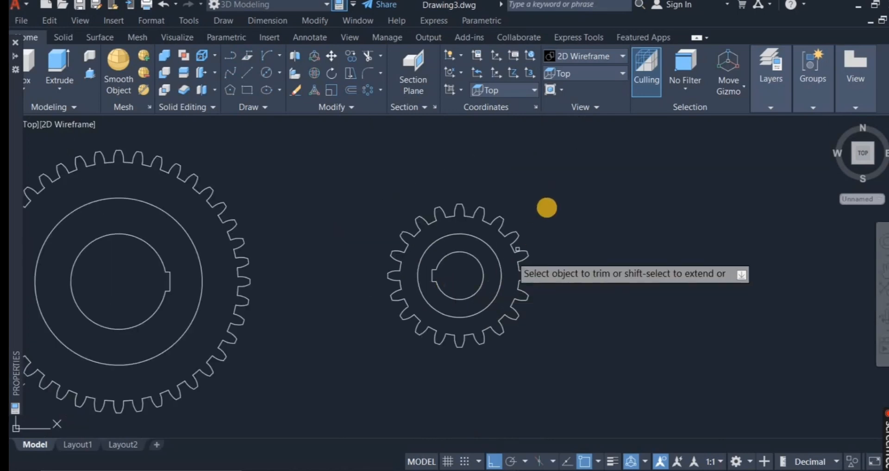
scroll(546, 222, "down", 4)
right_click(511, 166)
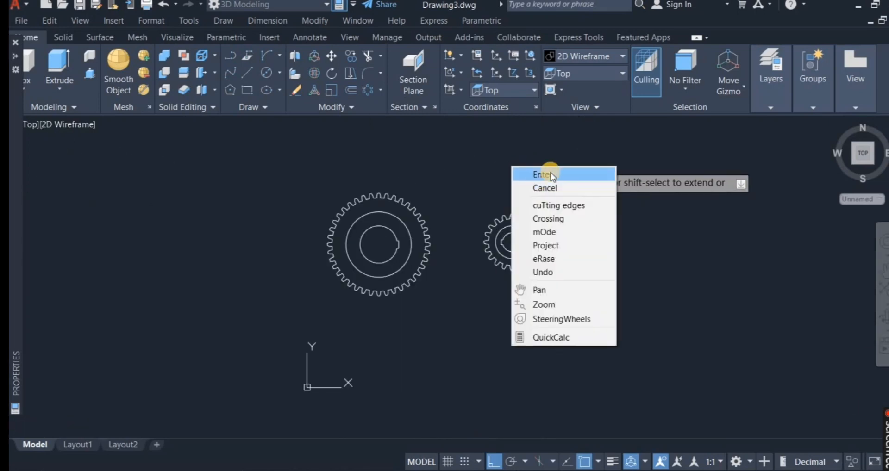
left_click(527, 194)
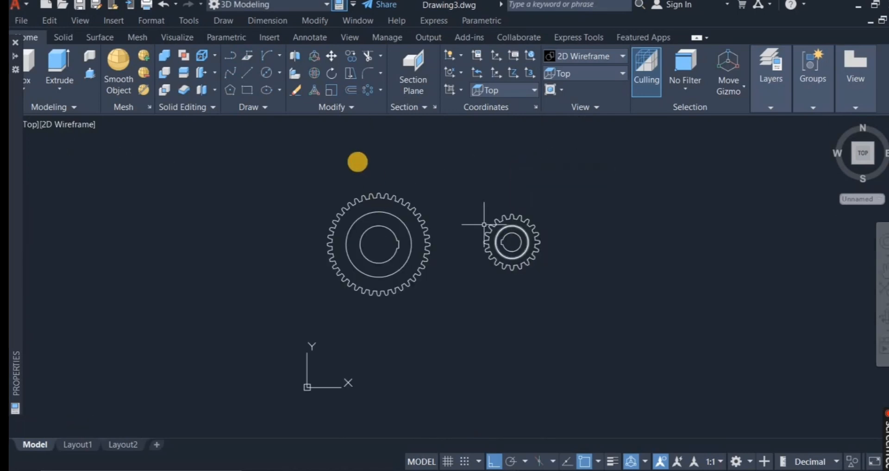
Join the trimmed outline segments of both gears, selecting all the geometry at once.
left_click(357, 108)
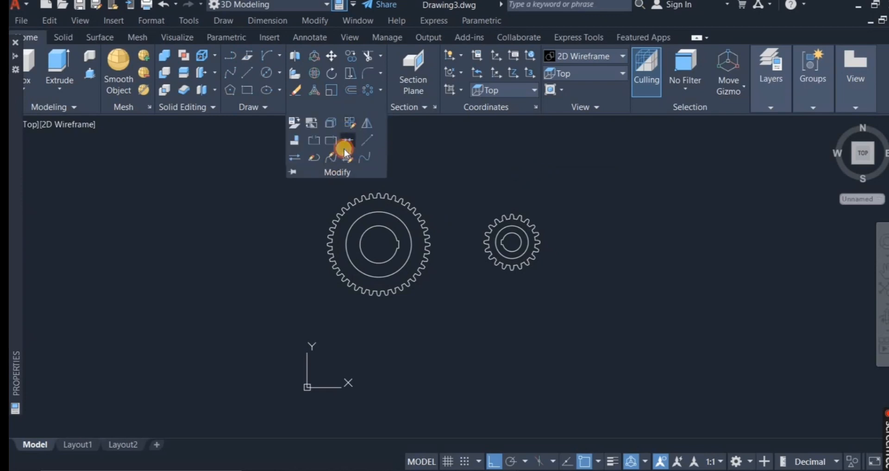
left_click(347, 157)
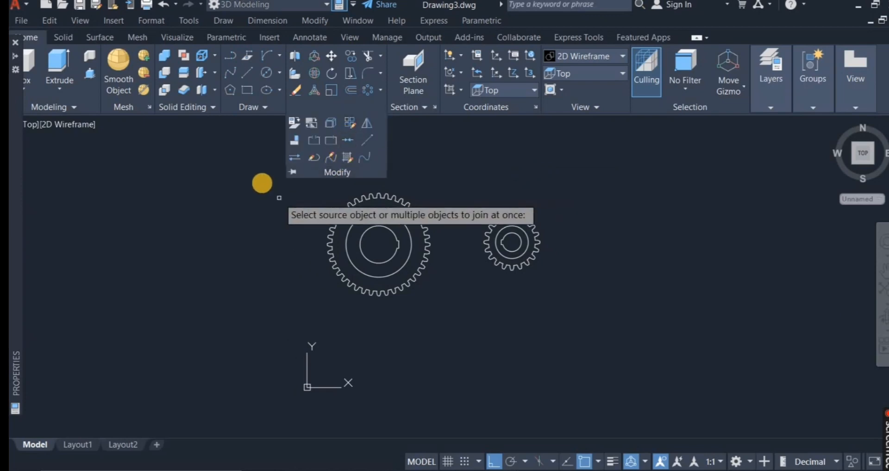
left_click(262, 180)
left_click(584, 322)
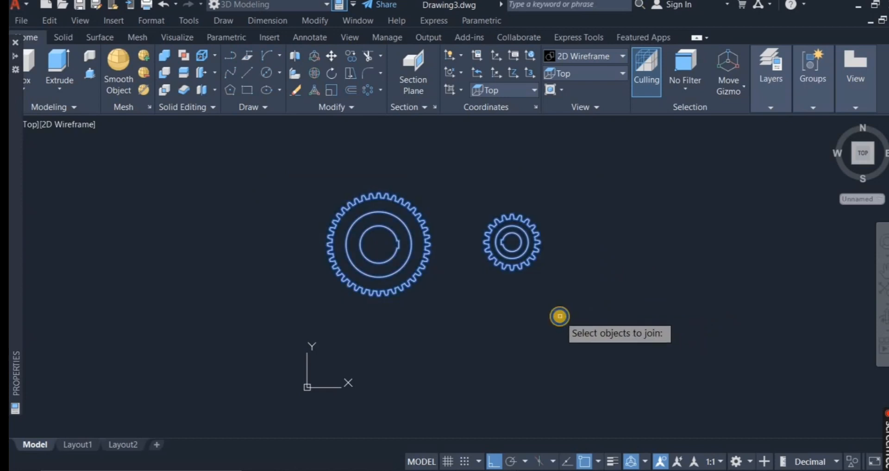
key("Return")
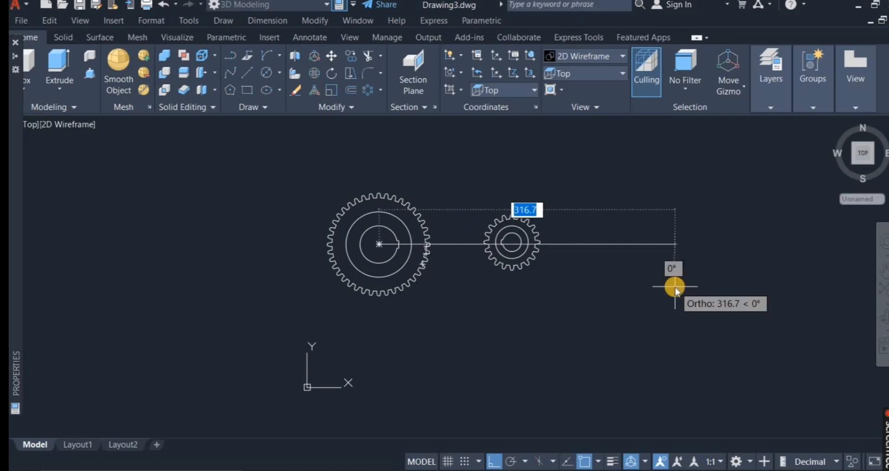
Draw a horizontal line 80 long from the large gear's centre toward the small gear.
type("80")
key("Return")
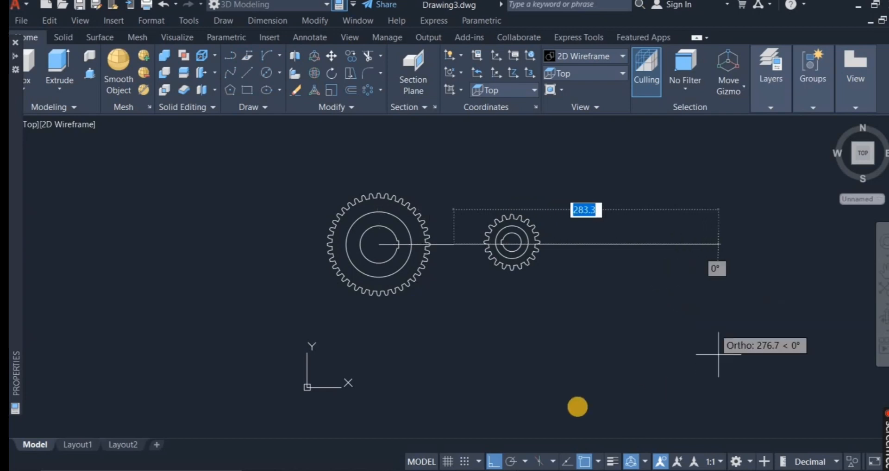
right_click(528, 356)
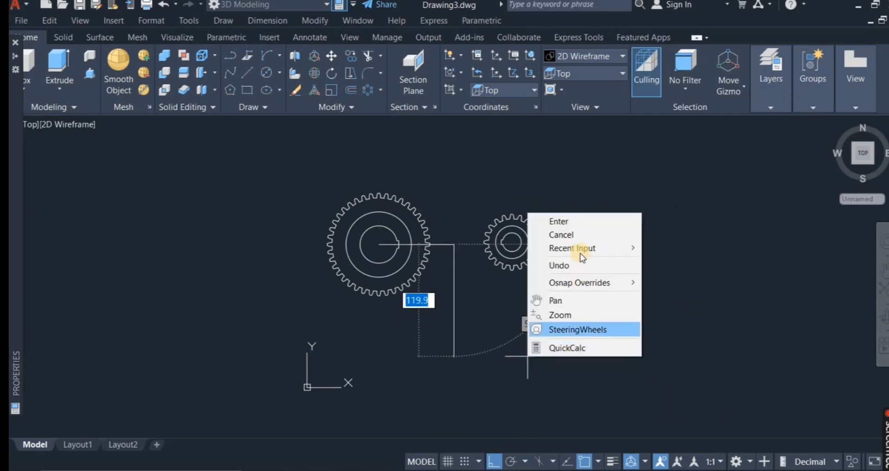
left_click(589, 222)
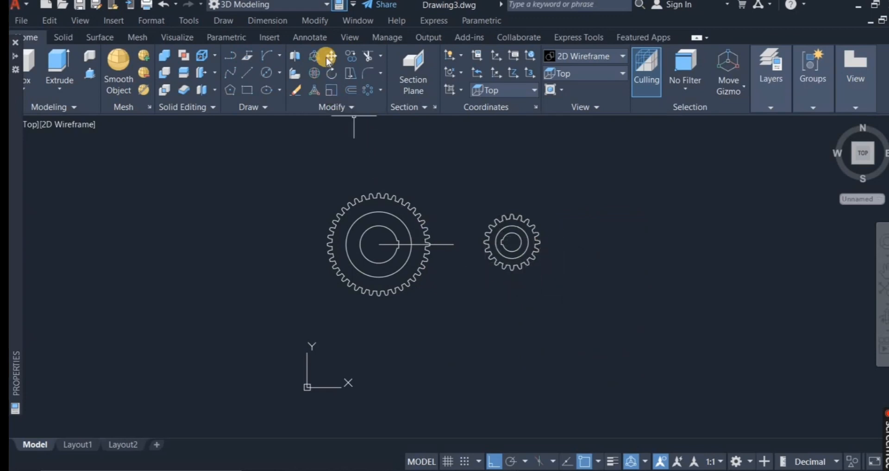
Move the whole small gear by its centre onto the free end of the 80-long centre line.
left_click(453, 195)
left_click(562, 300)
key("Return")
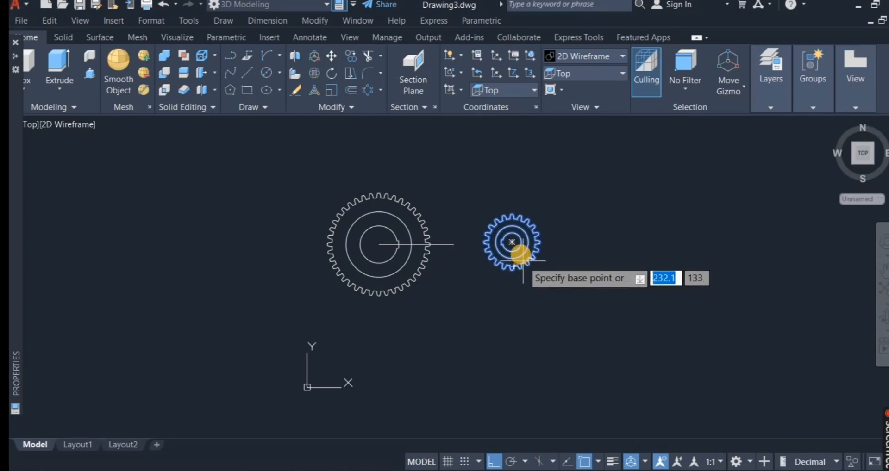
scroll(514, 248, "up", 4)
left_click(498, 223)
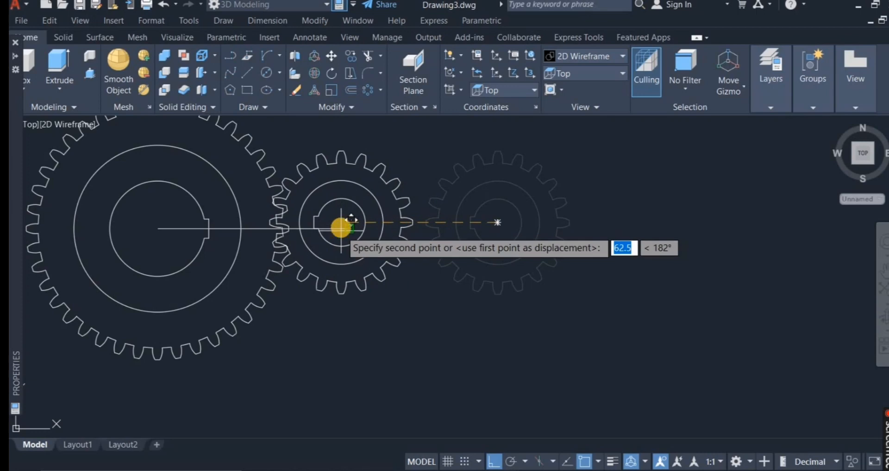
left_click(345, 229)
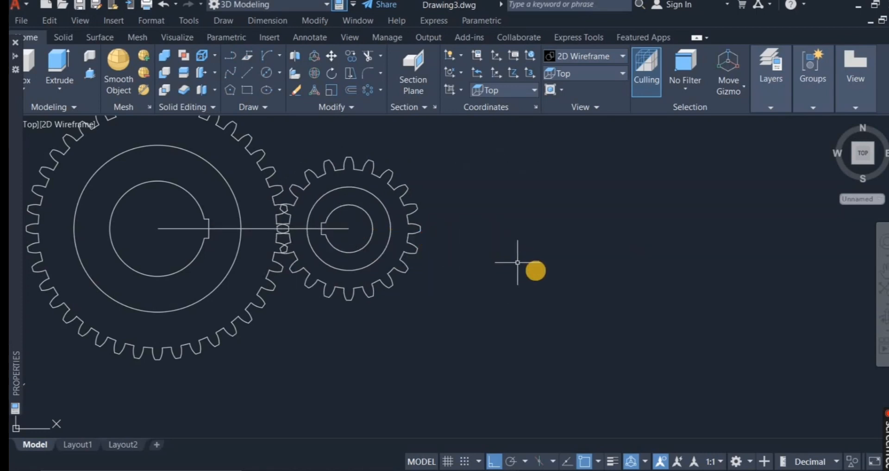
Rotate the small gear's toothed outline about its centre with ortho off until its teeth fit between the large gear's teeth.
scroll(518, 262, "down", 4)
scroll(406, 254, "up", 2)
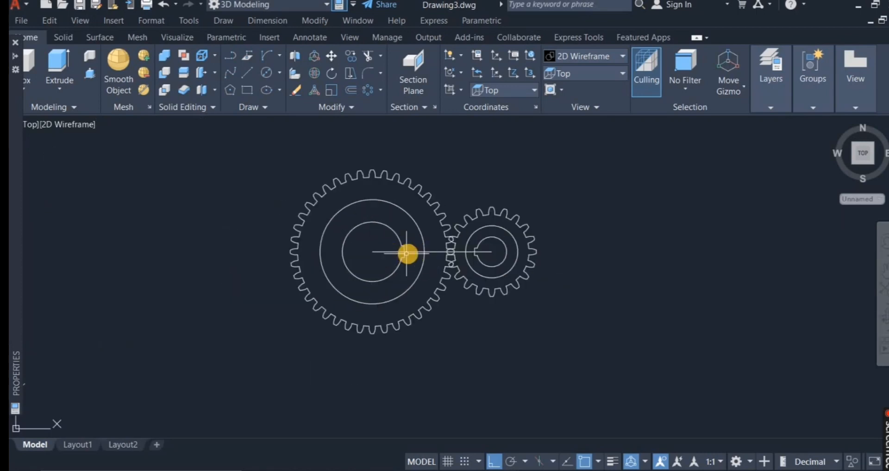
scroll(406, 253, "up", 2)
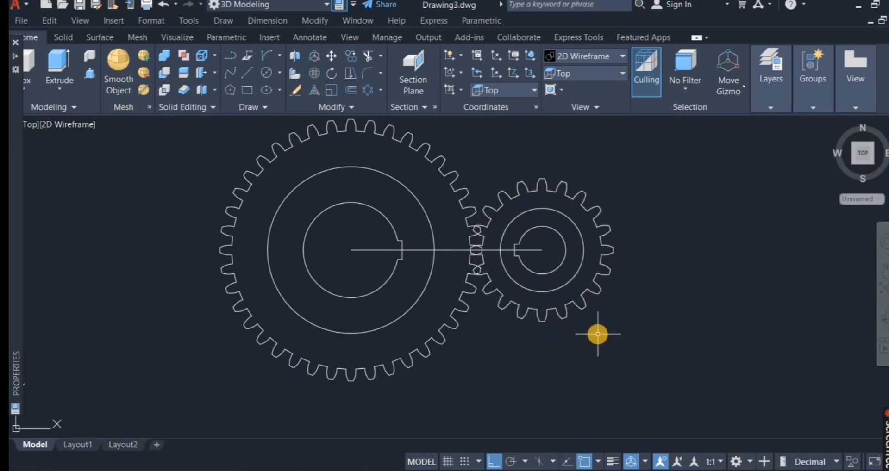
left_click(575, 303)
right_click(664, 274)
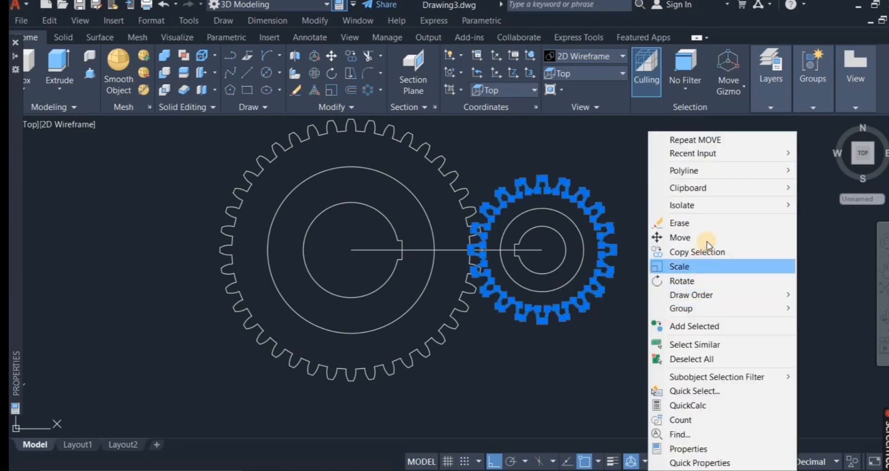
left_click(713, 281)
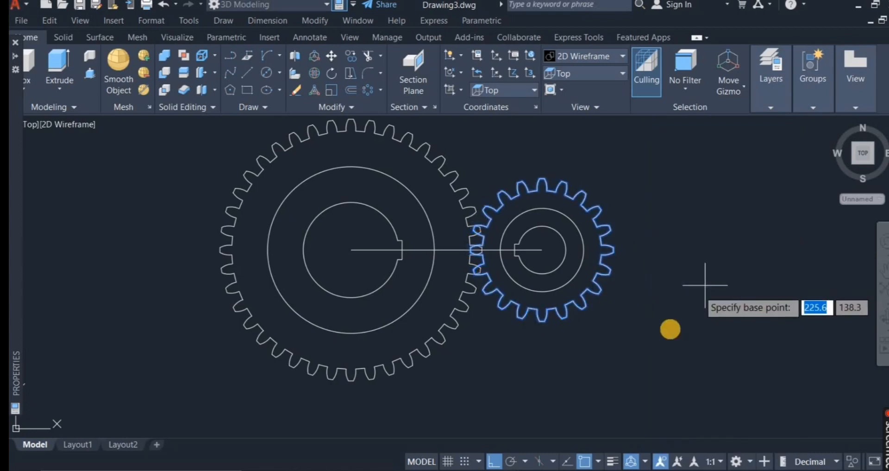
left_click(542, 250)
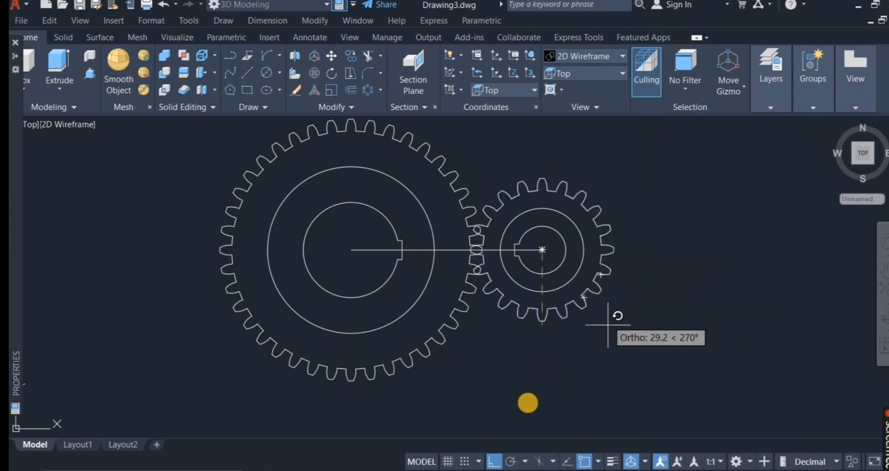
left_click(495, 461)
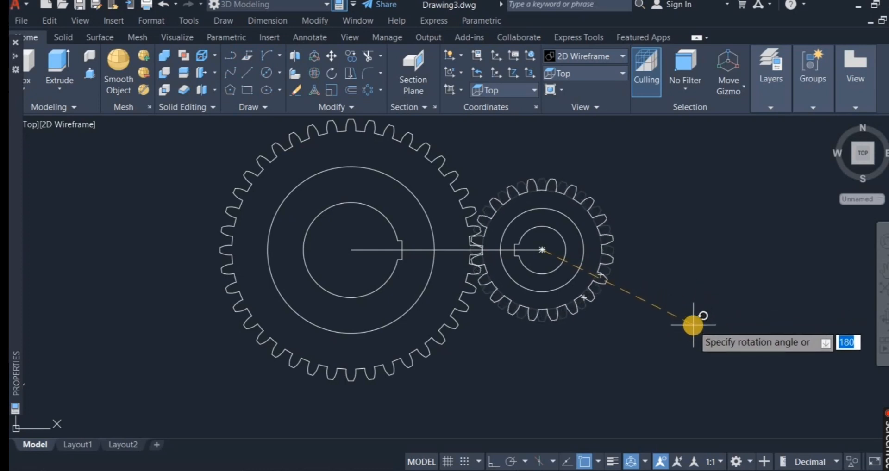
left_click(693, 326)
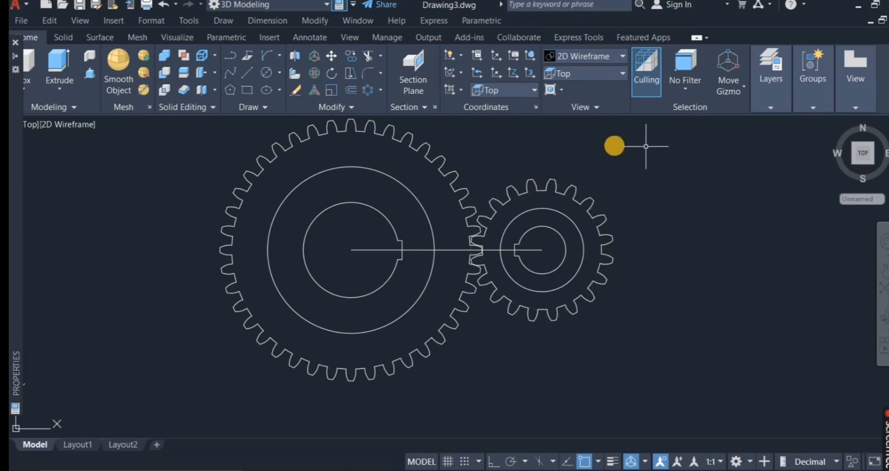
Switch the drawing to the SW Isometric view.
left_click(599, 109)
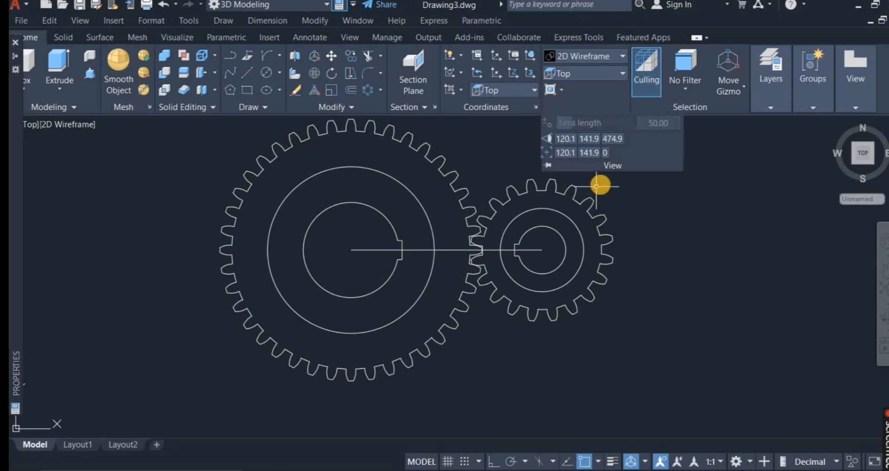
left_click(623, 74)
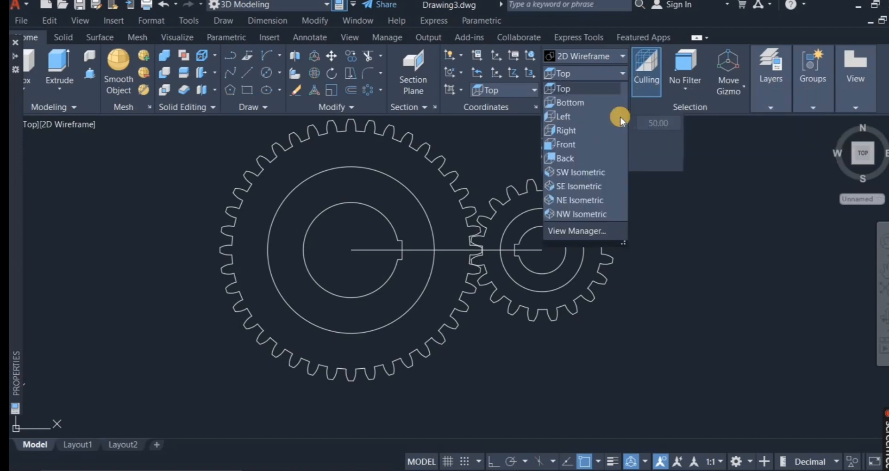
left_click(598, 174)
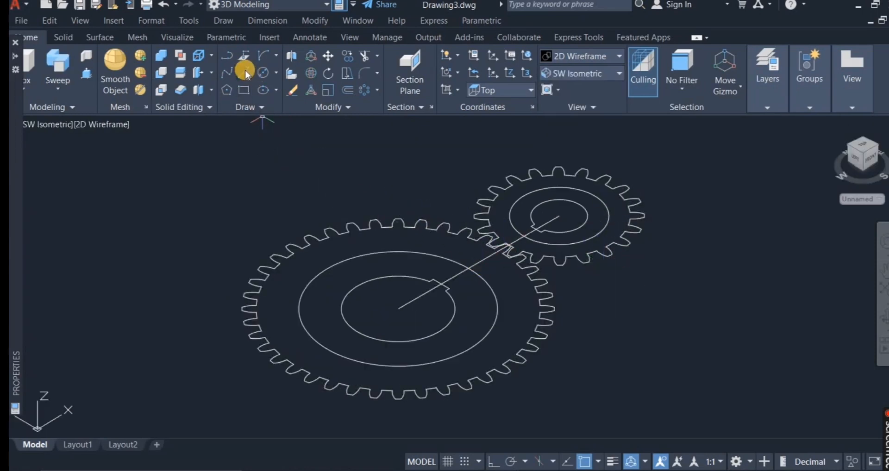
Draw a vertical line 20 long in the +Z direction from the large gear's centre, with ortho on.
left_click(398, 306)
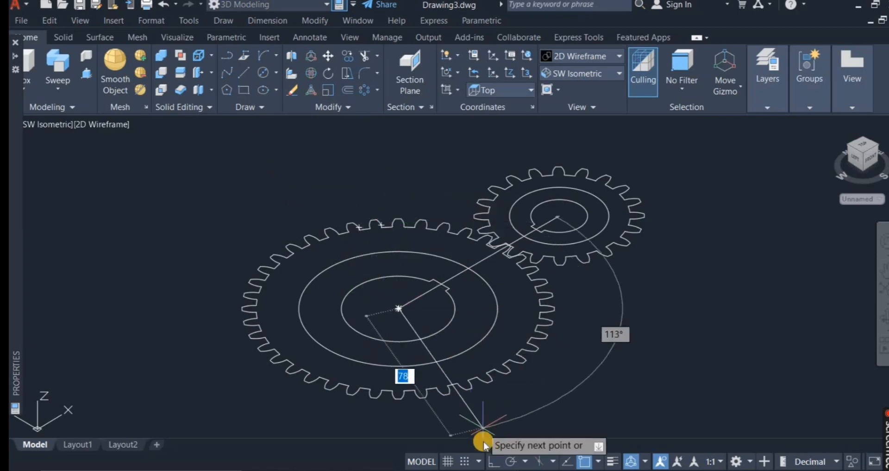
left_click(495, 462)
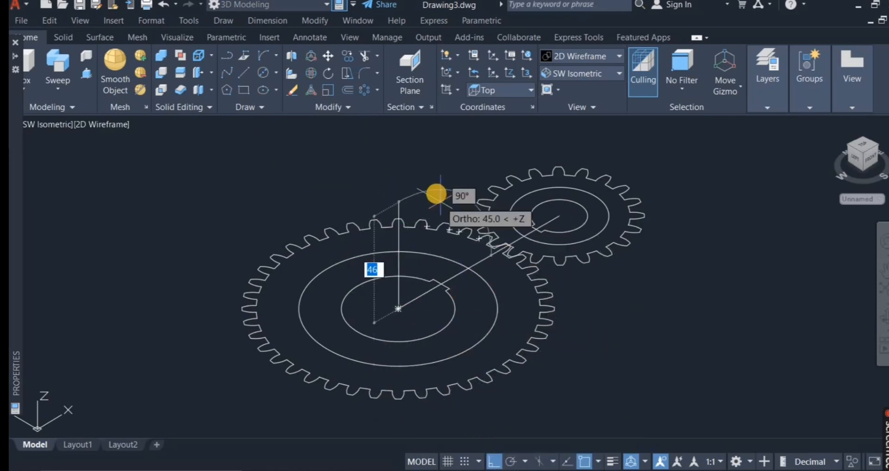
type("20")
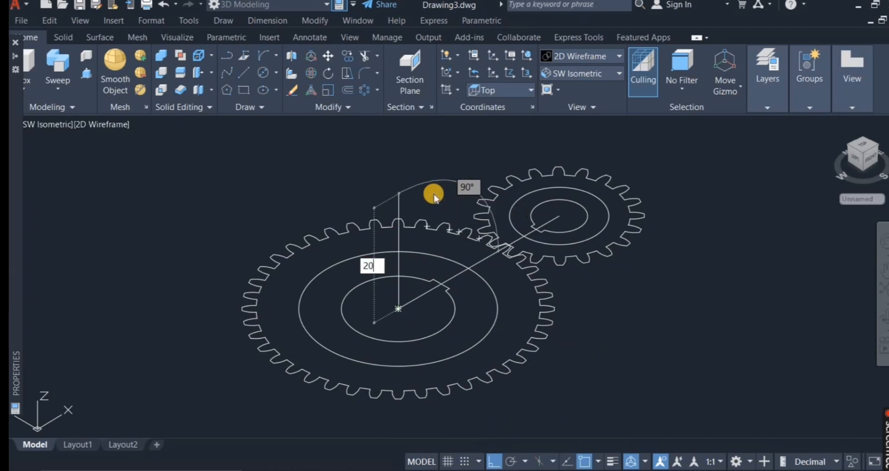
key("Return")
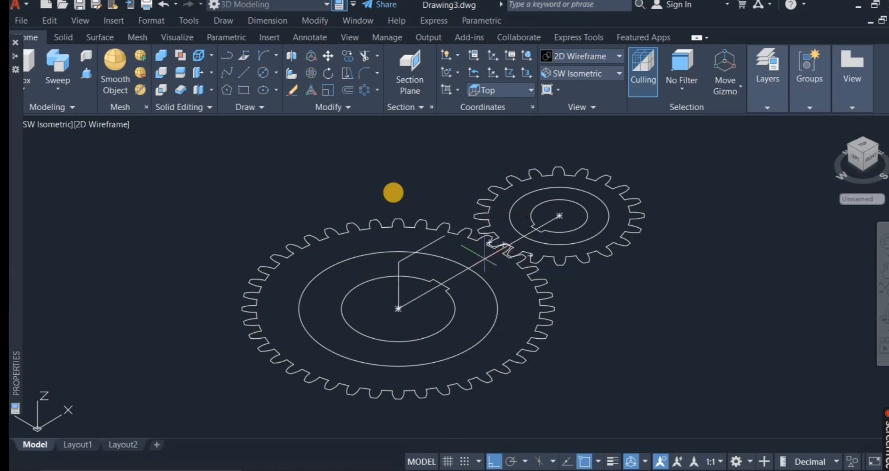
right_click(385, 178)
left_click(407, 190)
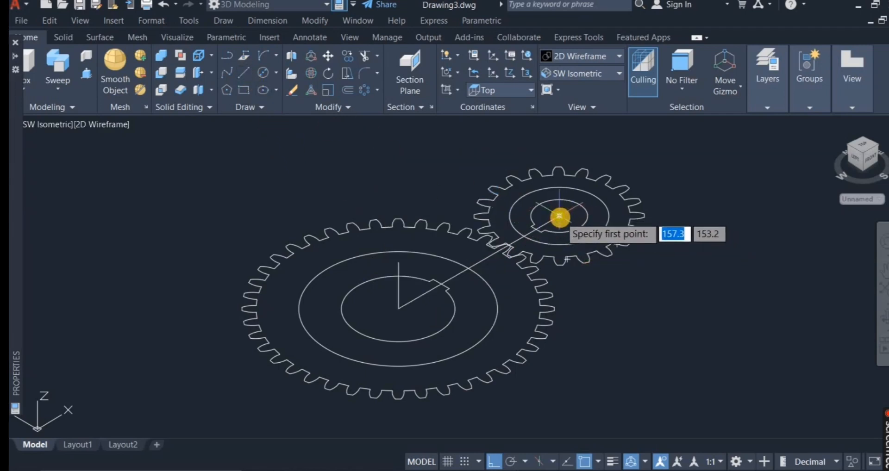
Draw a vertical line 20 long in the +Z direction from the small gear's centre.
left_click(559, 217)
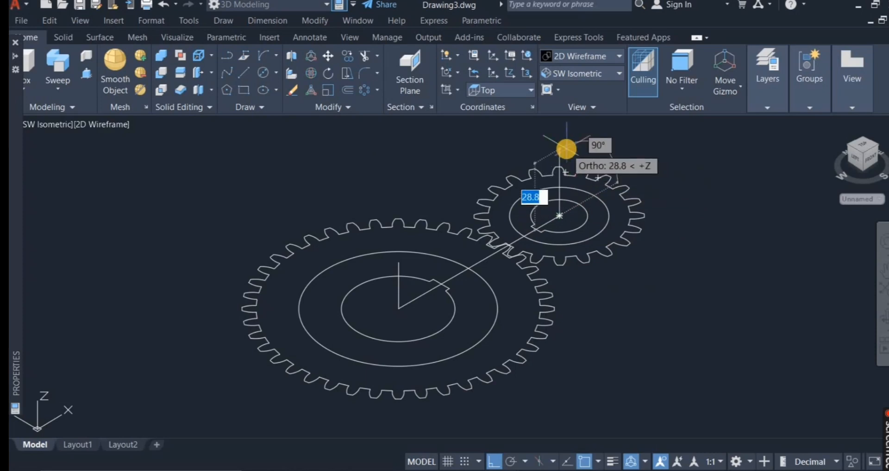
type("20")
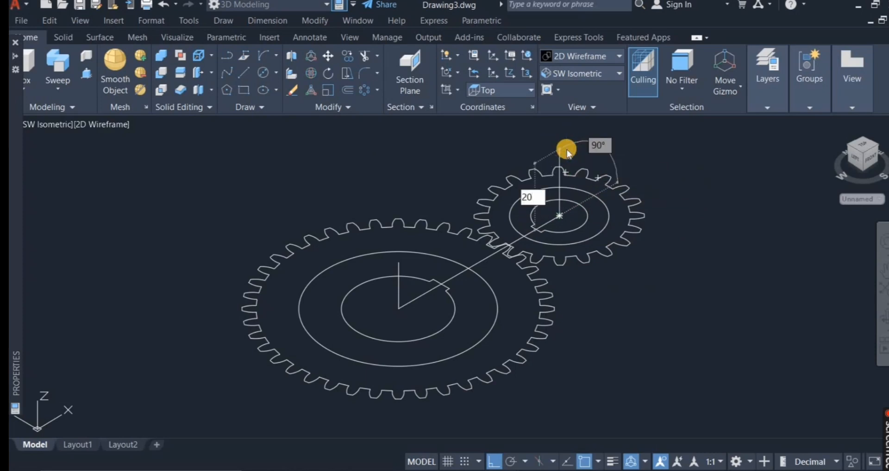
key("Return")
right_click(629, 153)
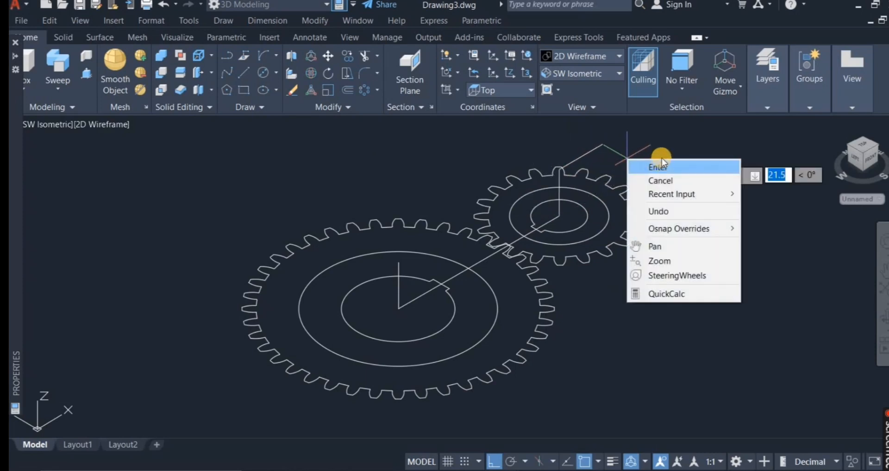
left_click(660, 167)
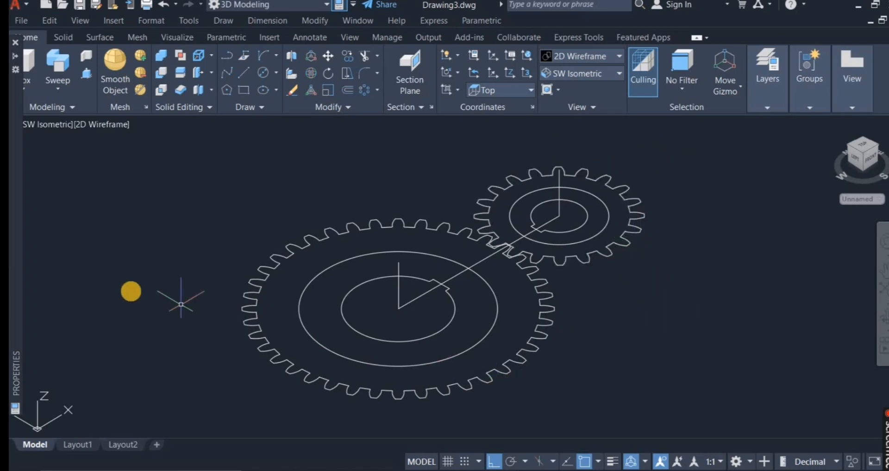
Sweep the small gear's toothed outline along its vertical line with a negative twist angle, using the gear's centre as the base point.
left_click(57, 89)
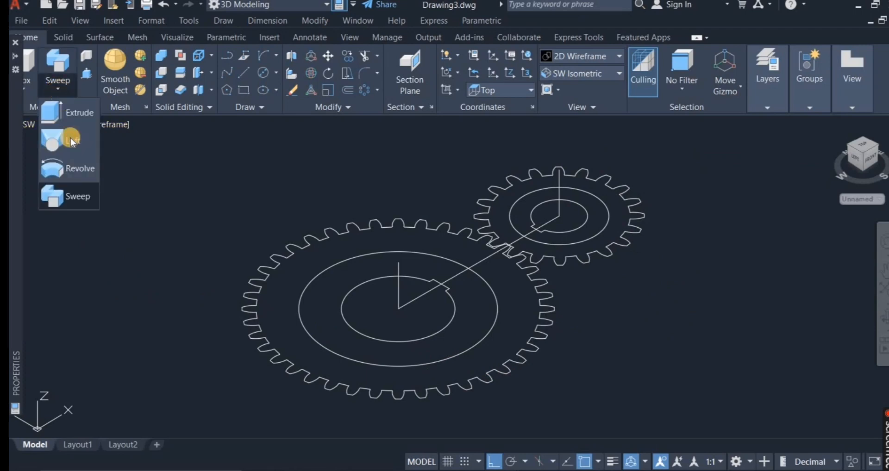
left_click(79, 196)
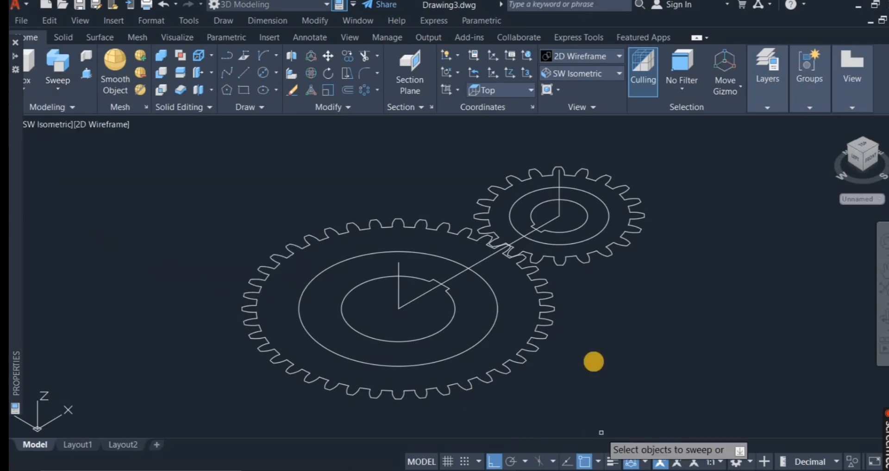
left_click(605, 256)
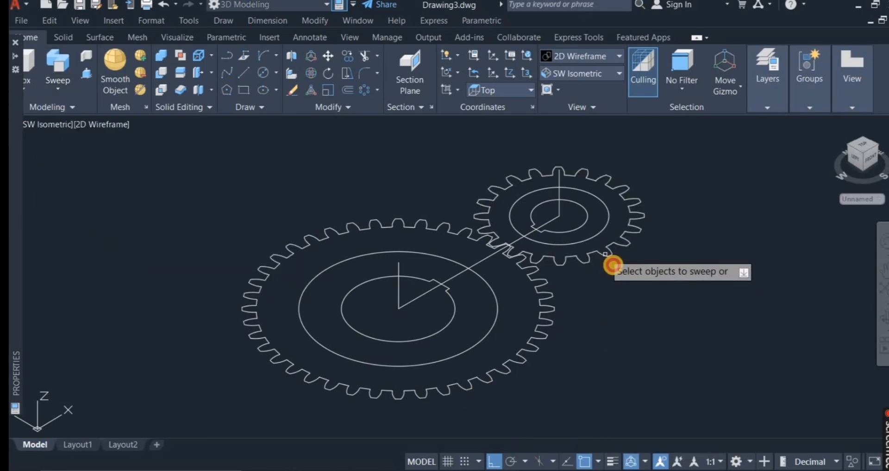
right_click(619, 277)
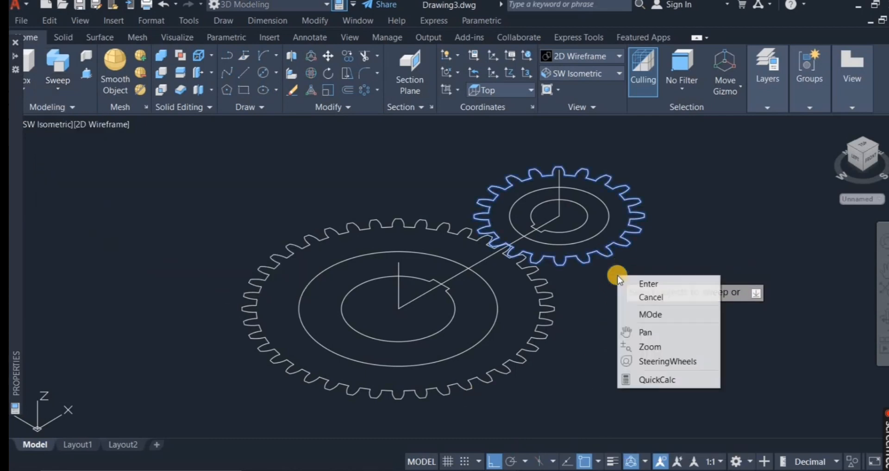
left_click(623, 283)
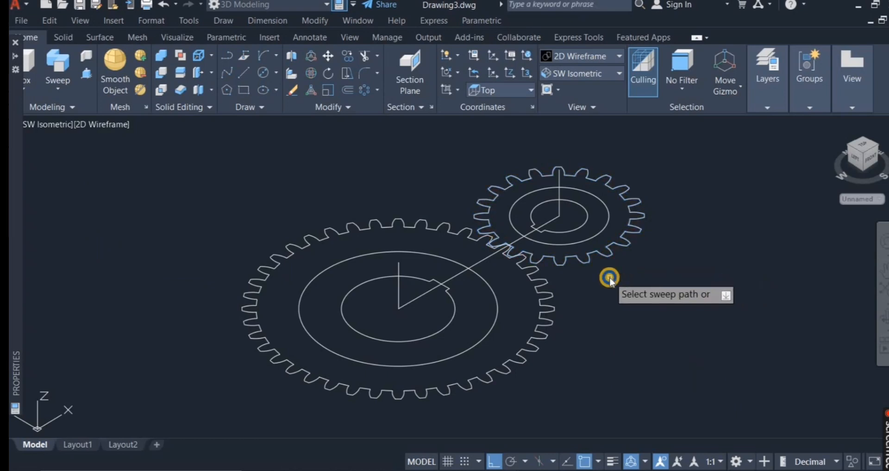
right_click(608, 278)
left_click(640, 357)
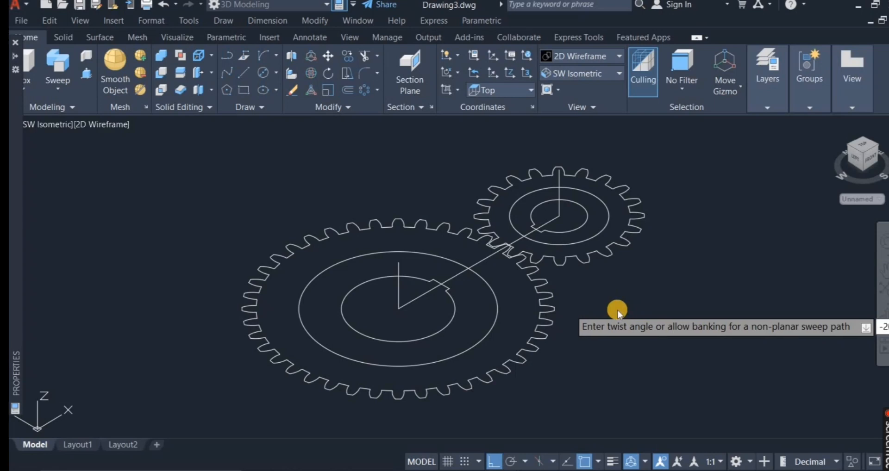
key("Return")
right_click(613, 314)
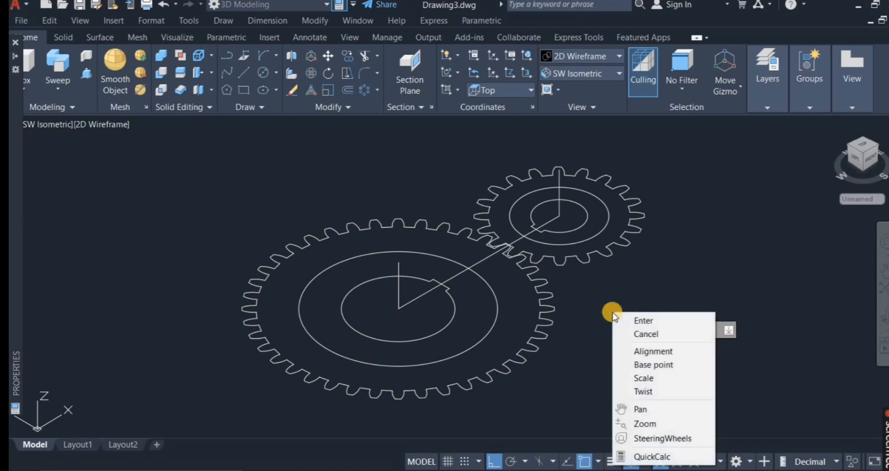
left_click(666, 365)
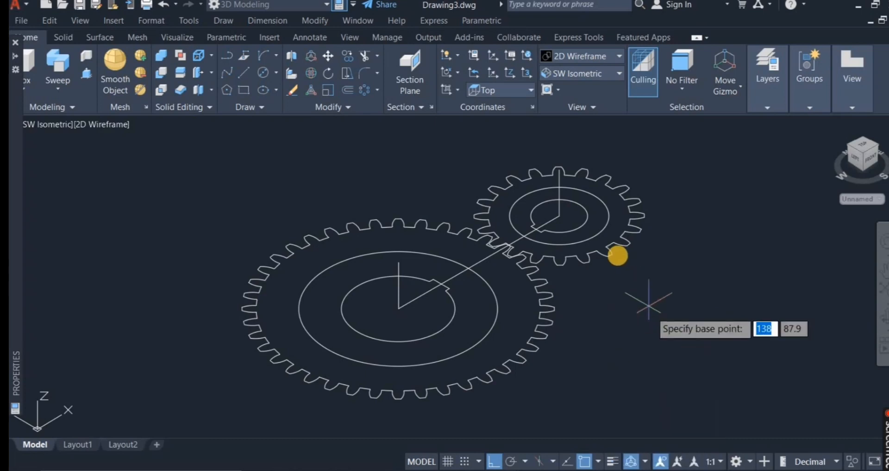
left_click(561, 215)
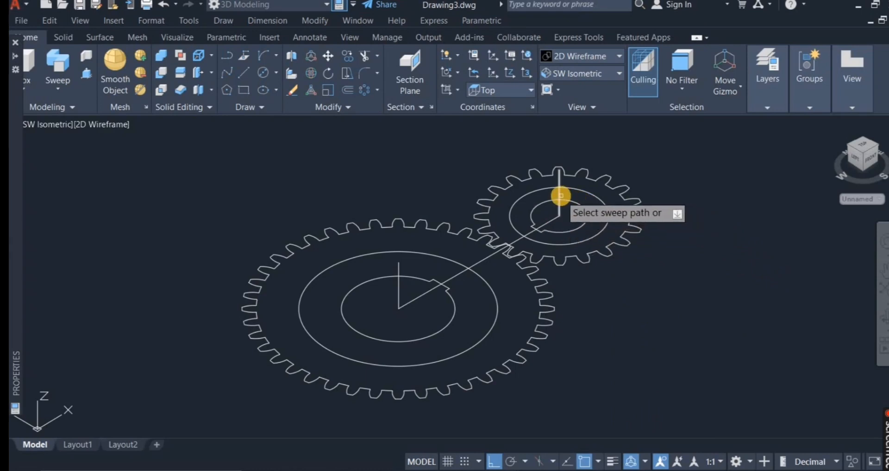
left_click(558, 202)
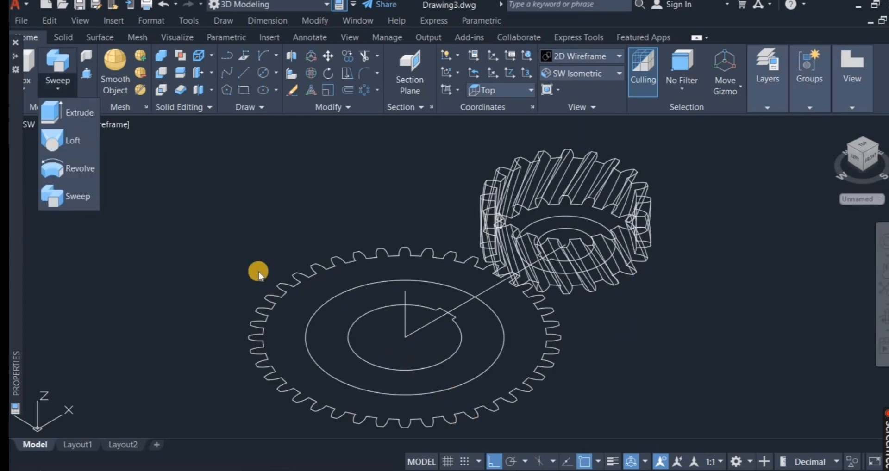
Sweep the large gear's toothed outline along its vertical line with a twist angle of 29, using the gear's centre as the base point.
left_click(73, 199)
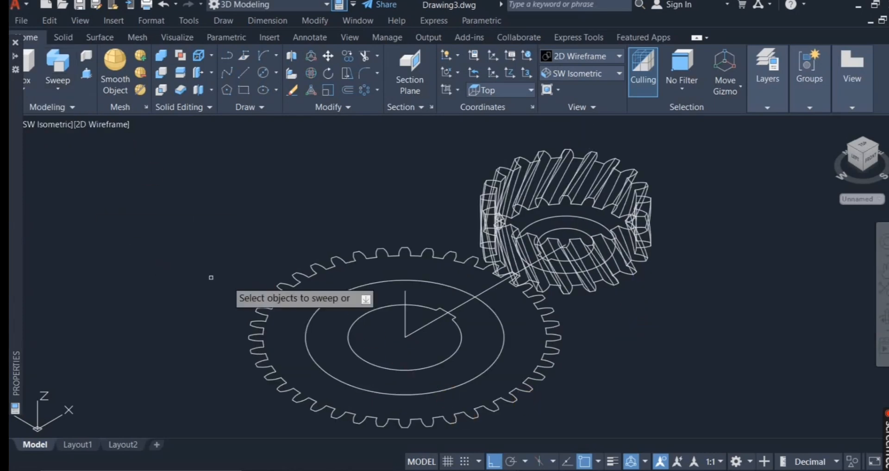
left_click(502, 396)
right_click(588, 327)
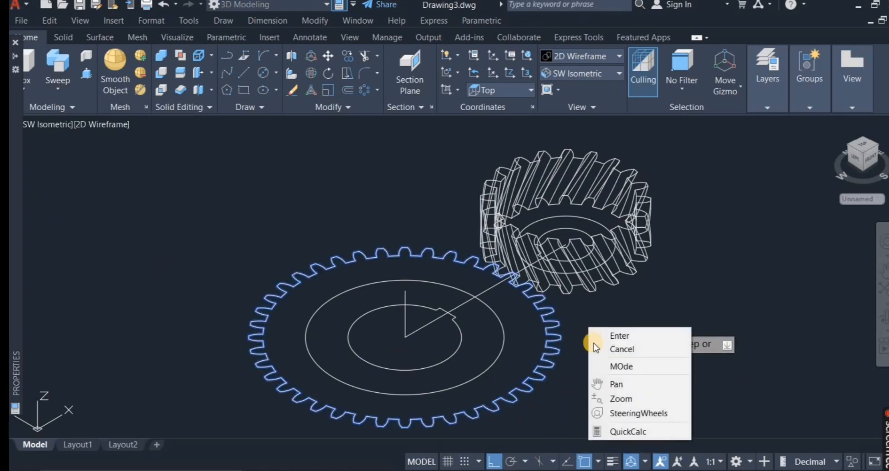
left_click(621, 335)
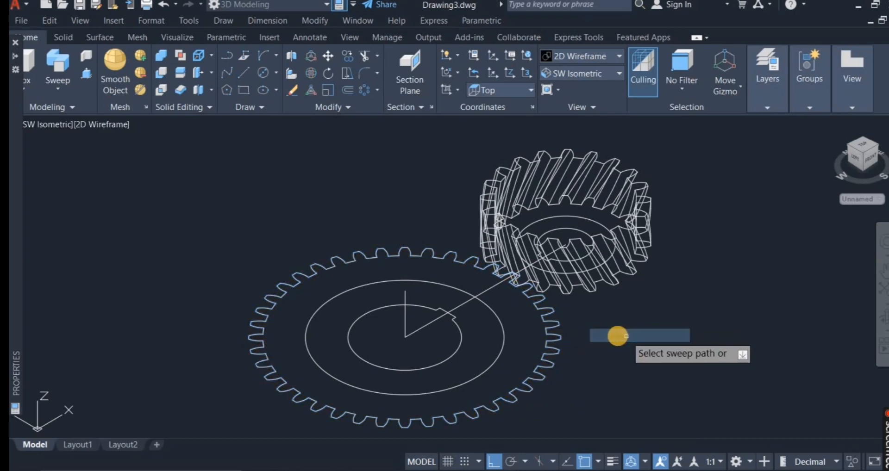
right_click(610, 328)
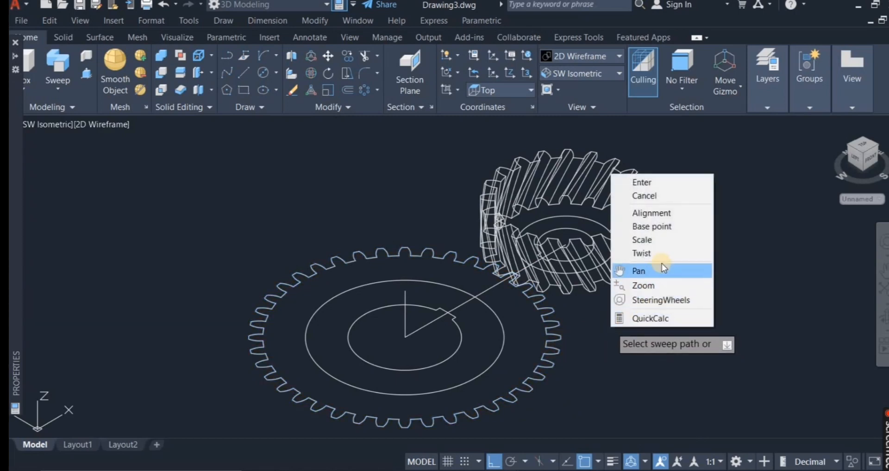
left_click(668, 253)
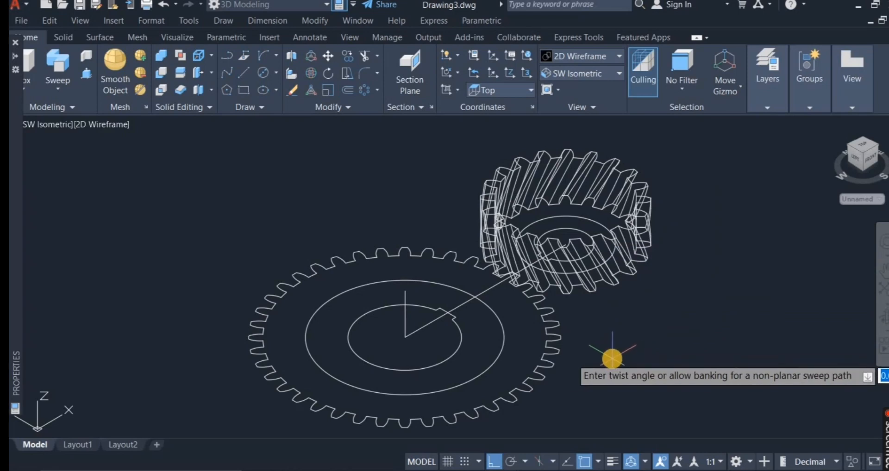
type("29")
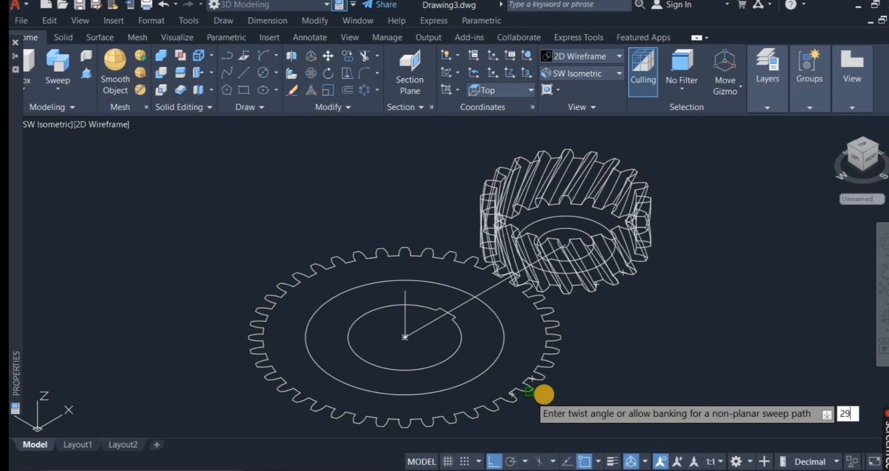
key("Return")
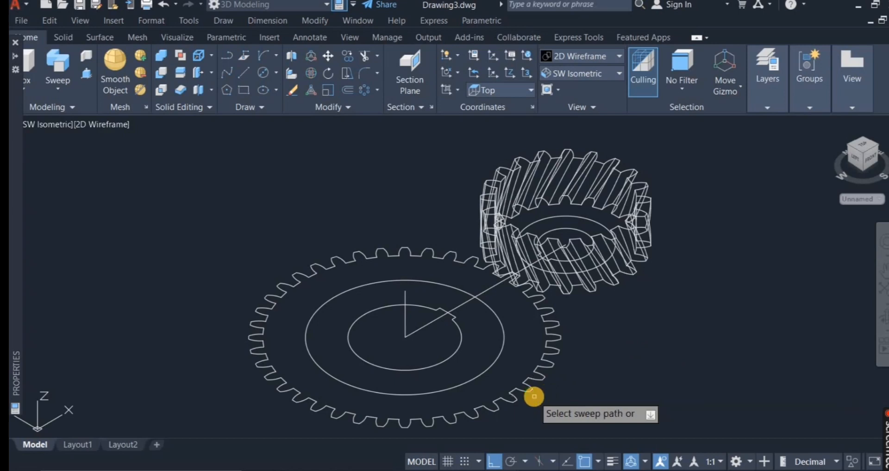
right_click(574, 325)
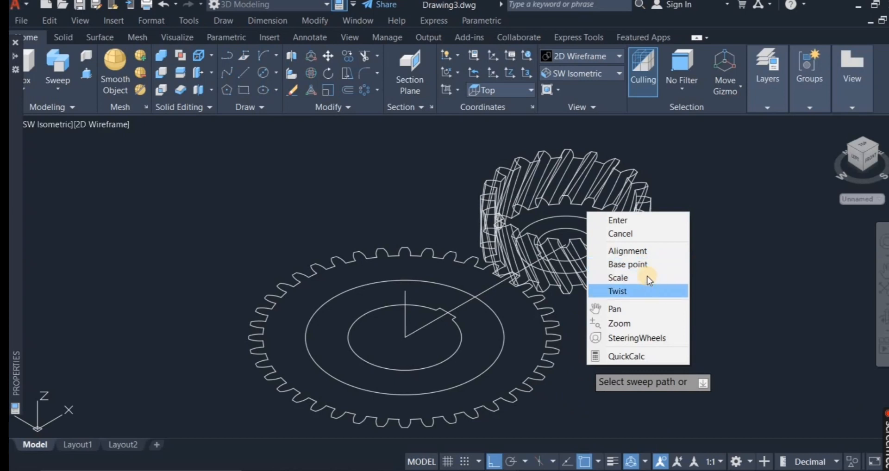
left_click(645, 264)
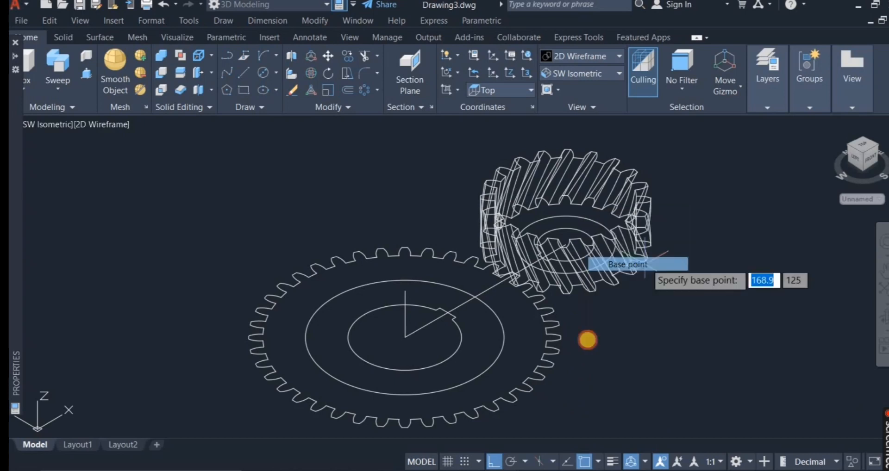
left_click(404, 337)
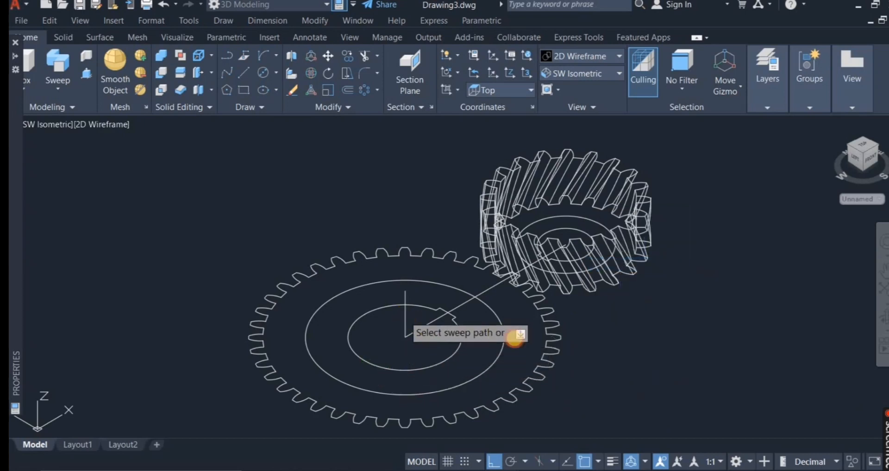
left_click(544, 372)
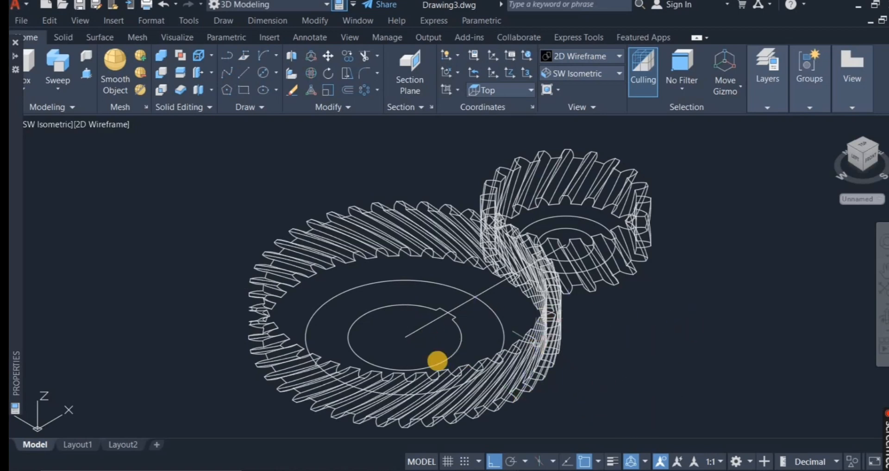
Extrude the hub circle and keyed bore outline of both gears upward to a height of 40.
left_click(60, 92)
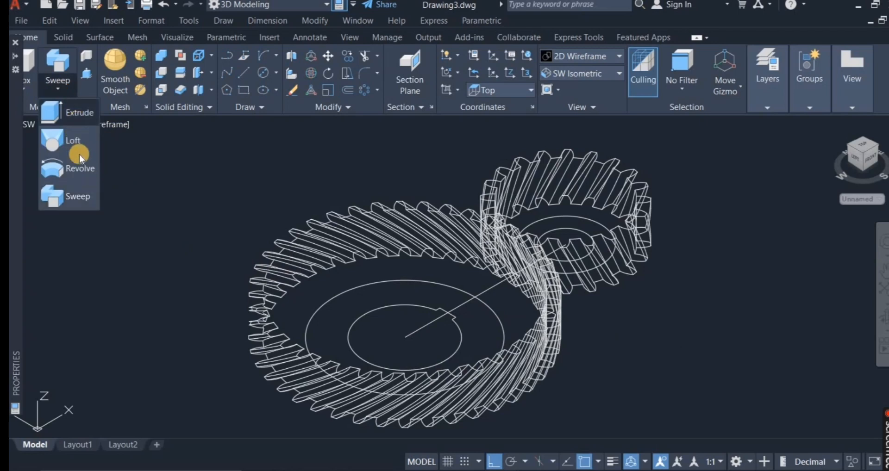
left_click(60, 117)
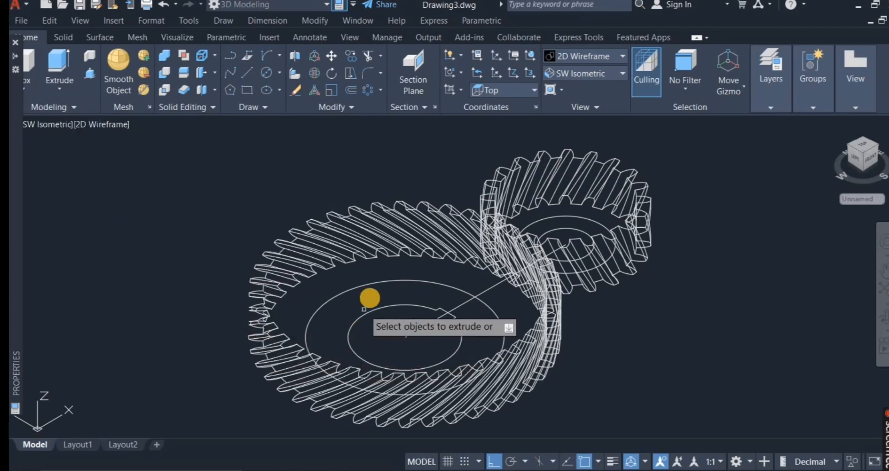
left_click(373, 310)
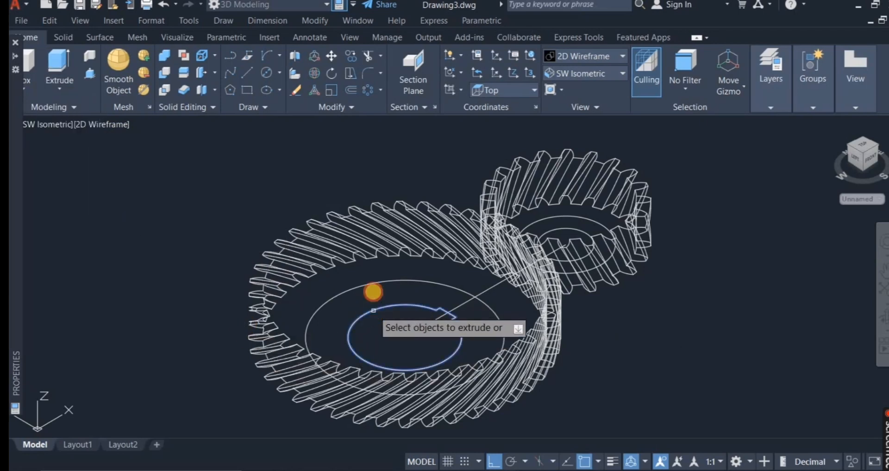
left_click(373, 287)
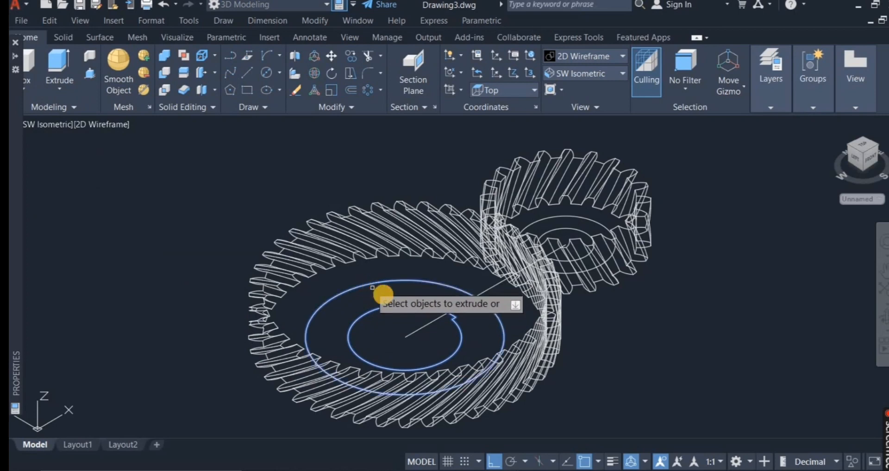
left_click(556, 216)
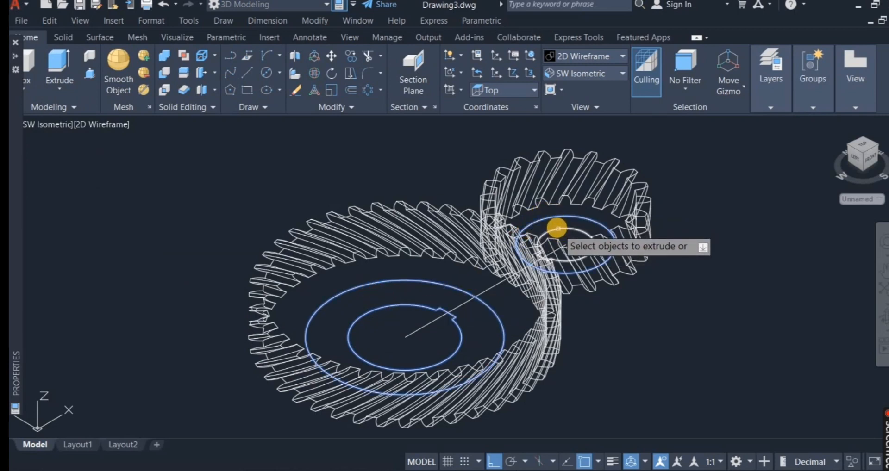
left_click(557, 228)
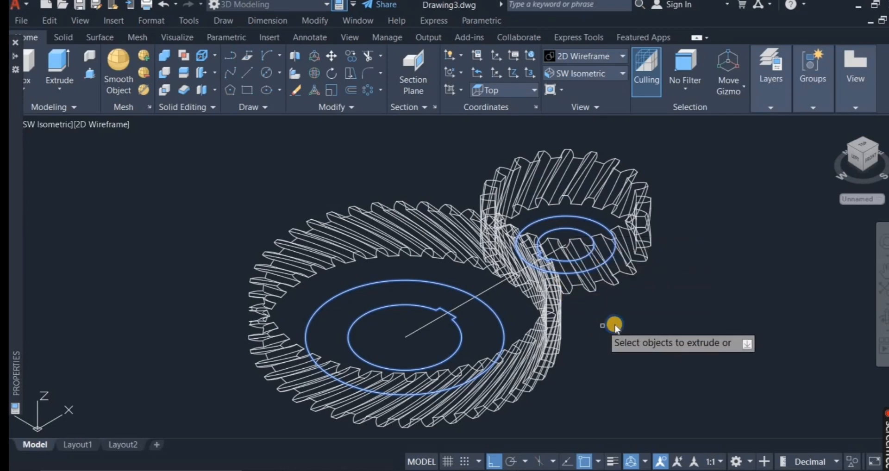
right_click(615, 327)
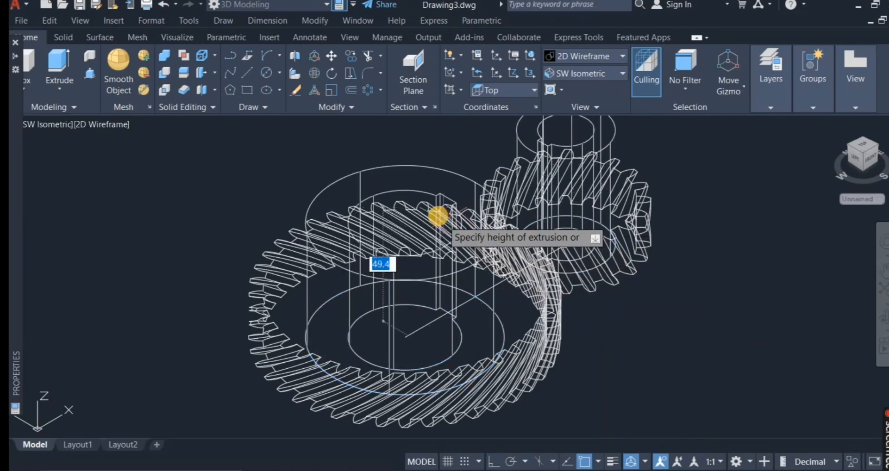
type("4")
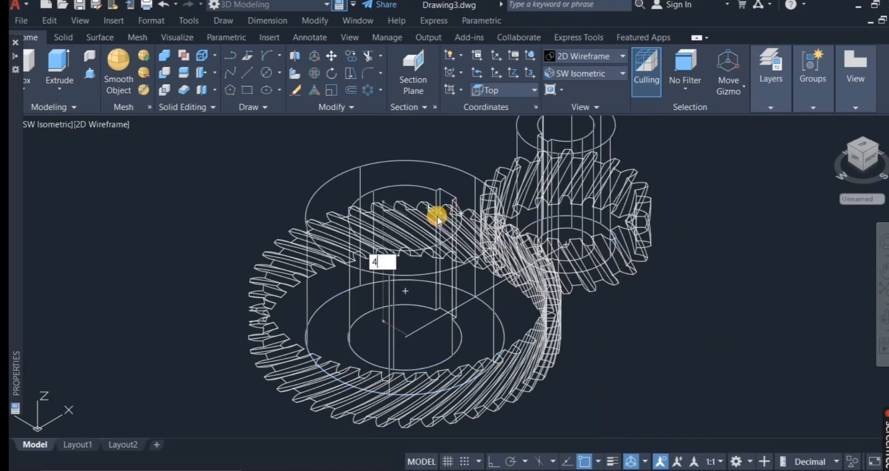
type("0")
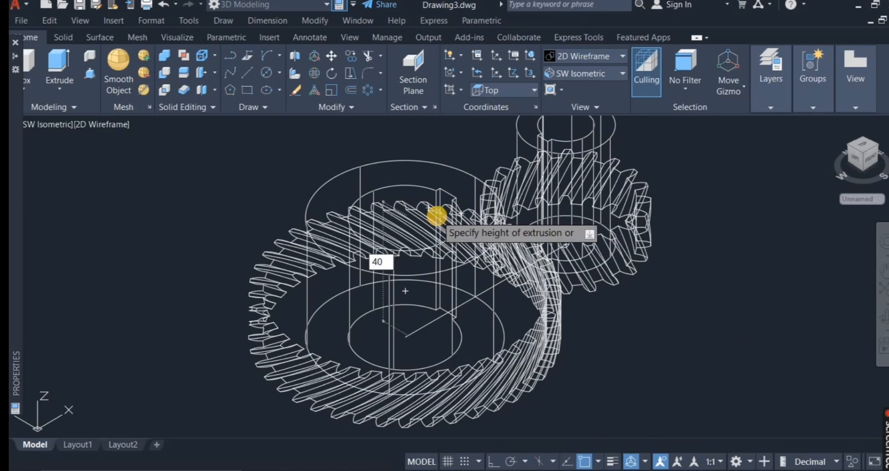
key("Return")
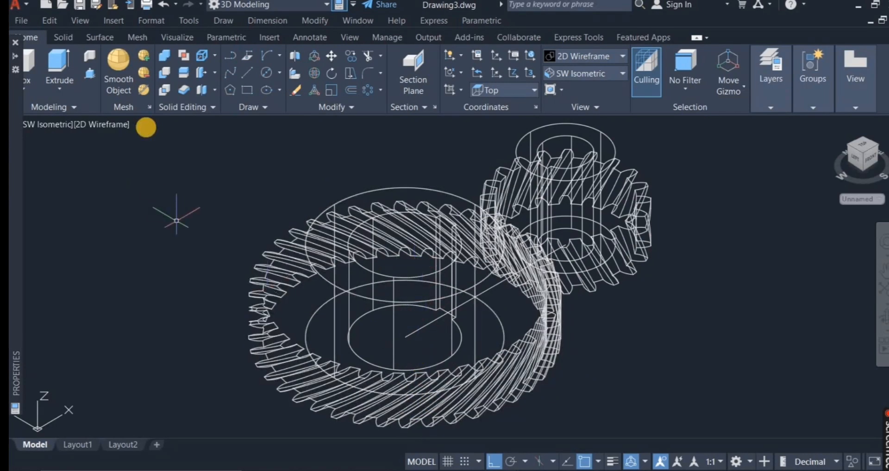
Union each gear's twisted toothed body with its hub cylinder, first on the large gear and also on the small gear.
left_click(165, 59)
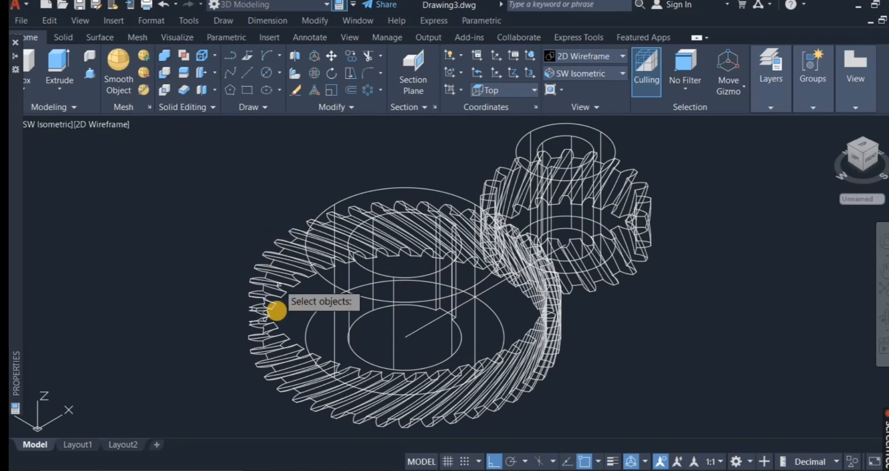
left_click(326, 401)
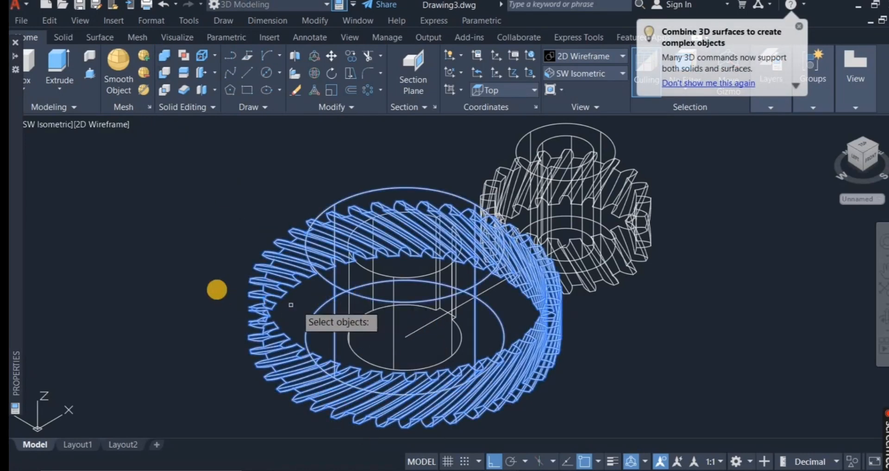
key("Return")
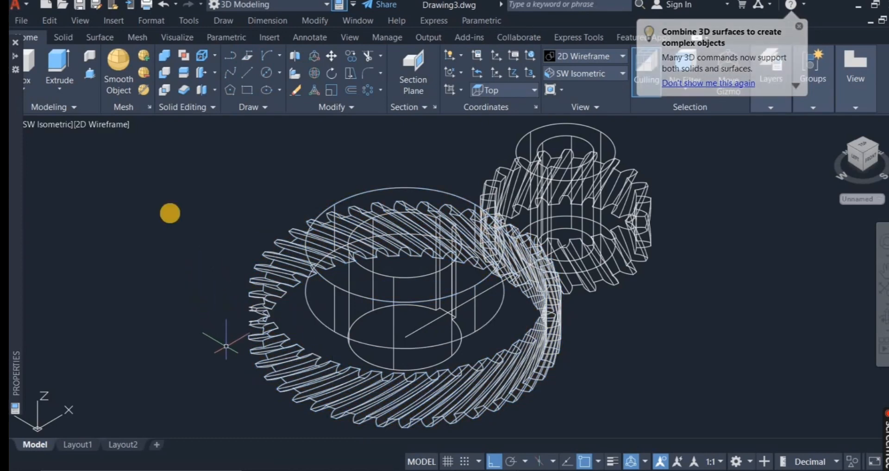
left_click(167, 57)
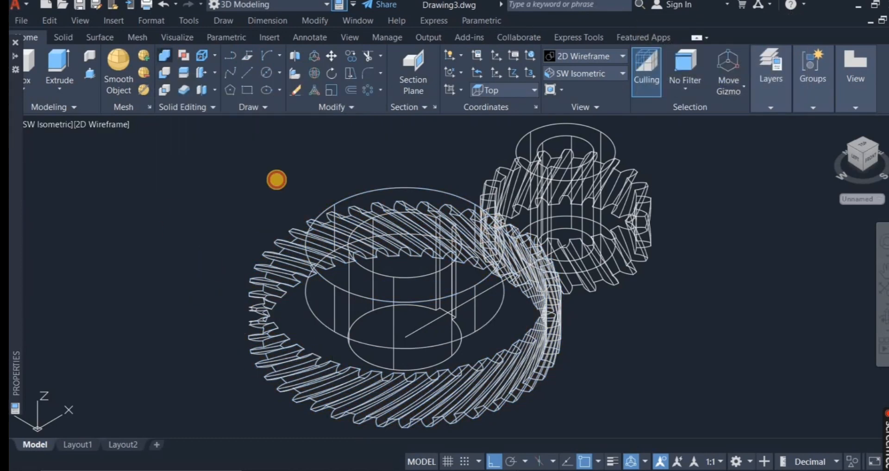
left_click(611, 273)
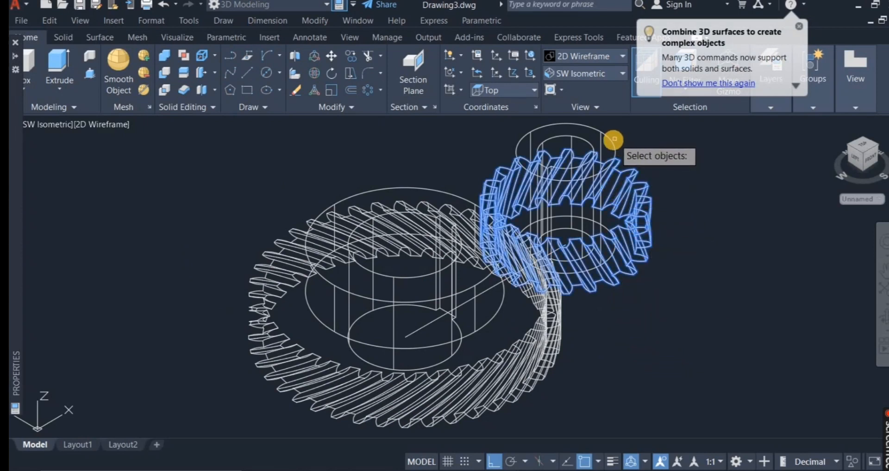
key("Return")
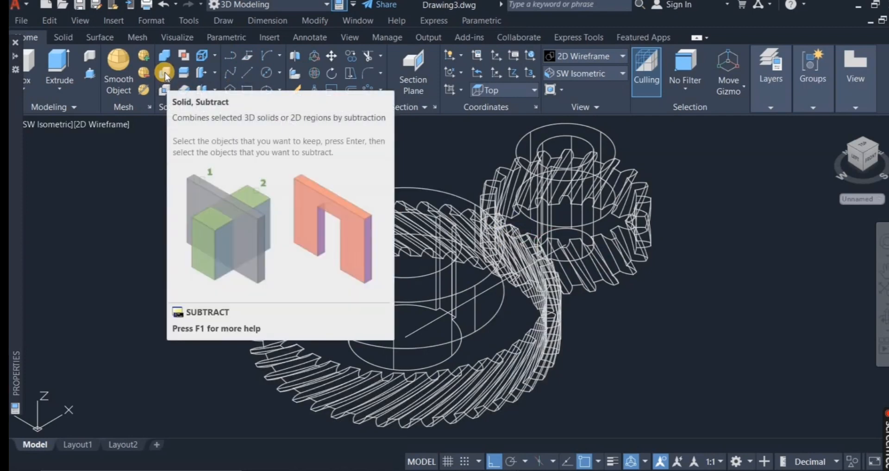
Subtract the keyed bore solid from the large gear's combined toothed body and hub.
left_click(165, 73)
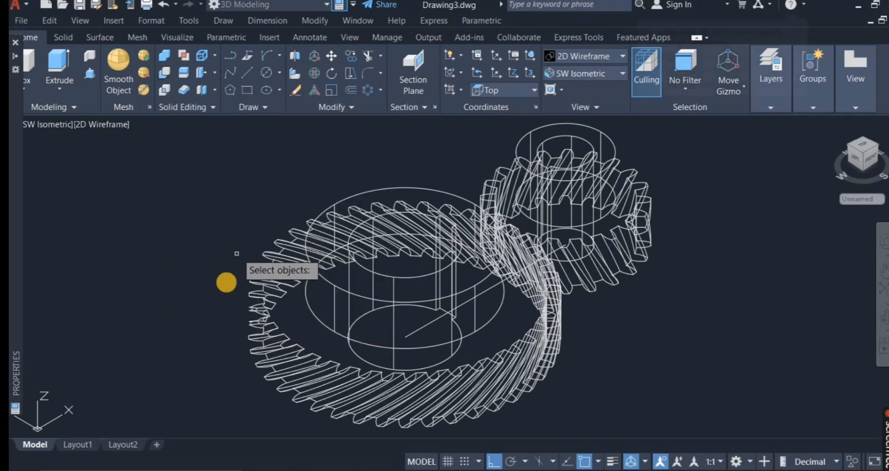
left_click(339, 405)
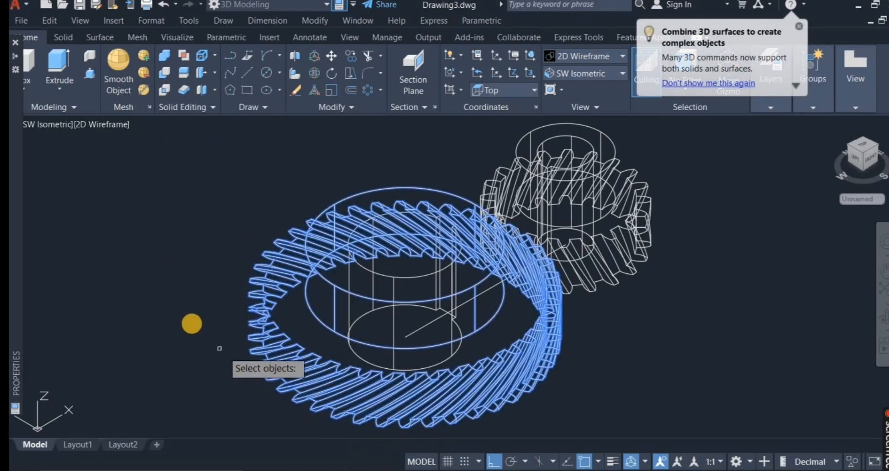
key("Return")
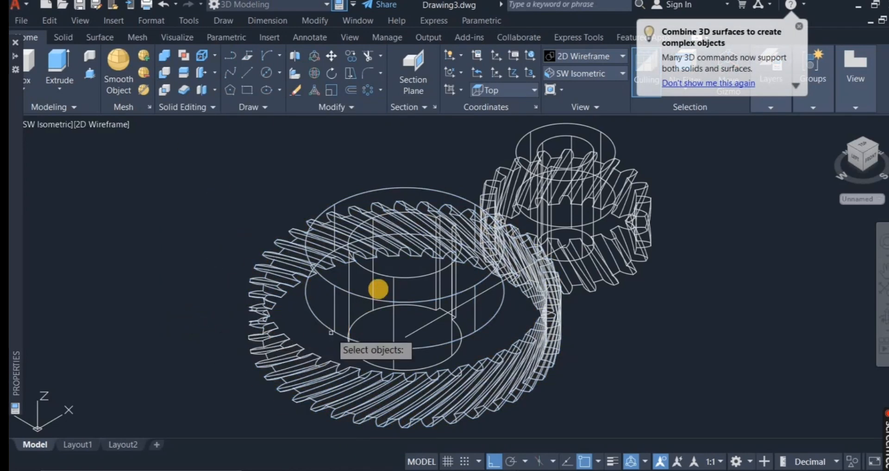
left_click(392, 273)
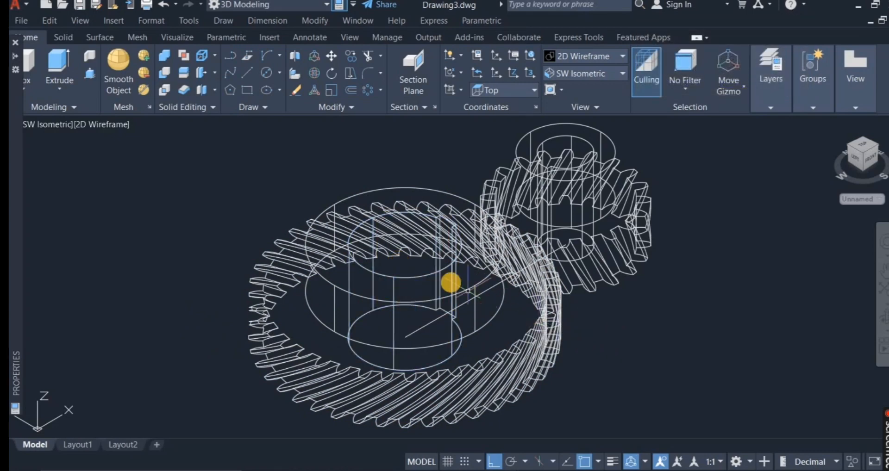
key("Return")
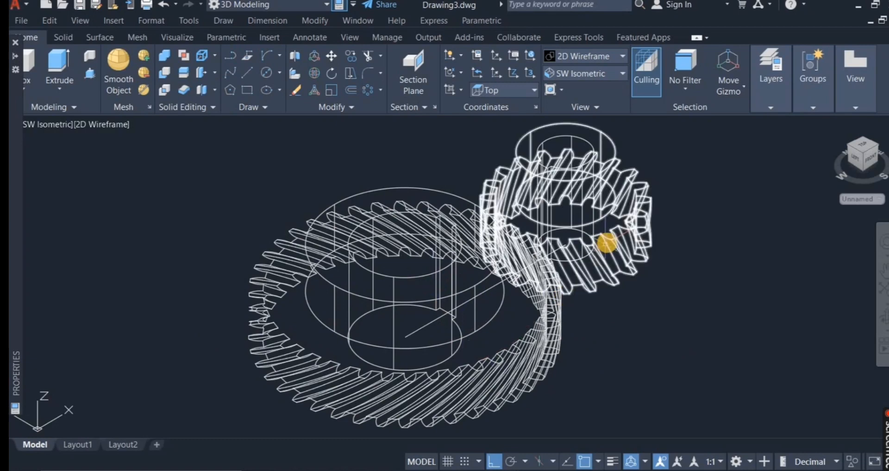
Subtract the keyed bore solid from the small gear's combined toothed body and hub.
left_click(165, 73)
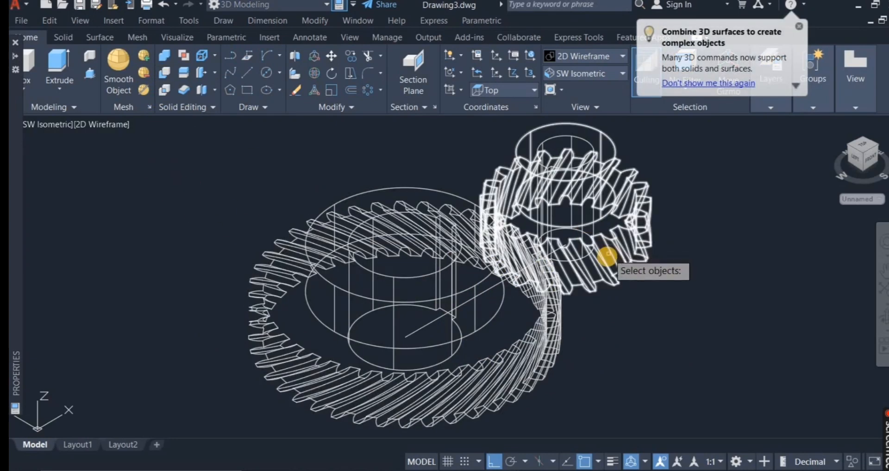
left_click(606, 258)
key("Return")
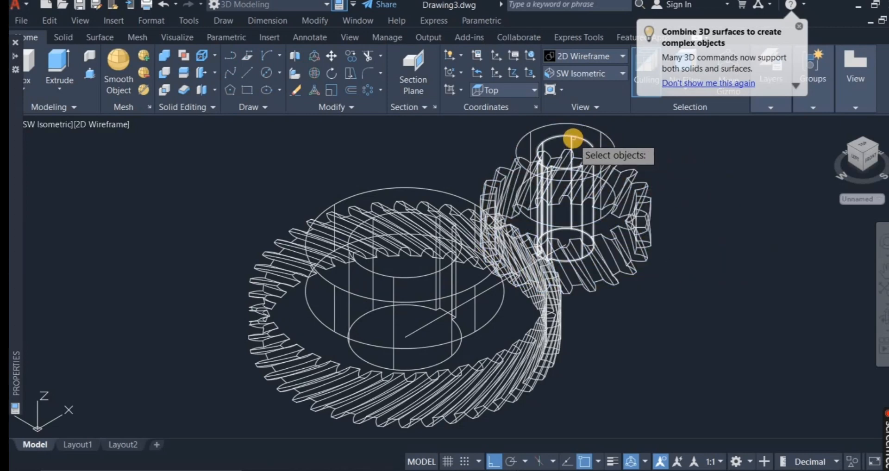
left_click(600, 153)
key("Return")
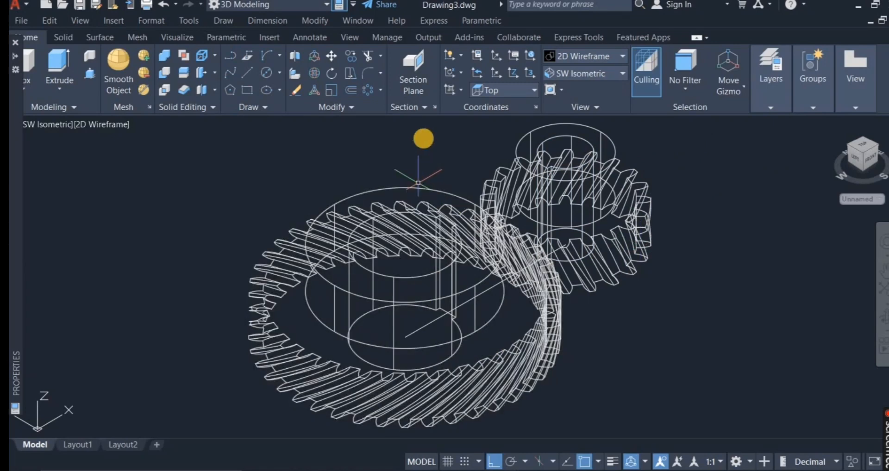
Fillet the upper outer edge of the small gear's hub with a radius of 3.
left_click(70, 38)
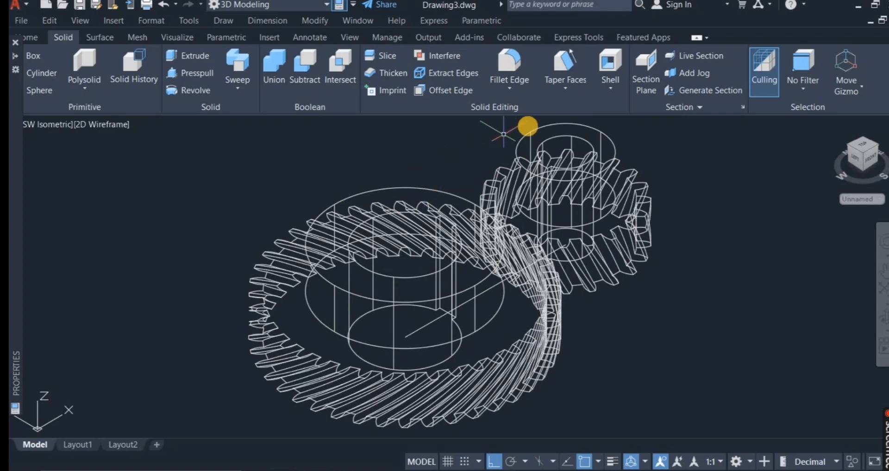
left_click(509, 69)
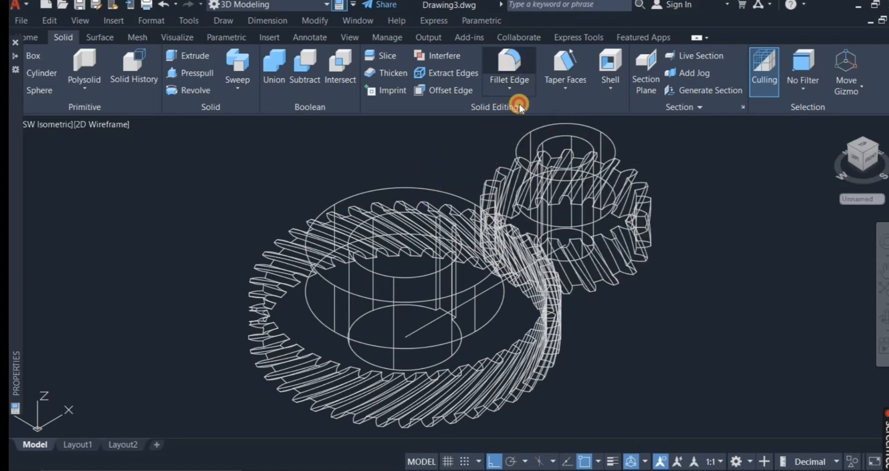
right_click(628, 323)
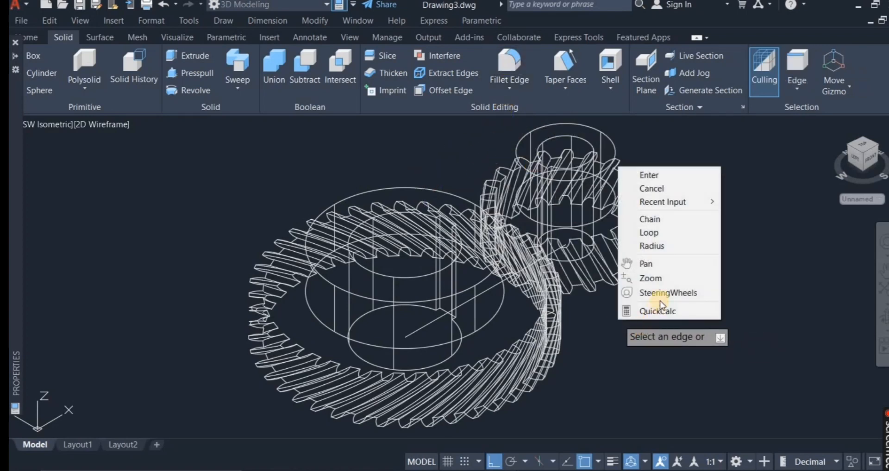
left_click(678, 247)
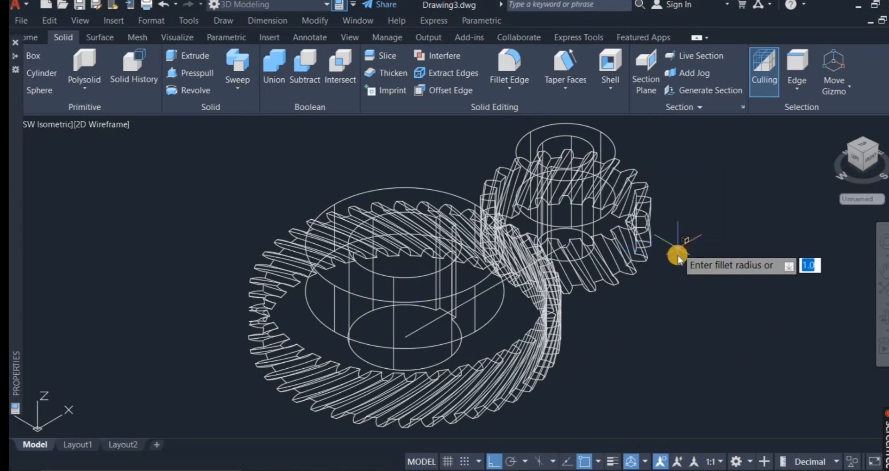
type("3")
key("Return")
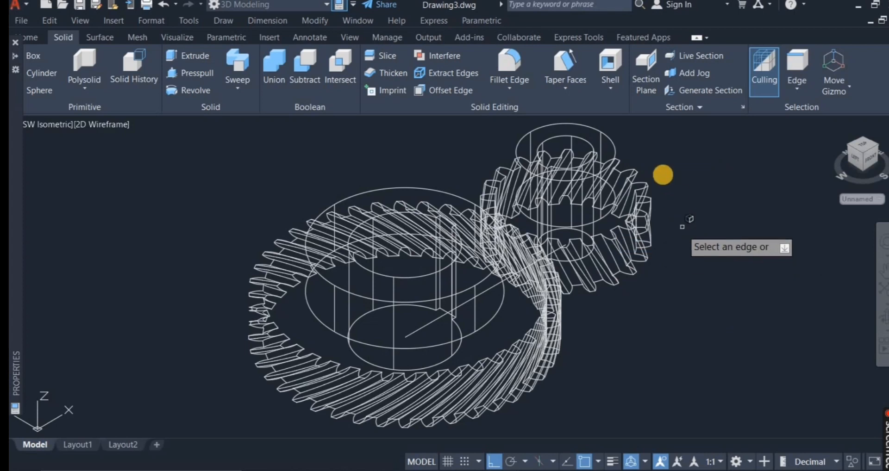
left_click(613, 138)
right_click(663, 143)
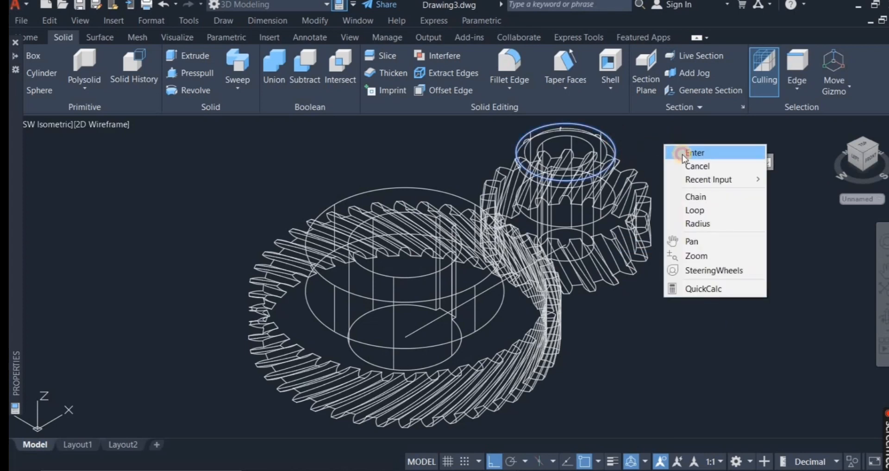
left_click(683, 155)
right_click(686, 167)
left_click(687, 169)
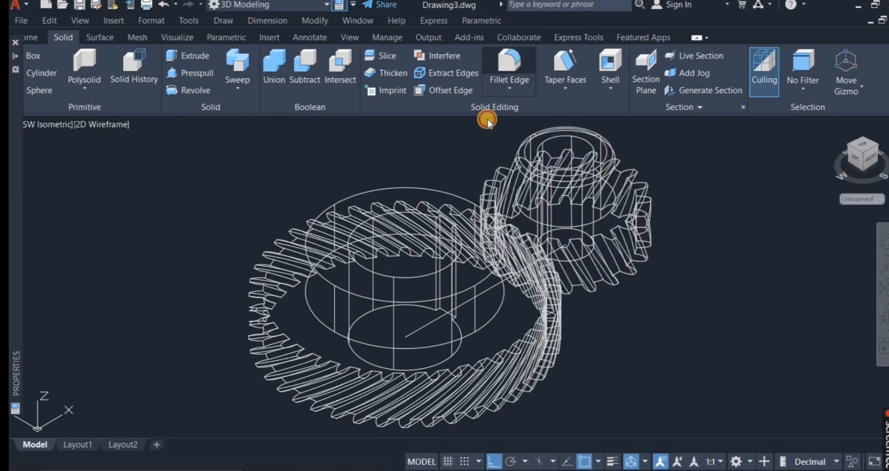
Fillet the upper outer edge of the large gear's hub with the same radius of 3.
left_click(433, 189)
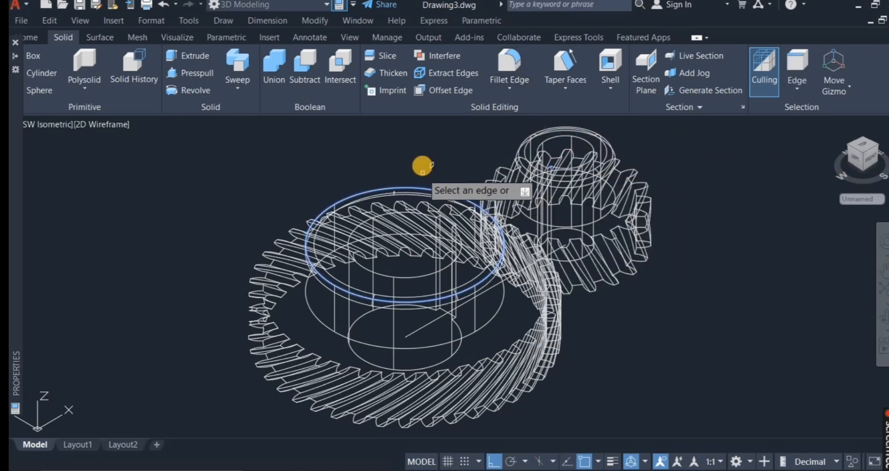
right_click(423, 165)
left_click(451, 171)
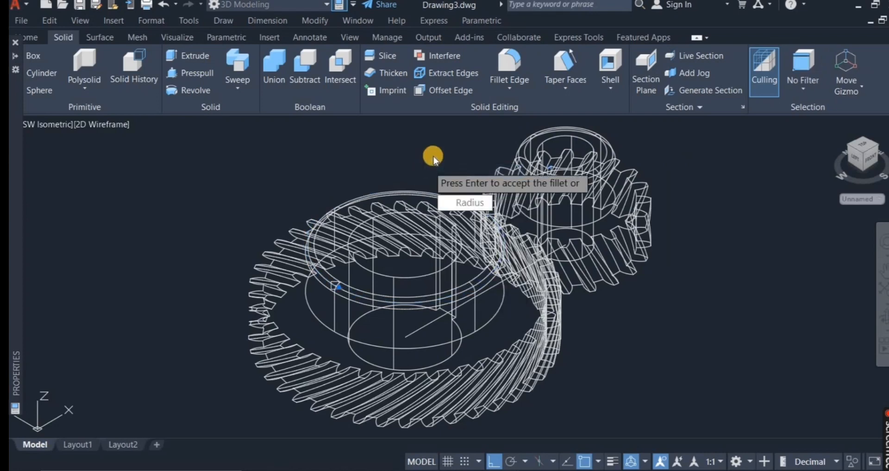
right_click(436, 160)
left_click(444, 164)
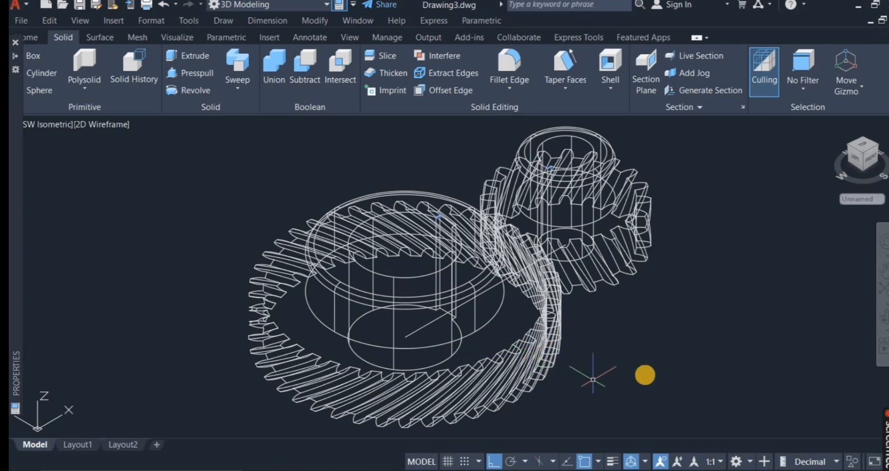
Set the visual style to Realistic and inspect the finished pair of meshing gears.
left_click(36, 38)
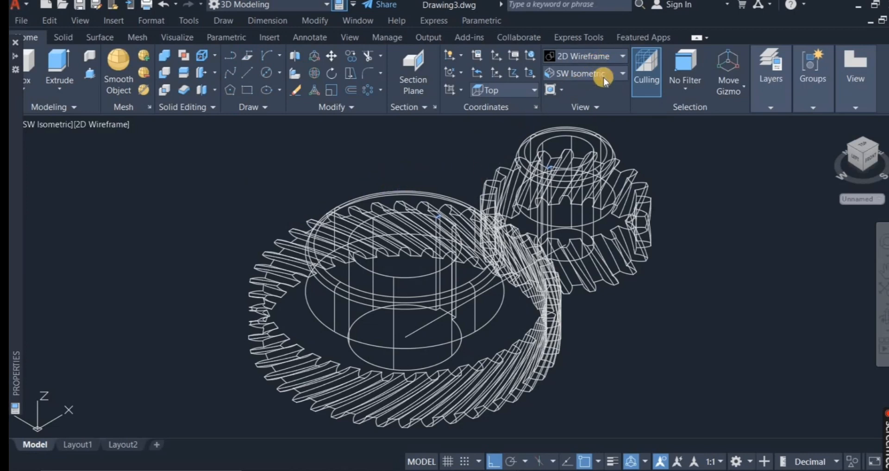
left_click(602, 56)
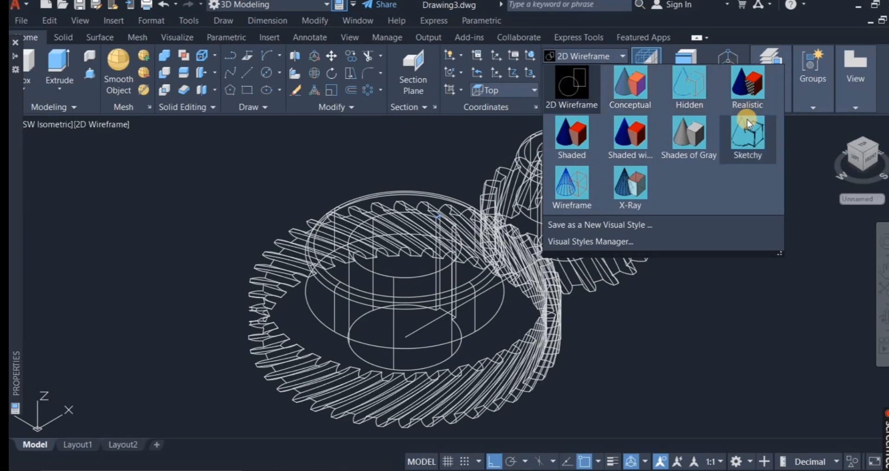
left_click(748, 92)
mouse_move(802, 347)
middle_mouse_down("shift")
mouse_move(756, 349)
mouse_move(730, 315)
mouse_move(723, 287)
mouse_move(742, 335)
mouse_move(726, 226)
mouse_move(751, 352)
mouse_move(734, 387)
mouse_move(726, 302)
mouse_move(737, 330)
middle_mouse_up("shift")
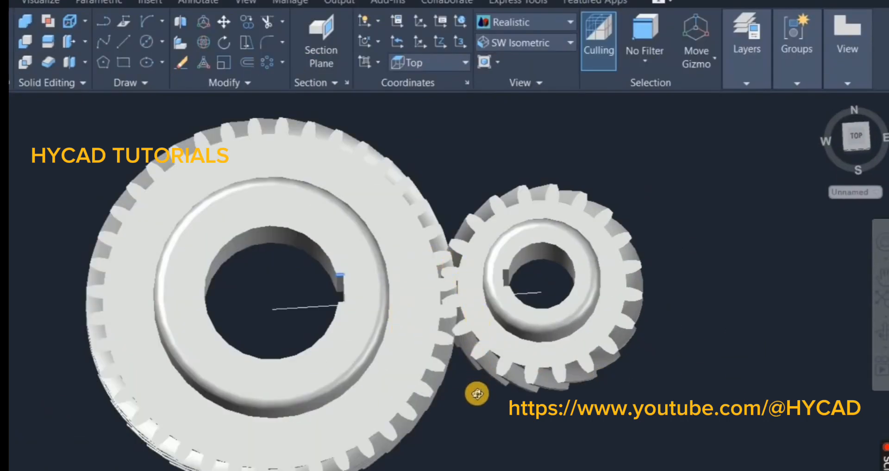
middle_click_drag(477, 394, 461, 334, "shift")
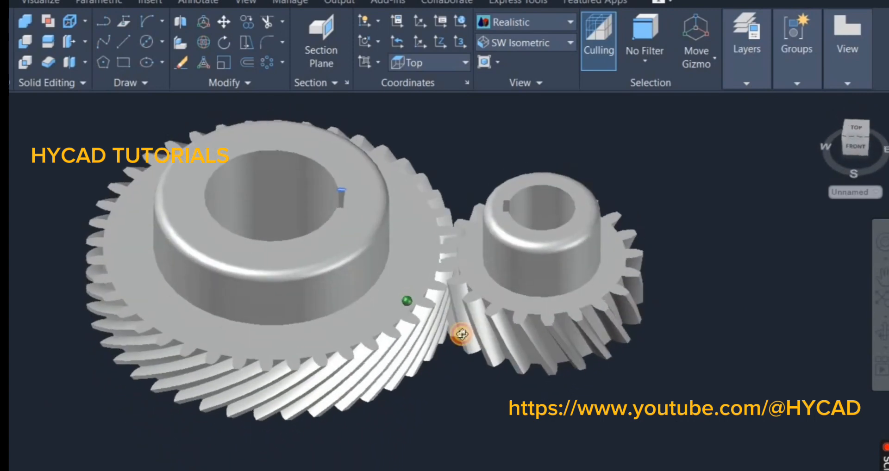